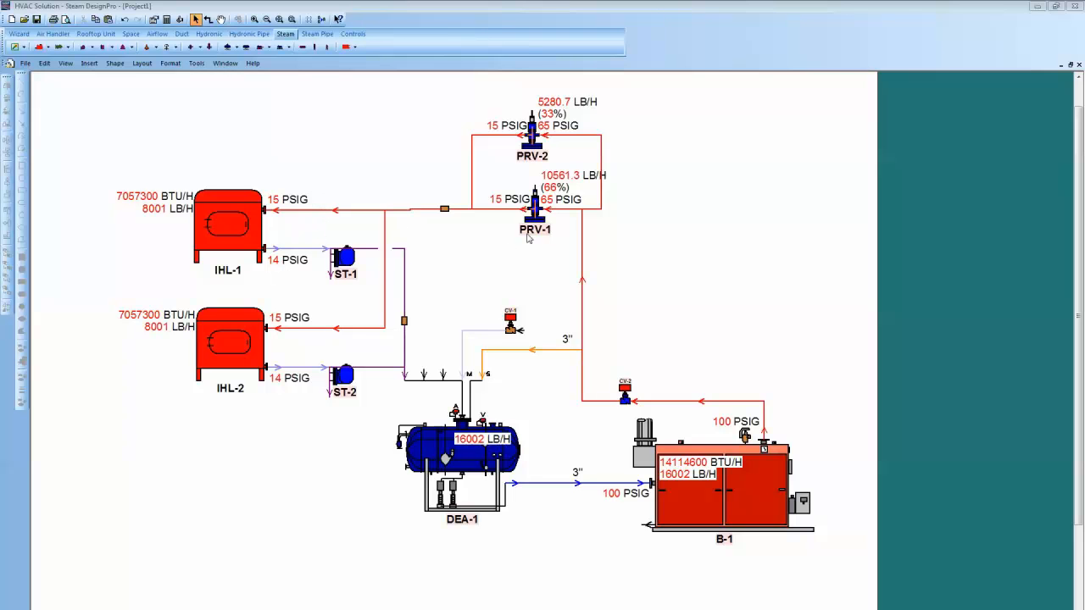
Run the equipment selection for pressure-reducing valve PRV-1 and accept the Spirax Sarco 25P 4" model.
{"action": "left_click", "coordinate": [536, 224]}
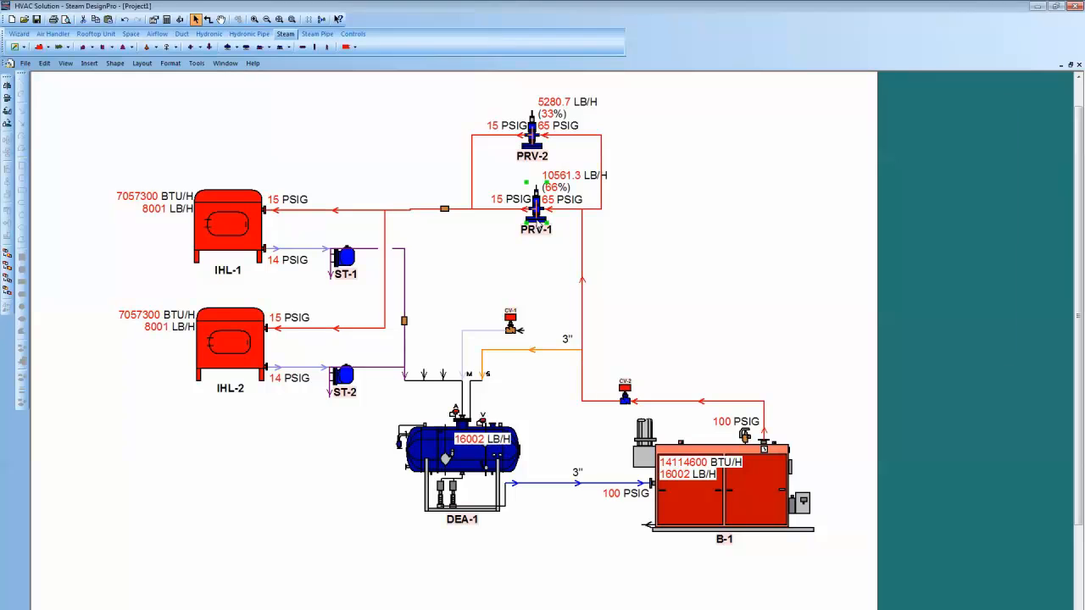
{"action": "double_click", "coordinate": [537, 224]}
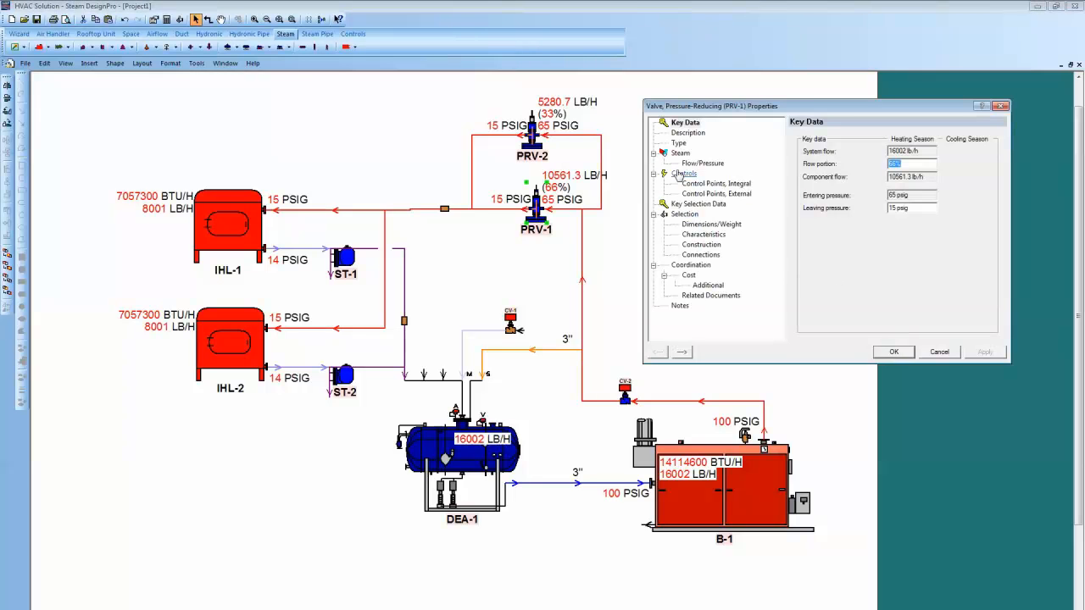
{"action": "left_click", "coordinate": [684, 215]}
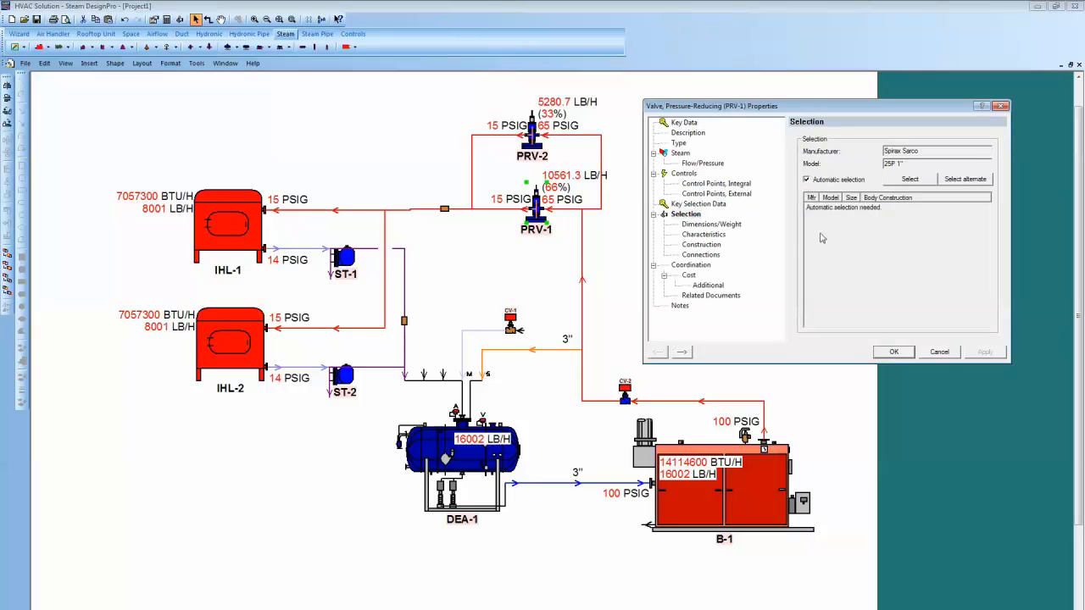
{"action": "left_click", "coordinate": [909, 181]}
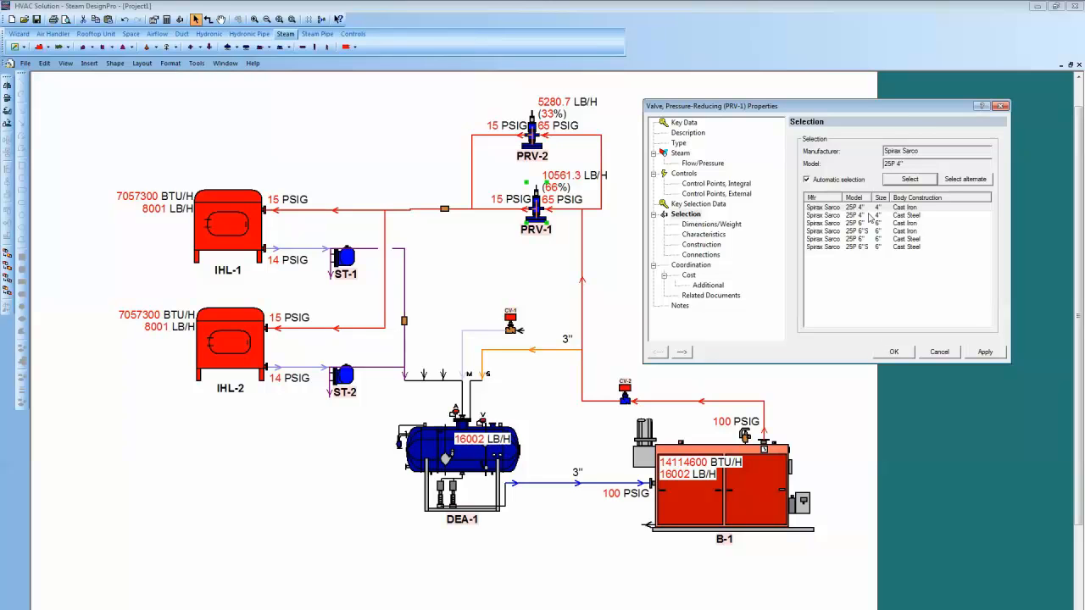
{"action": "left_click", "coordinate": [894, 350]}
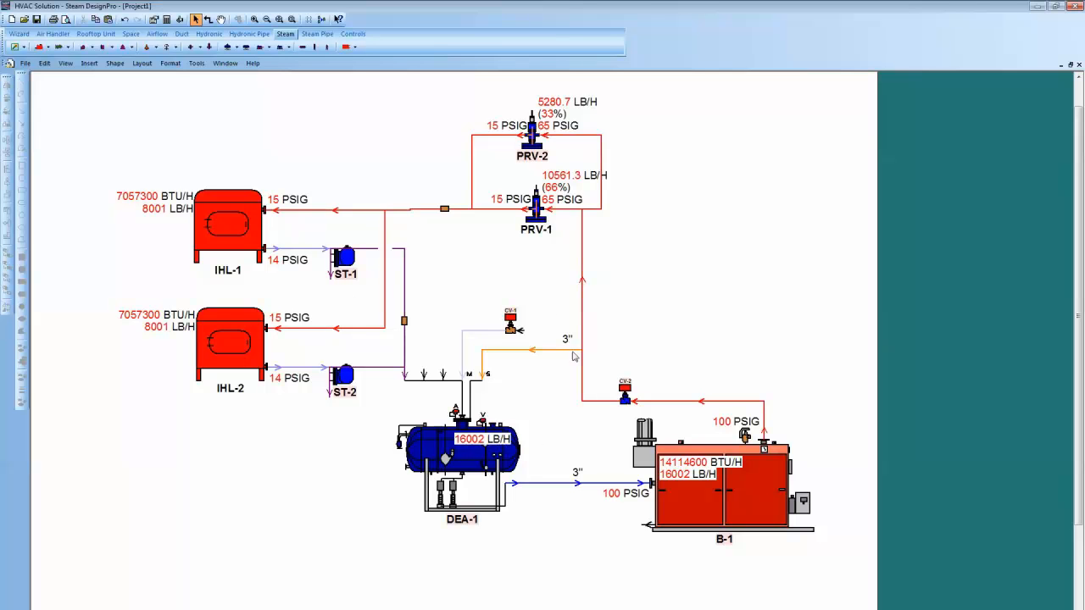
Select equipment for the whole project without running the Project Examiner first.
{"action": "left_click", "coordinate": [179, 18]}
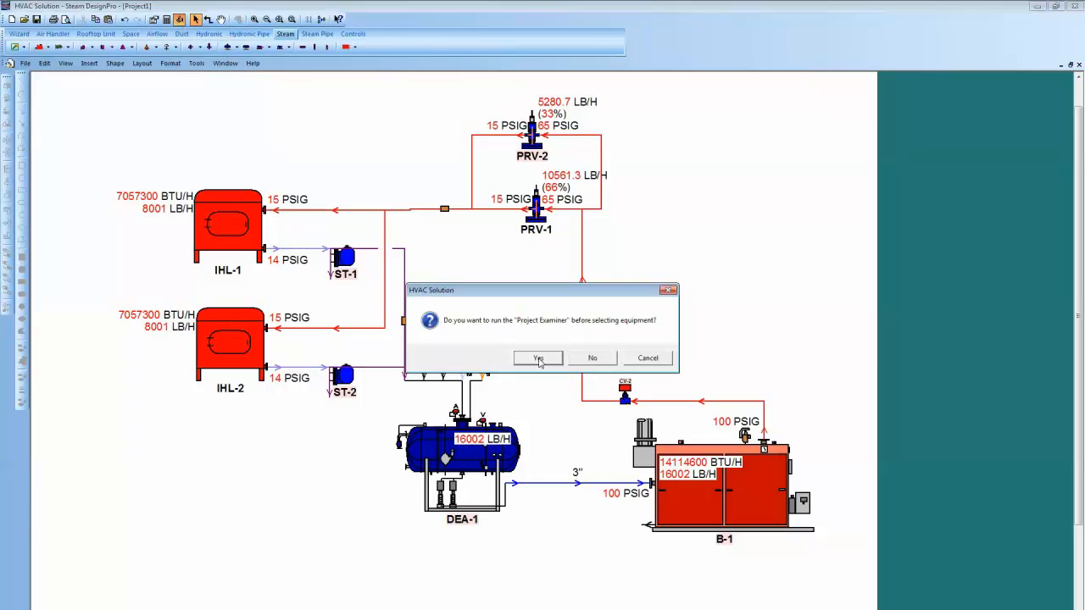
{"action": "left_click", "coordinate": [594, 359]}
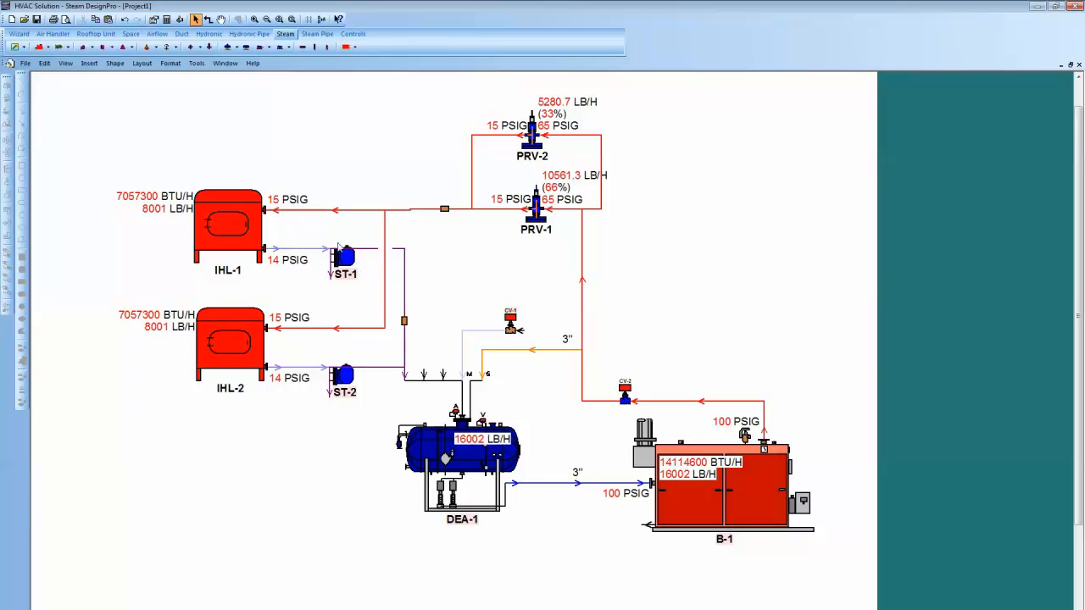
Check the selection properties of the return pipe after ST-1 and reroute its horizontal run above the trap.
{"action": "double_click", "coordinate": [405, 279]}
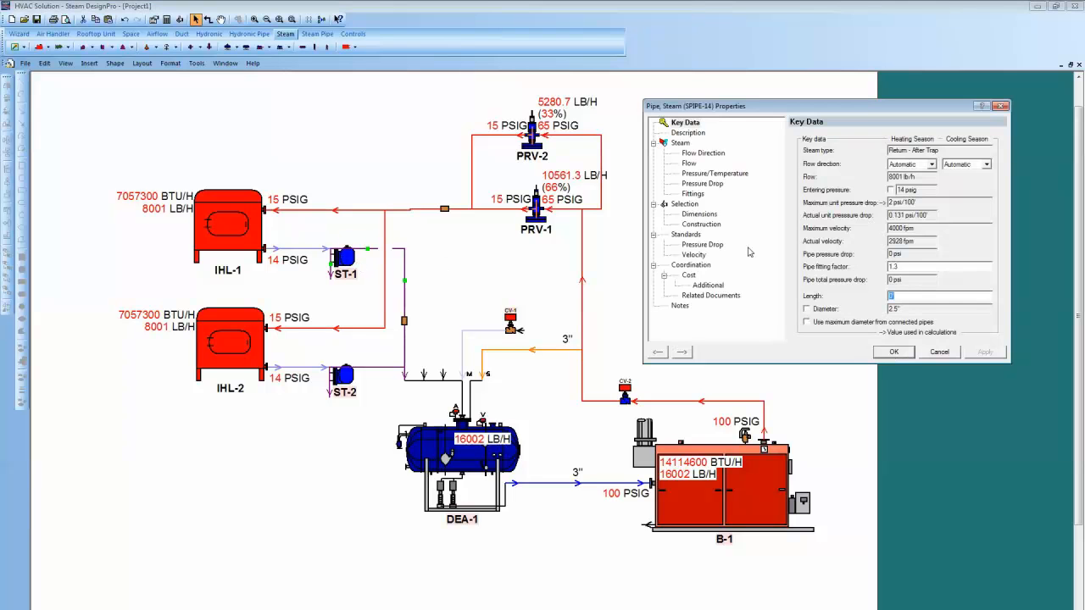
{"action": "left_click", "coordinate": [683, 206]}
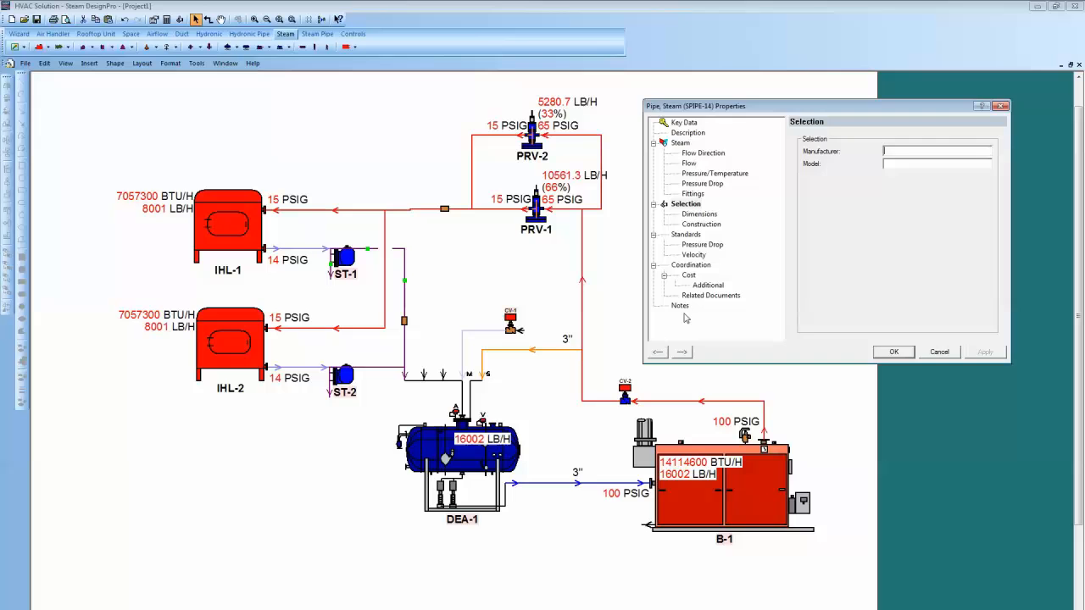
{"action": "left_click", "coordinate": [884, 353]}
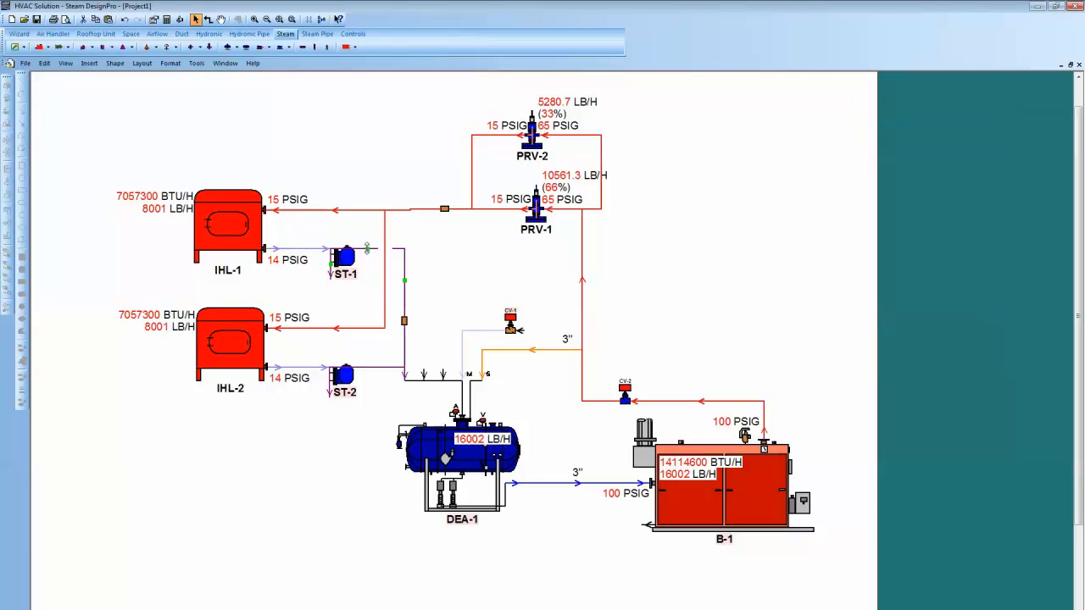
{"action": "left_click_drag", "start_coordinate": [367, 251], "coordinate": [367, 229]}
{"action": "left_click", "coordinate": [347, 161]}
Try to run the equipment selection for steam trap ST-1.
{"action": "double_click", "coordinate": [341, 258]}
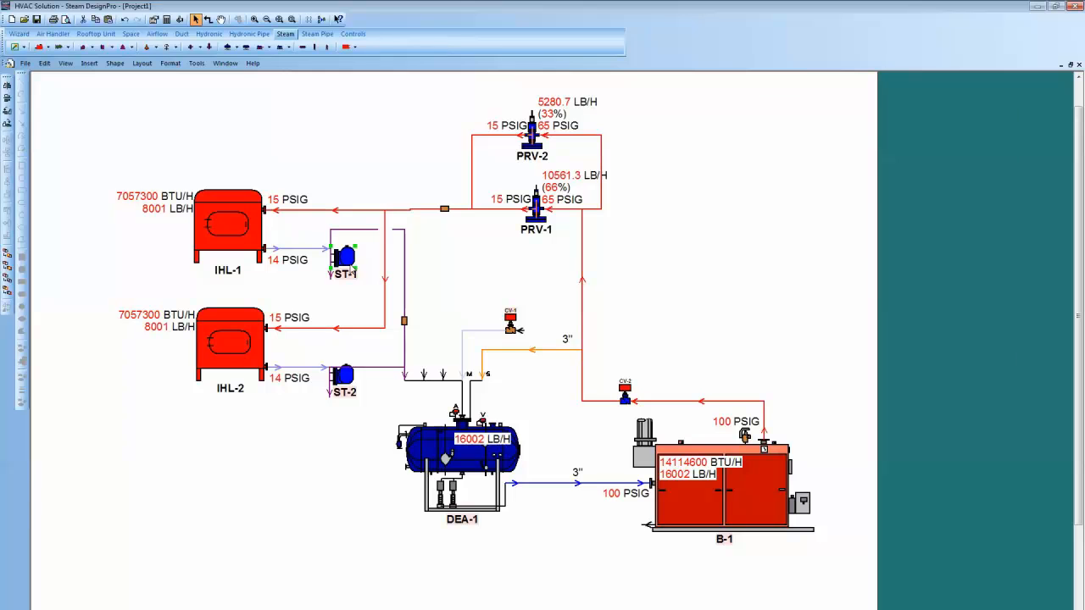
{"action": "left_click", "coordinate": [919, 184]}
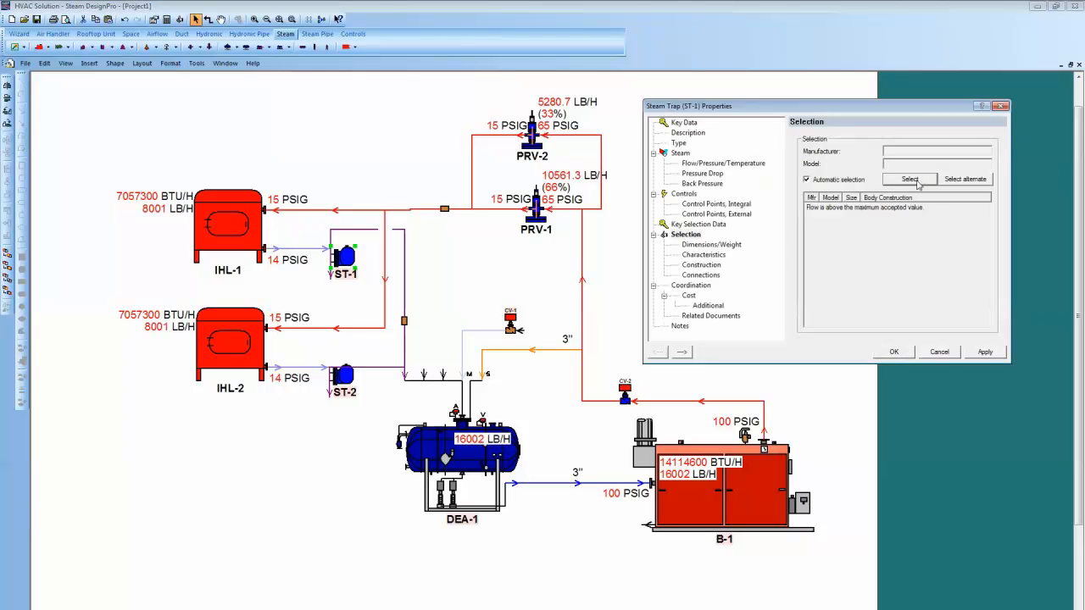
{"action": "left_click", "coordinate": [893, 351]}
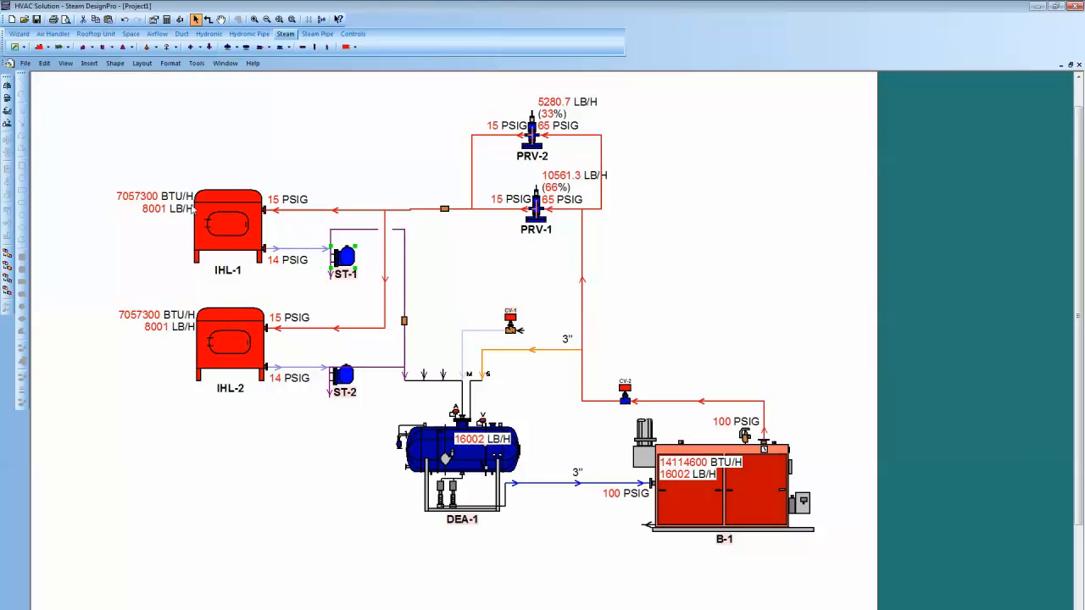
Set the component flow of imposed loads IHL-1 and IHL-2 together to 800 lb/h.
{"action": "left_click_drag", "start_coordinate": [222, 137], "coordinate": [231, 373]}
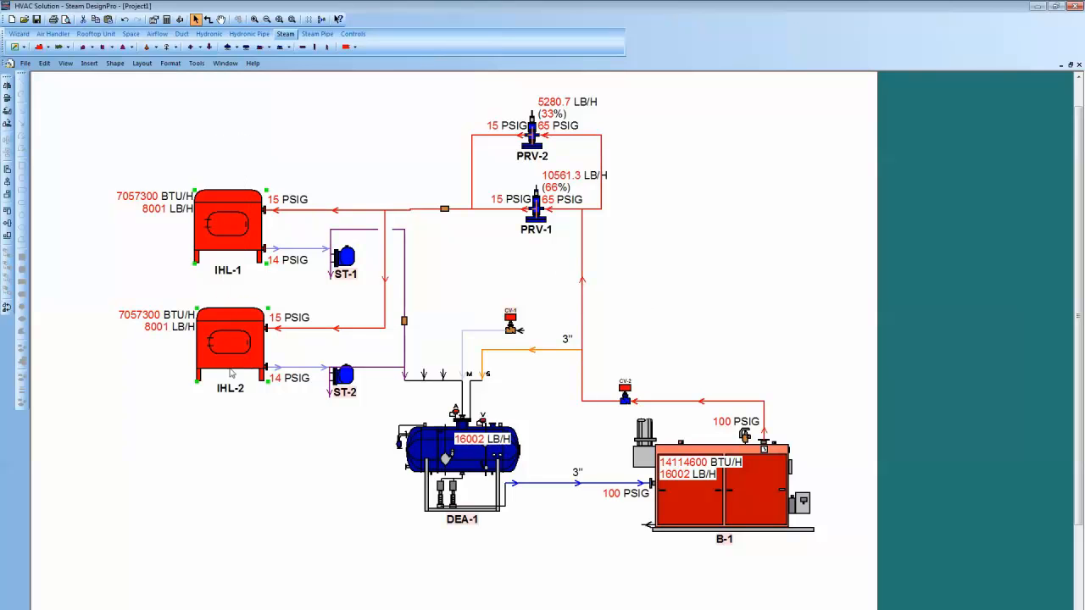
{"action": "double_click", "coordinate": [229, 352]}
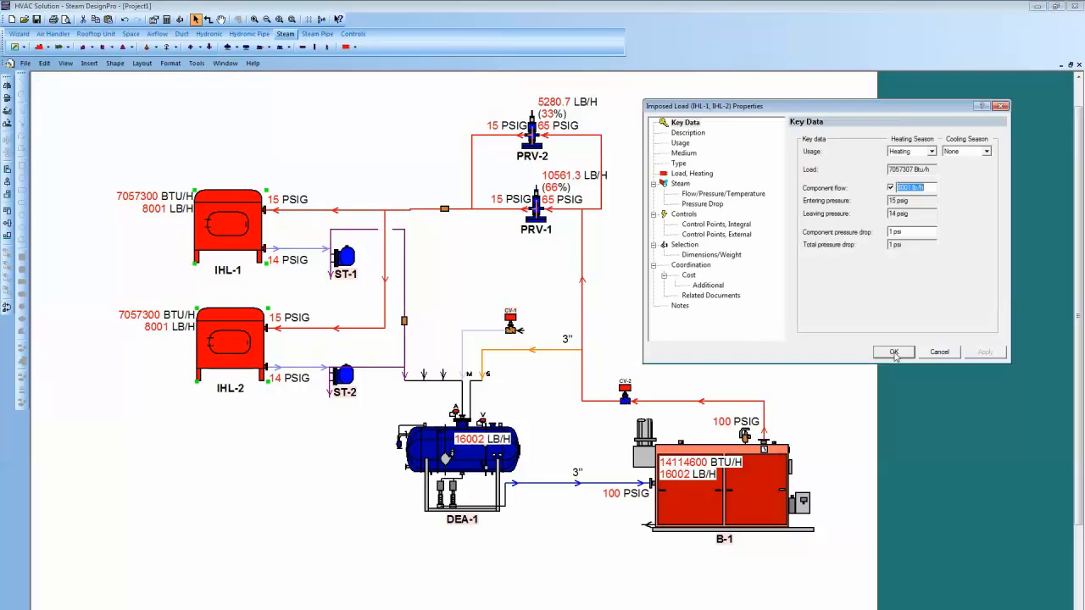
{"action": "double_click", "coordinate": [902, 188]}
{"action": "type", "text": "8800"}
{"action": "key", "text": "BackSpace"}
{"action": "key", "text": "BackSpace"}
{"action": "key", "text": "BackSpace"}
{"action": "type", "text": "00"}
{"action": "left_click", "coordinate": [901, 354]}
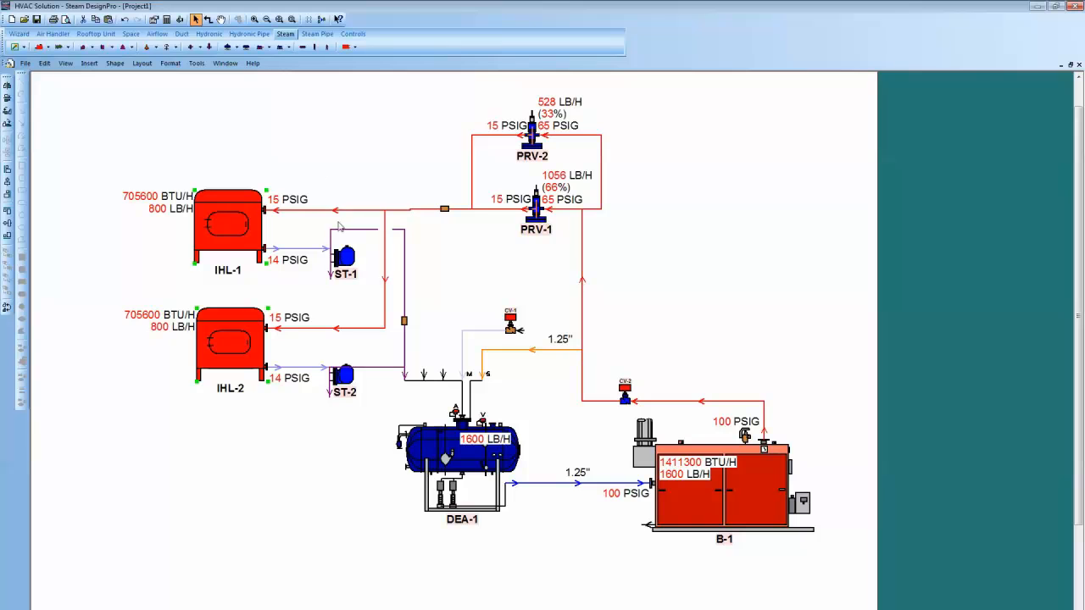
Rerun the project-wide equipment selection with the reduced load flows, skipping the Project Examiner.
{"action": "left_click", "coordinate": [179, 19]}
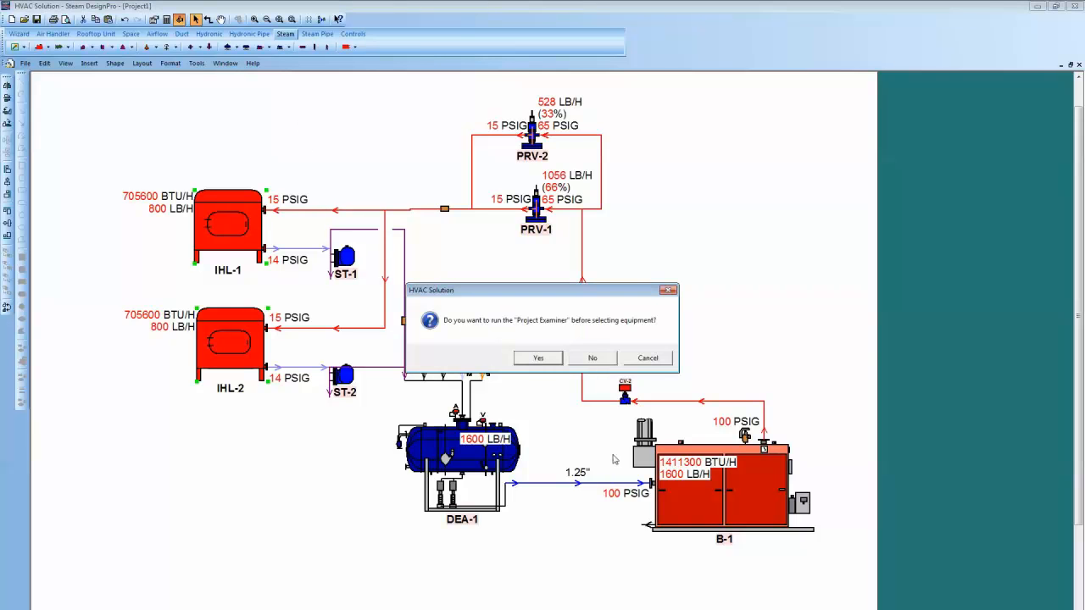
{"action": "left_click", "coordinate": [593, 358]}
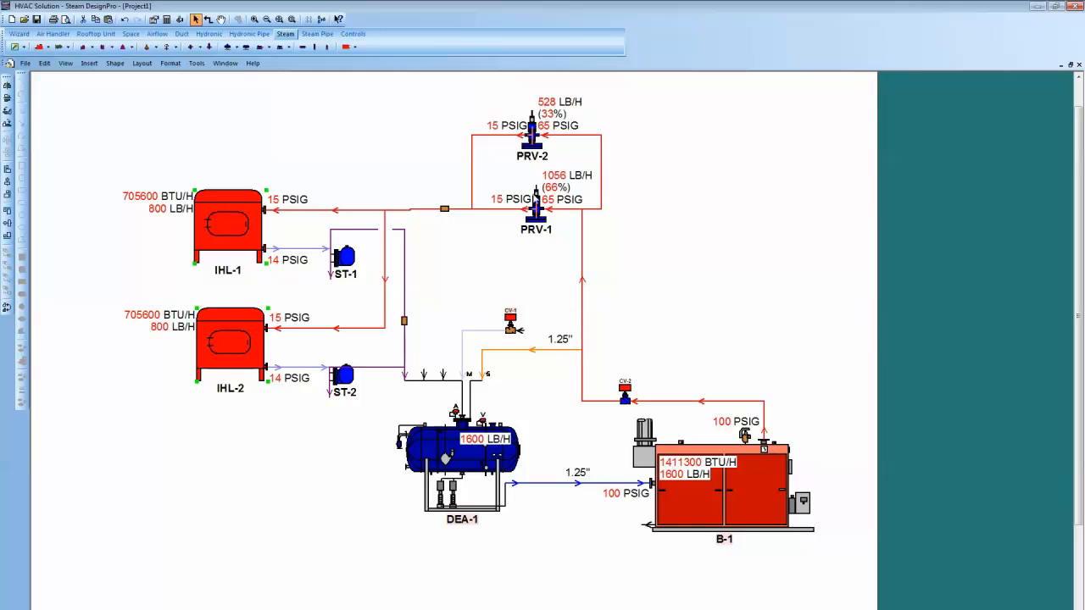
Choose the B Series (Inverted Bucket) alternate for steam trap ST-1 and realign the trap with the pipe from IHL-1.
{"action": "double_click", "coordinate": [346, 258]}
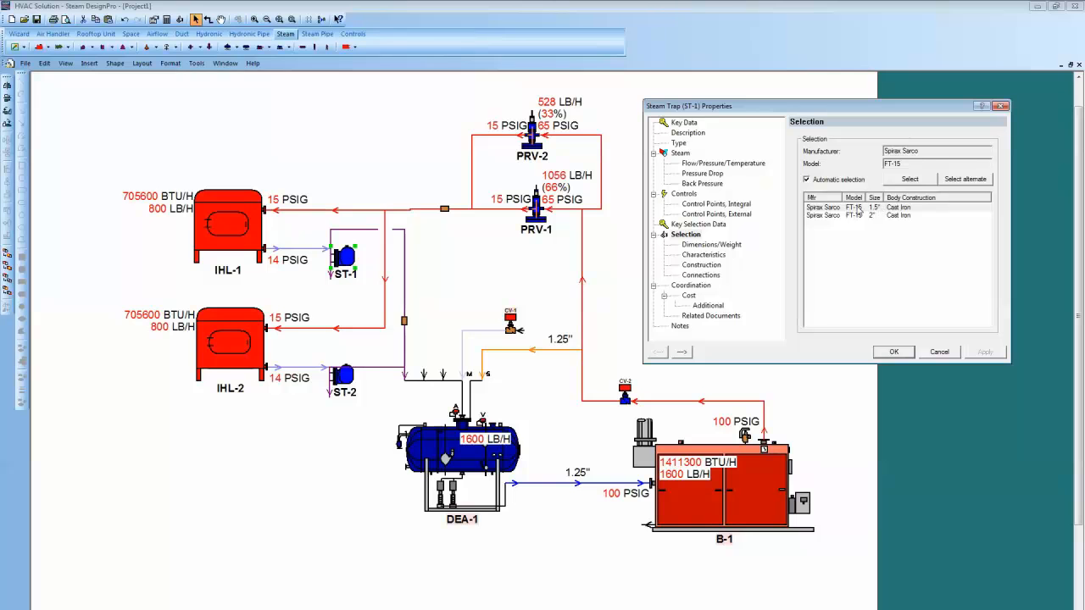
{"action": "left_click", "coordinate": [965, 180]}
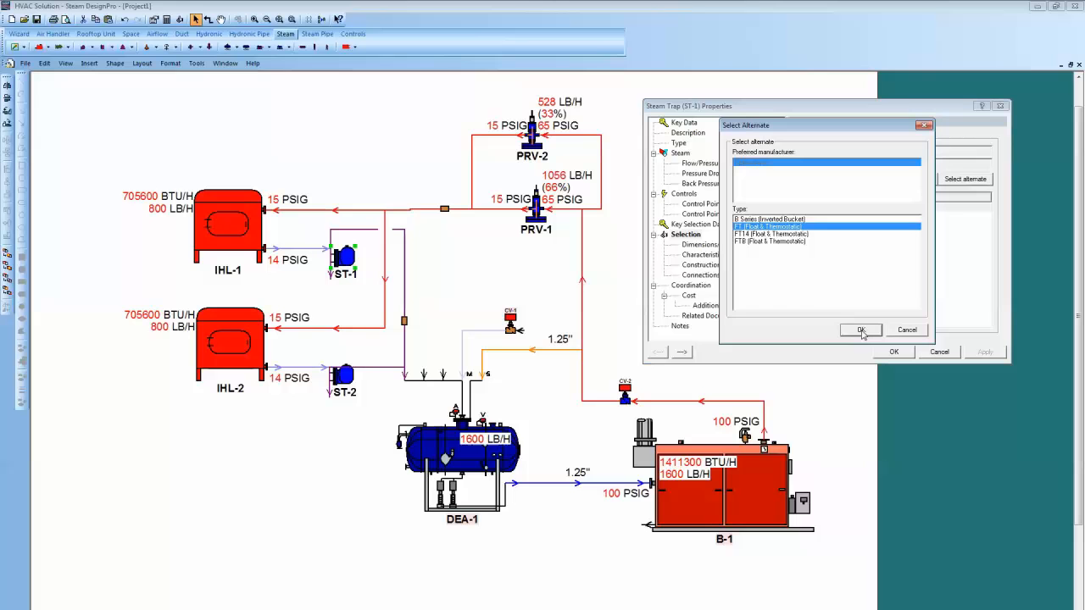
{"action": "left_click", "coordinate": [785, 219]}
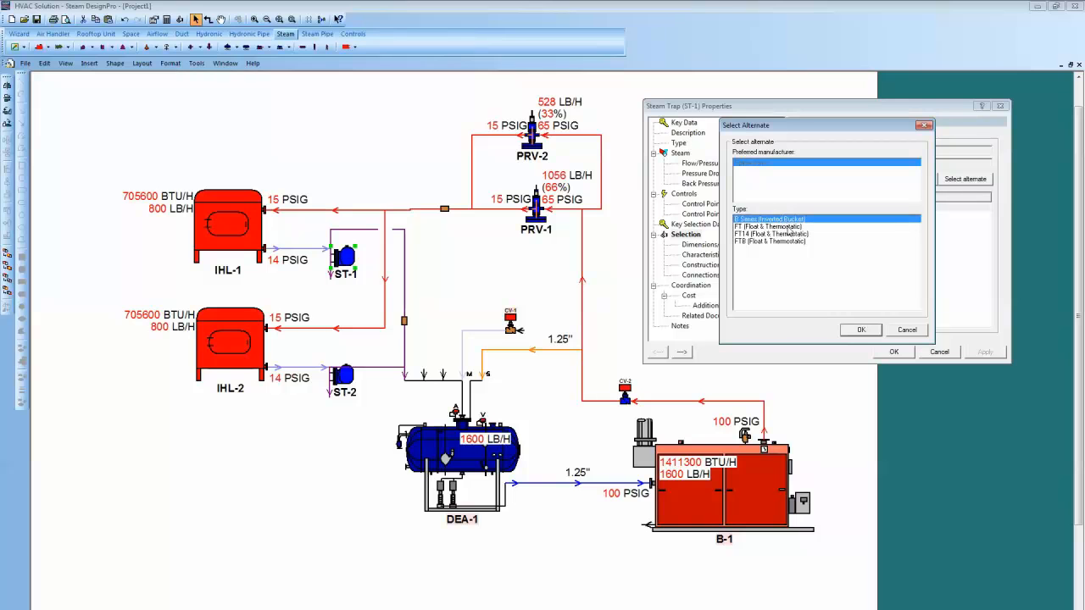
{"action": "left_click", "coordinate": [861, 331]}
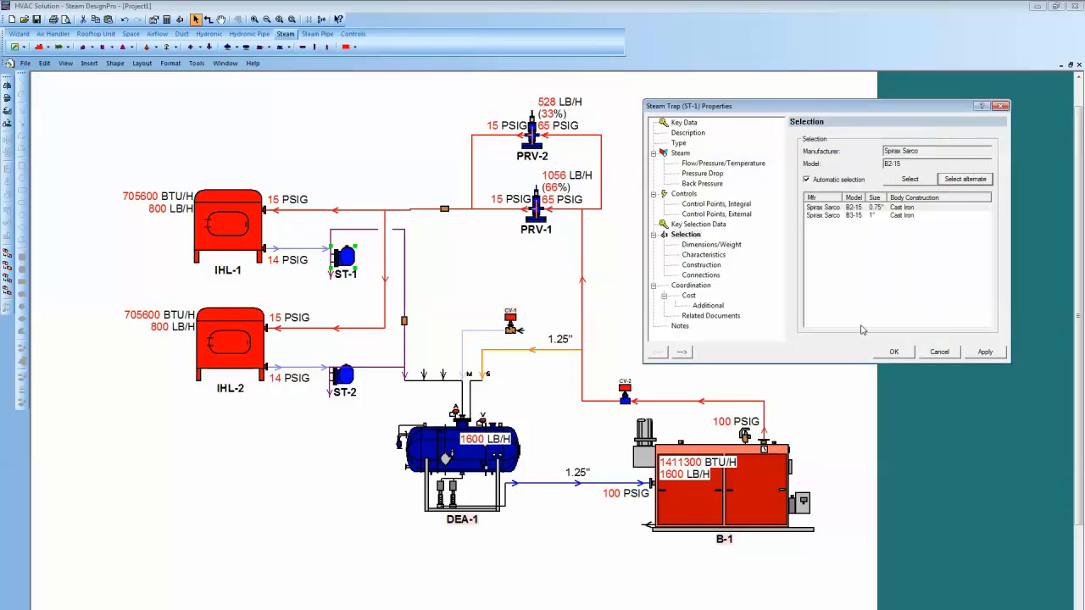
{"action": "left_click", "coordinate": [895, 352]}
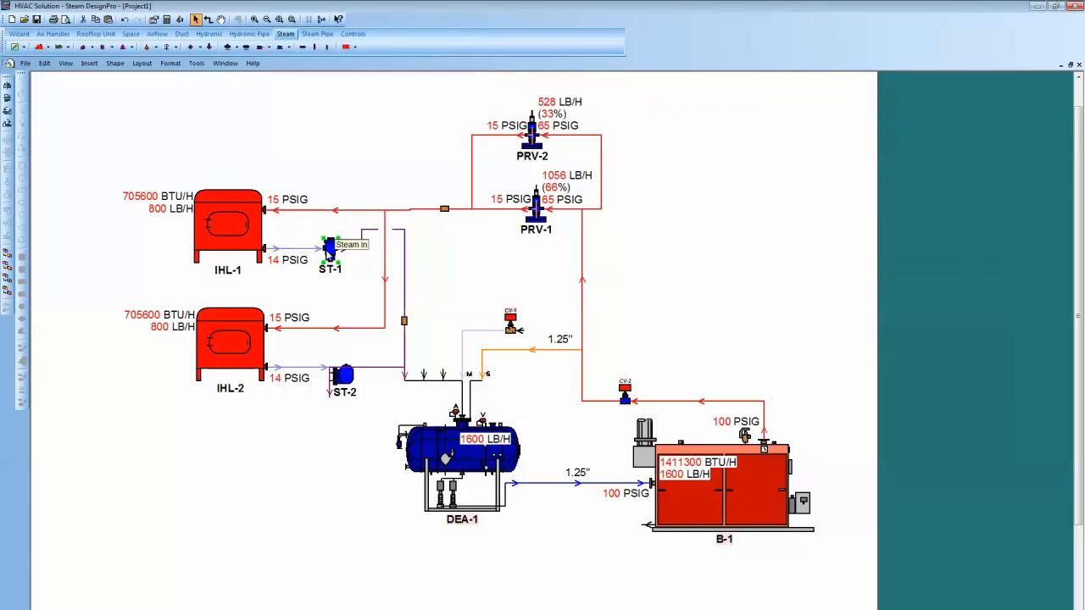
{"action": "left_click_drag", "start_coordinate": [330, 248], "coordinate": [325, 249]}
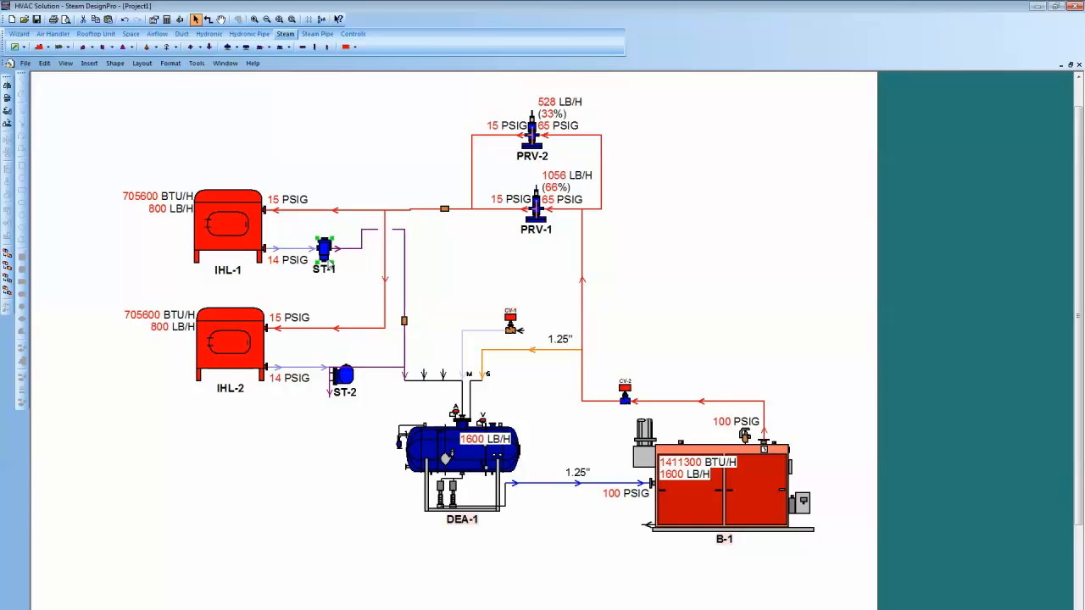
Review the dimensions and weight, characteristics, construction and connections of the selected steam trap ST-1.
{"action": "double_click", "coordinate": [325, 250]}
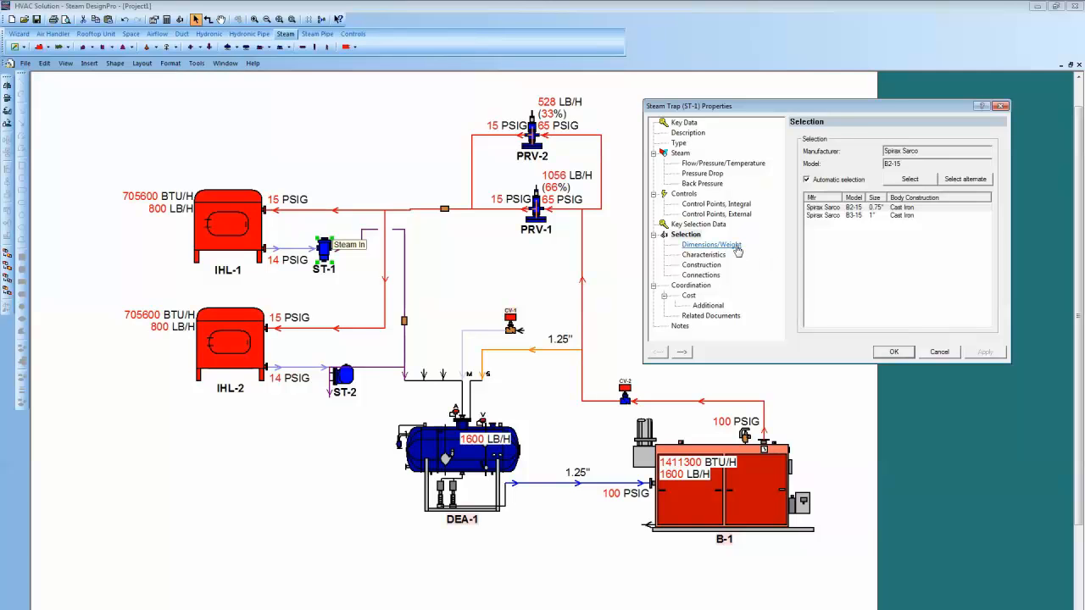
{"action": "left_click", "coordinate": [711, 245]}
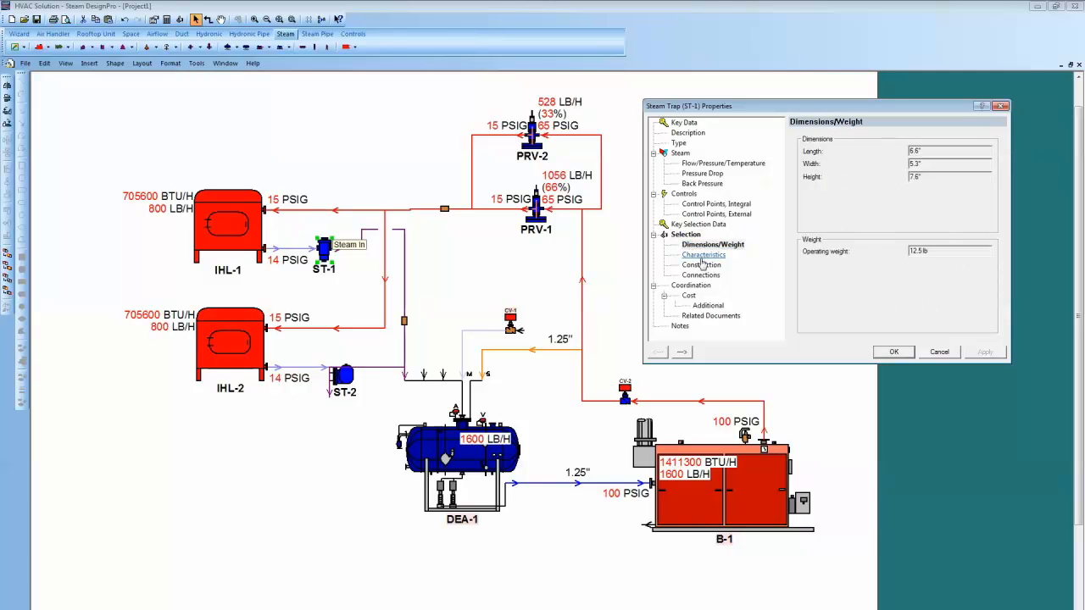
{"action": "left_click", "coordinate": [703, 256]}
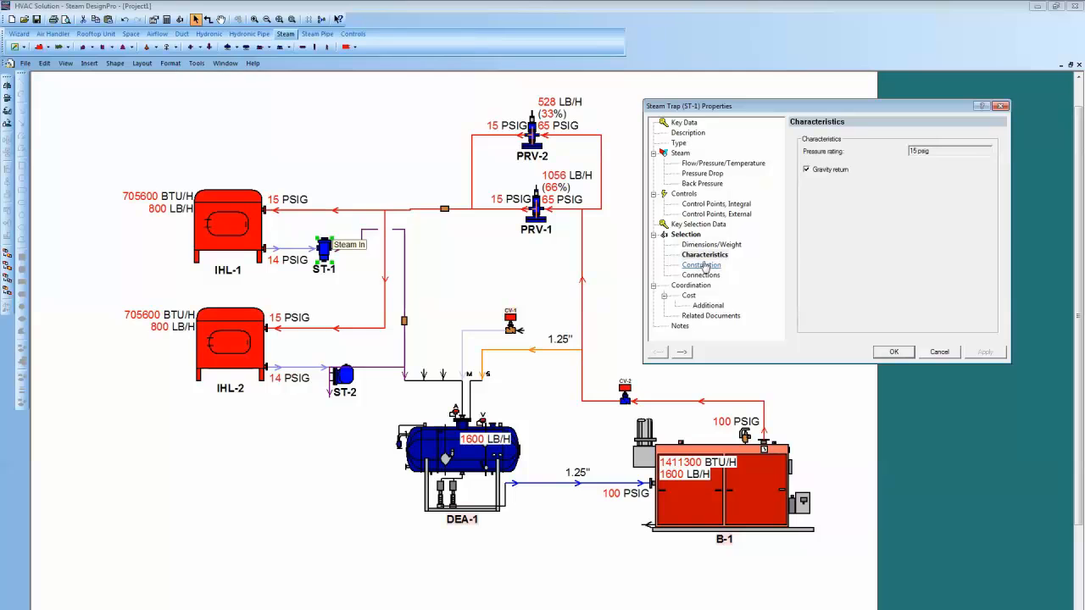
{"action": "left_click", "coordinate": [704, 265]}
{"action": "left_click", "coordinate": [708, 275]}
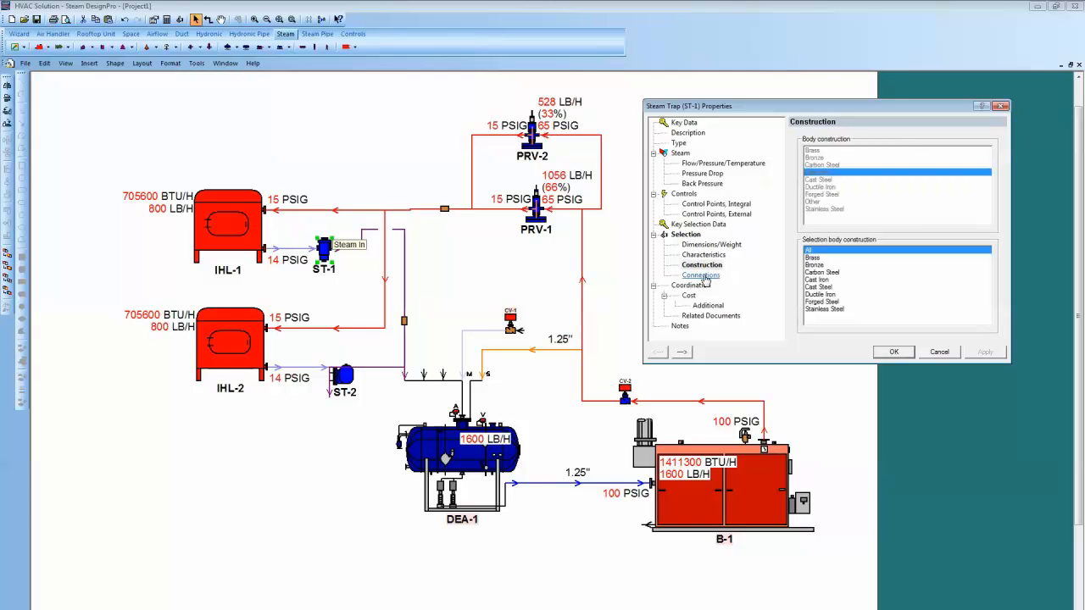
{"action": "left_click", "coordinate": [894, 353]}
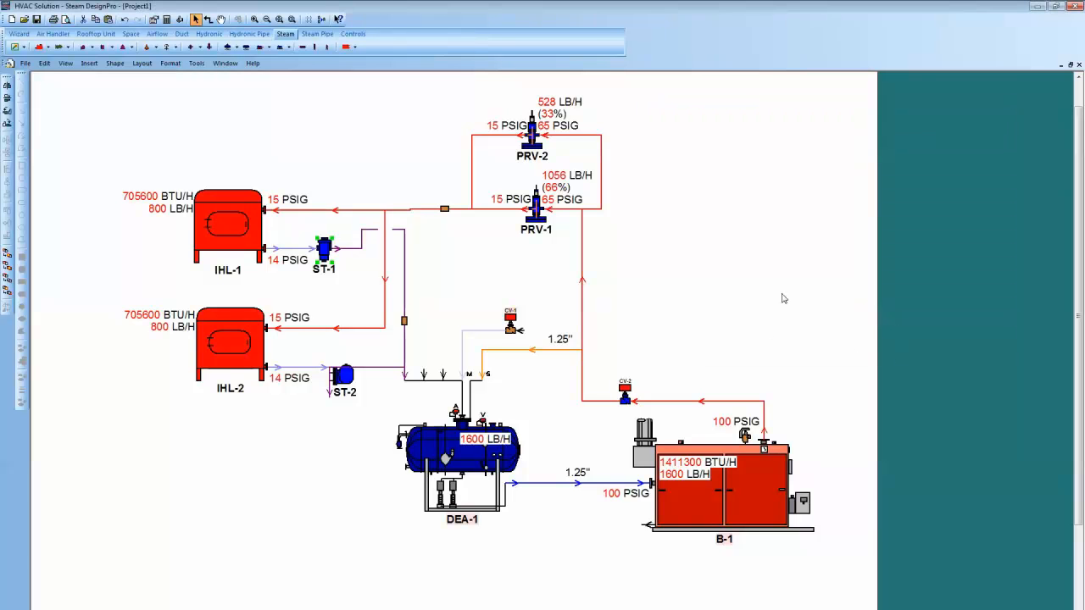
Select the Cleaver-Brooks FLX (Flexible Watertube, Forced) alternate for boiler B-1 and move the new boiler symbol down toward the deaerator.
{"action": "scroll", "coordinate": [788, 407], "scroll_direction": "down", "scroll_amount": 3}
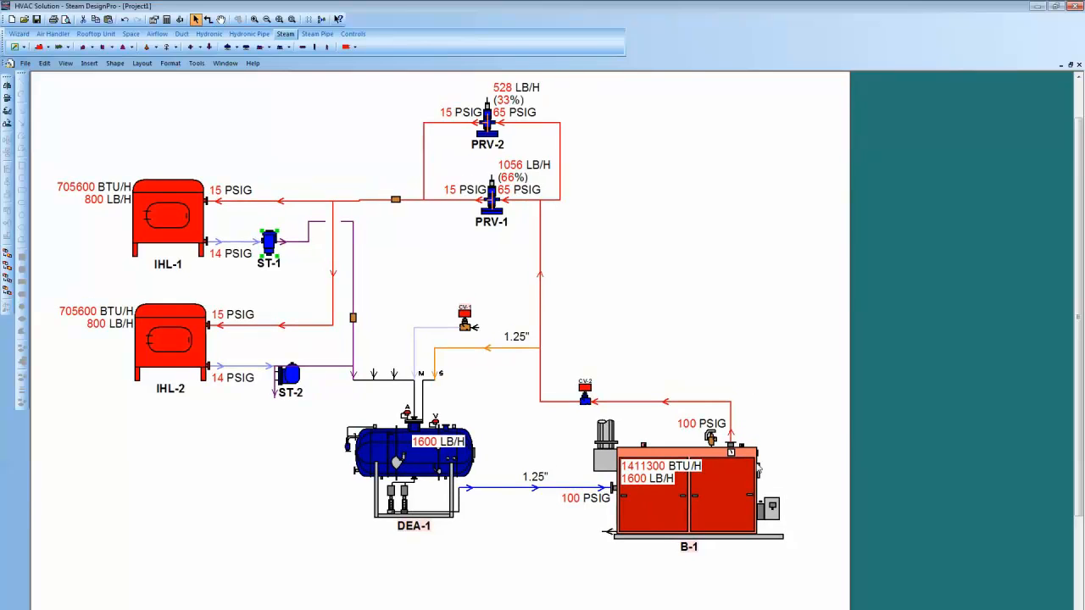
{"action": "double_click", "coordinate": [719, 511]}
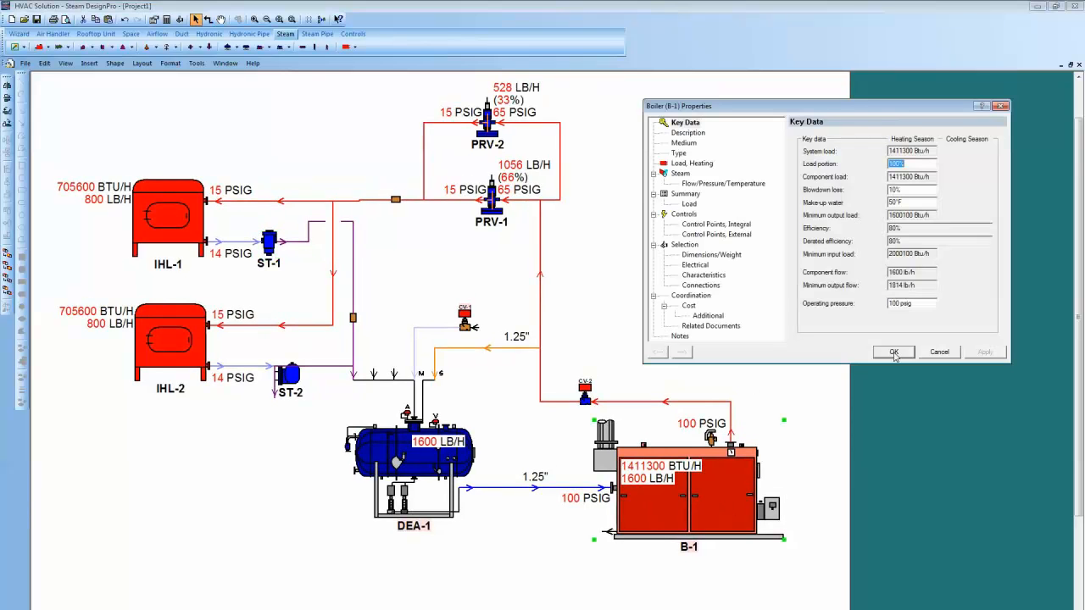
{"action": "left_click", "coordinate": [688, 245]}
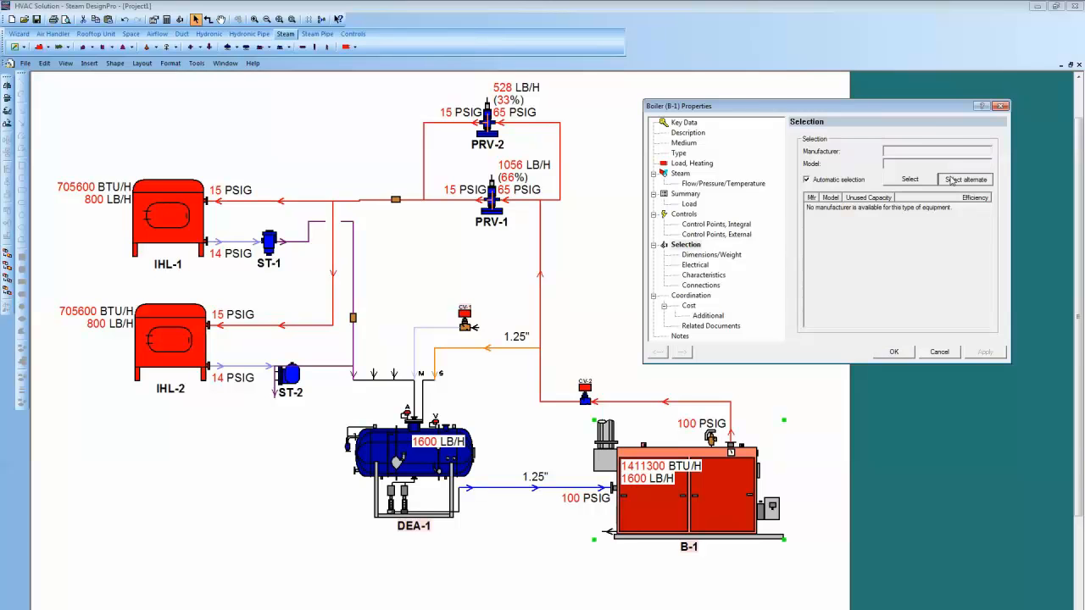
{"action": "left_click", "coordinate": [952, 180]}
{"action": "left_click", "coordinate": [752, 164]}
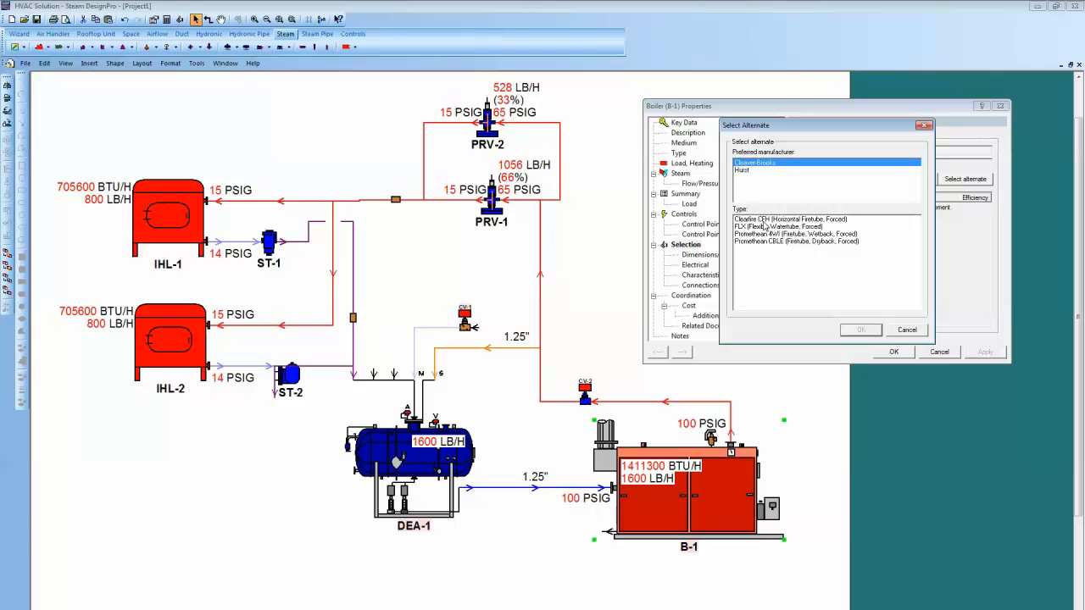
{"action": "left_click", "coordinate": [769, 227]}
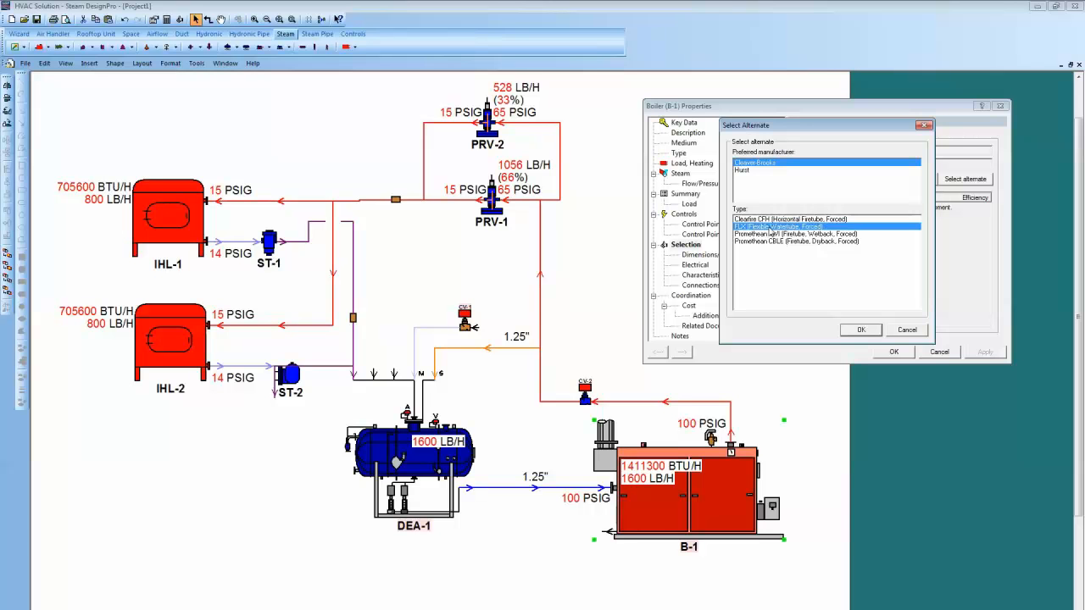
{"action": "left_click", "coordinate": [859, 330]}
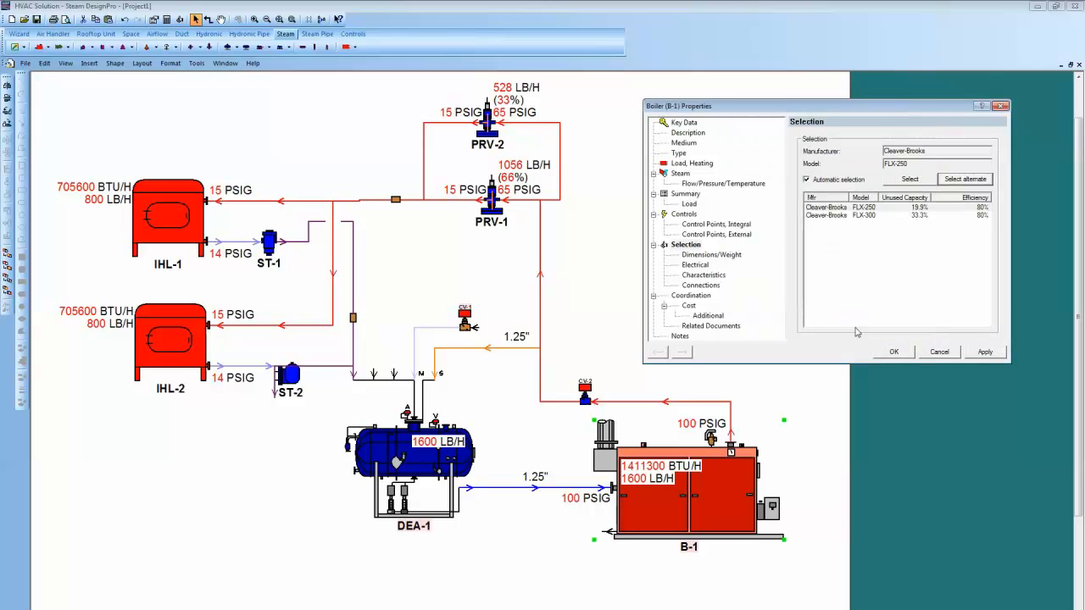
{"action": "left_click", "coordinate": [893, 352]}
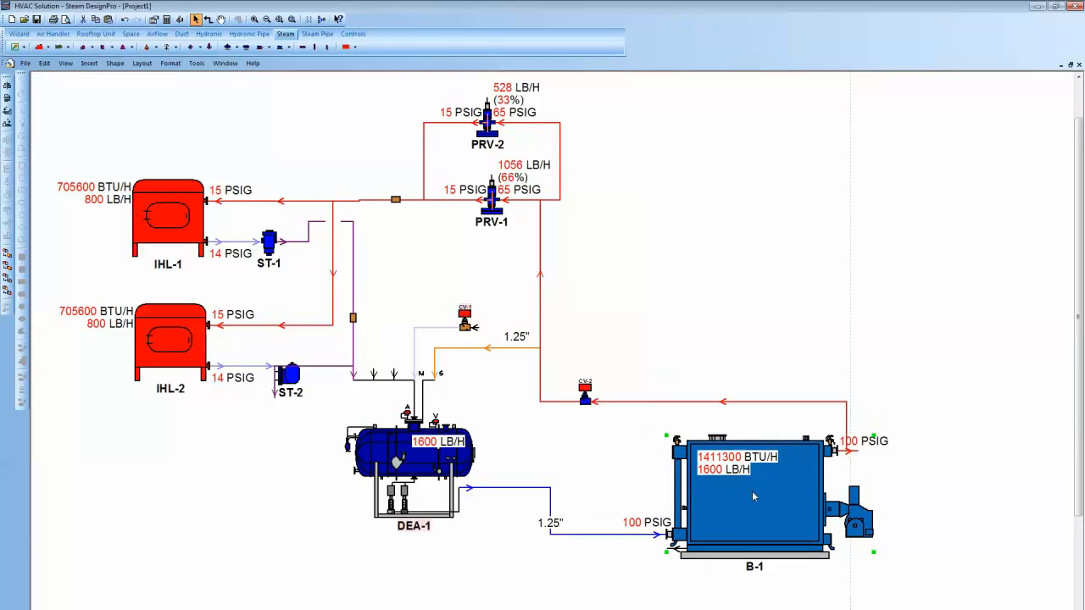
{"action": "left_click_drag", "start_coordinate": [752, 491], "coordinate": [719, 526]}
Review the dimensions, weight and electrical data of the selected boiler B-1.
{"action": "double_click", "coordinate": [721, 528]}
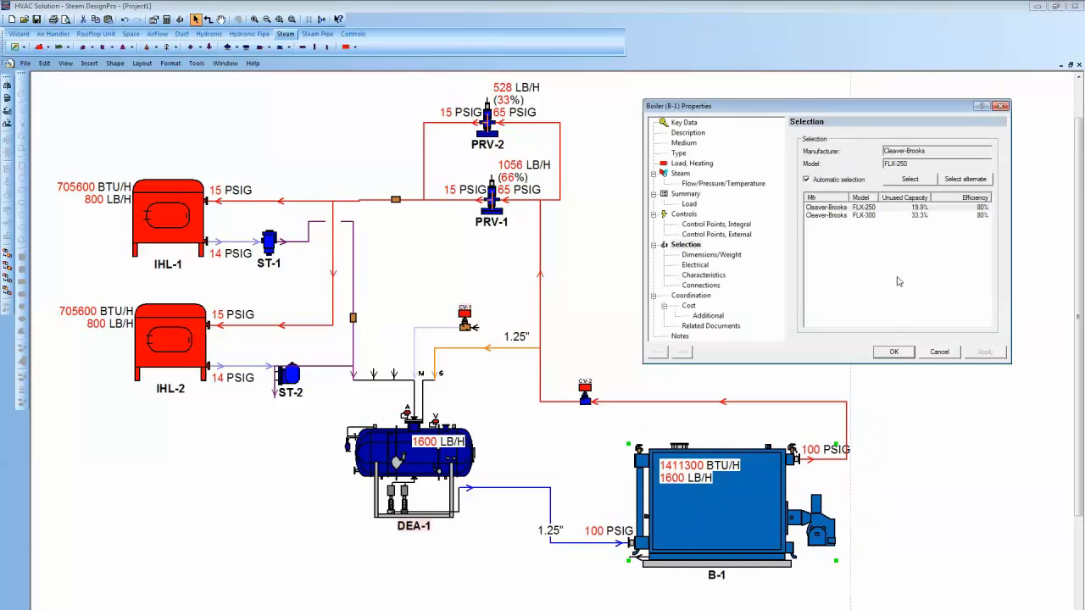
{"action": "left_click", "coordinate": [712, 254]}
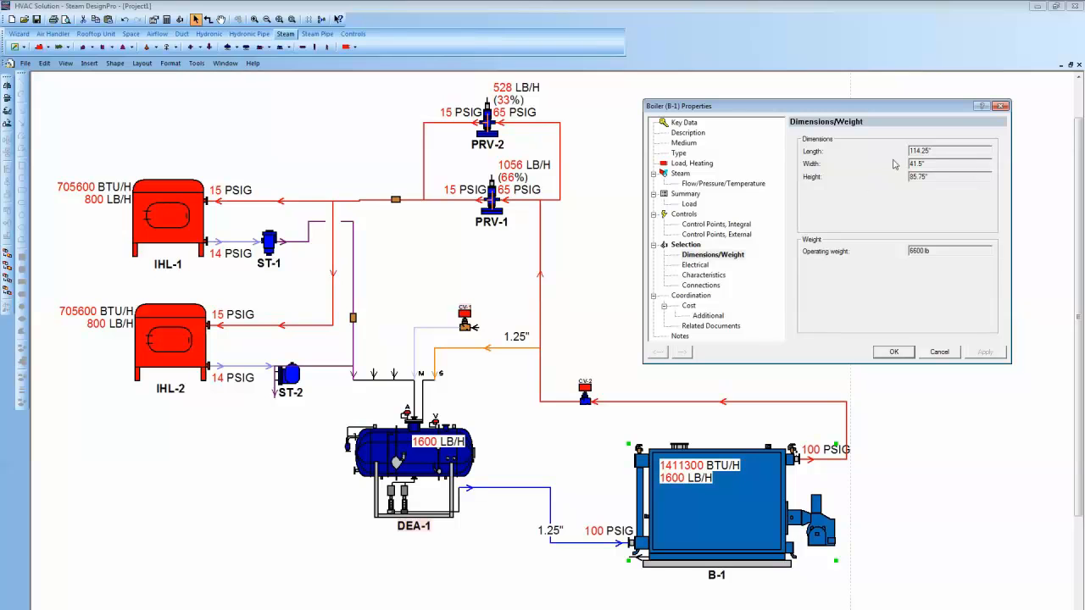
{"action": "left_click", "coordinate": [695, 265]}
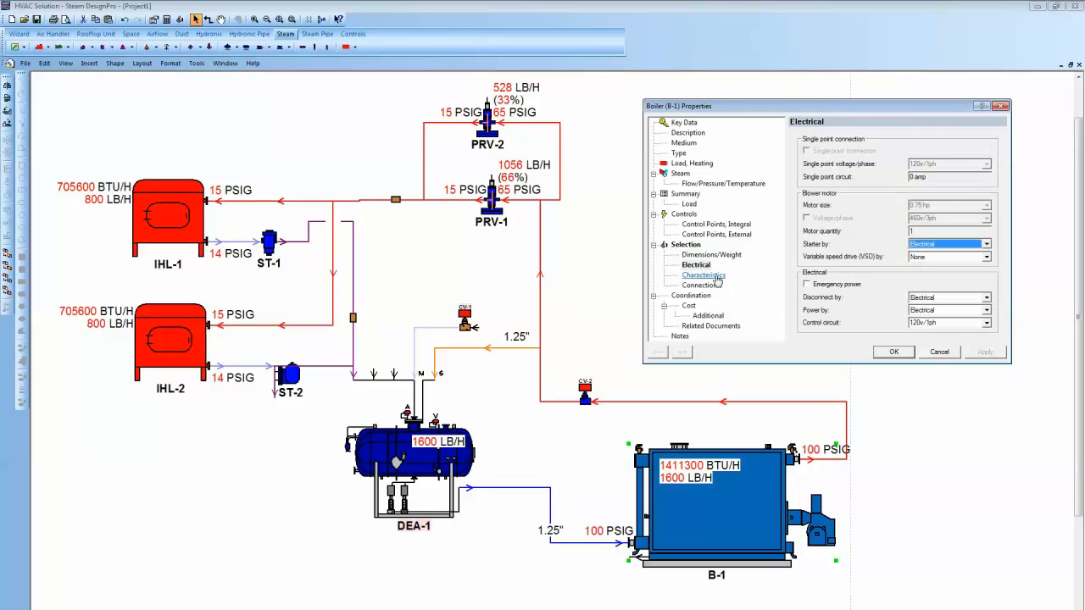
{"action": "left_click", "coordinate": [894, 353]}
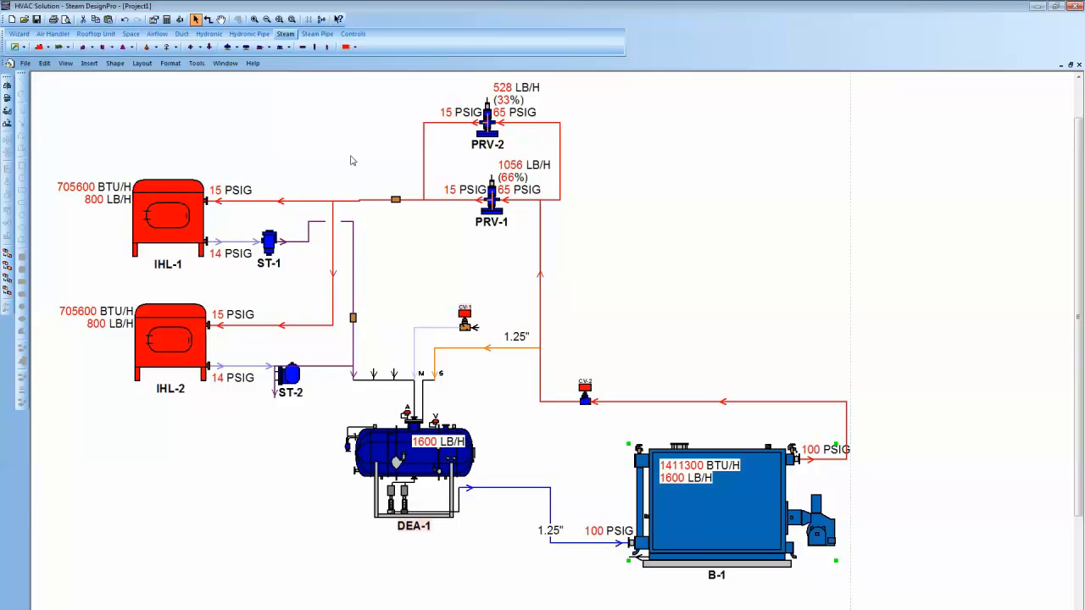
Place a standalone steam trap in the empty area above boiler B-1.
{"action": "left_click", "coordinate": [82, 47]}
{"action": "left_click", "coordinate": [190, 100]}
{"action": "left_click_drag", "start_coordinate": [189, 100], "coordinate": [763, 242]}
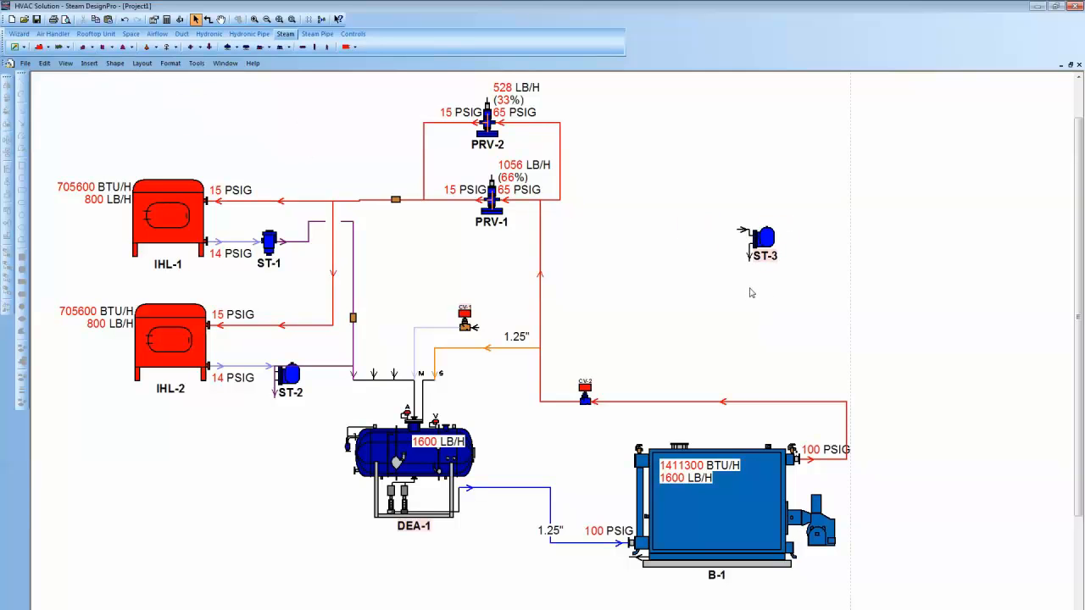
Set the standalone trap's heating-season system flow to 300 lb/h and run the Spirax Sarco FT (Float & Thermostatic) selection.
{"action": "double_click", "coordinate": [761, 242]}
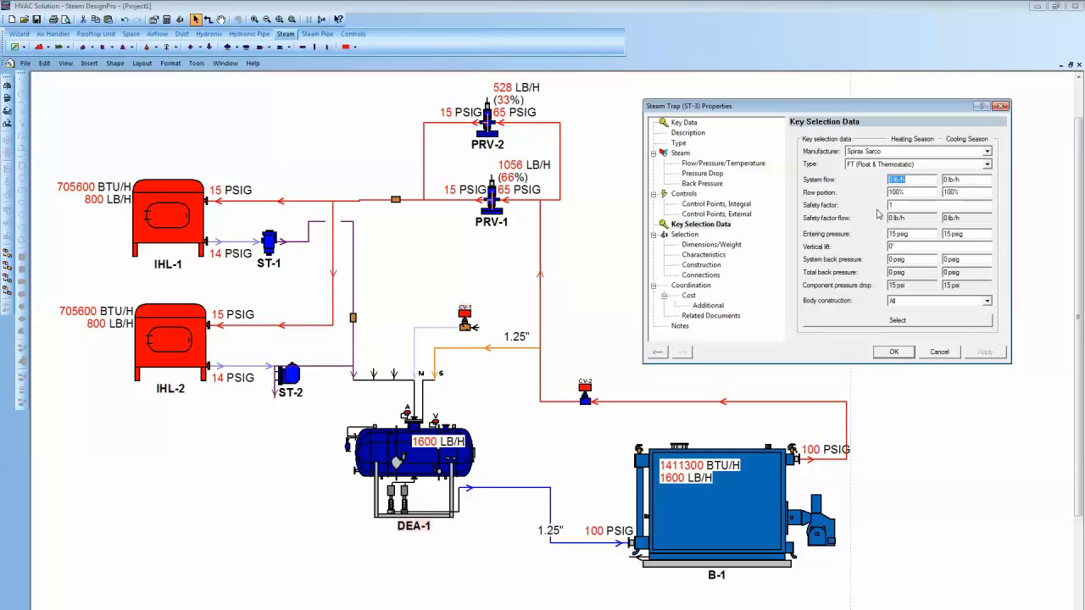
{"action": "left_click", "coordinate": [887, 179]}
{"action": "type", "text": "300"}
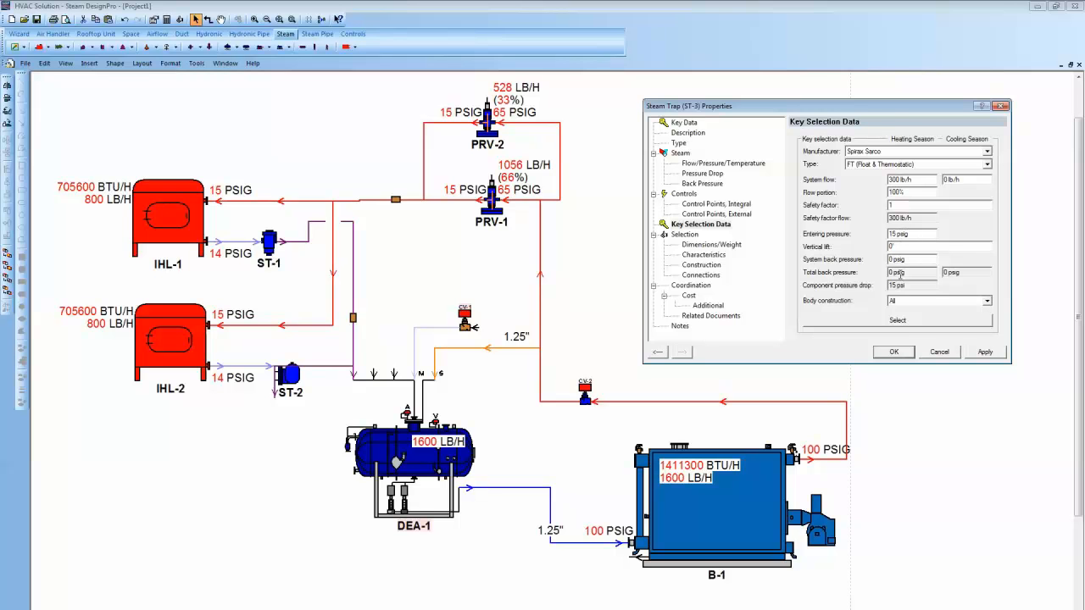
{"action": "left_click", "coordinate": [897, 320]}
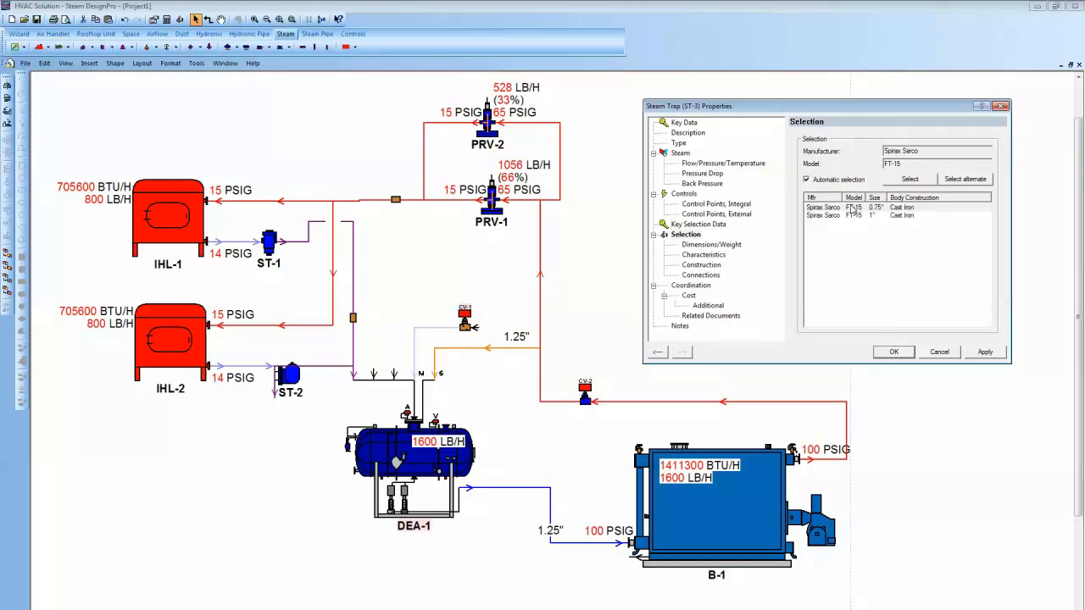
{"action": "left_click", "coordinate": [893, 352]}
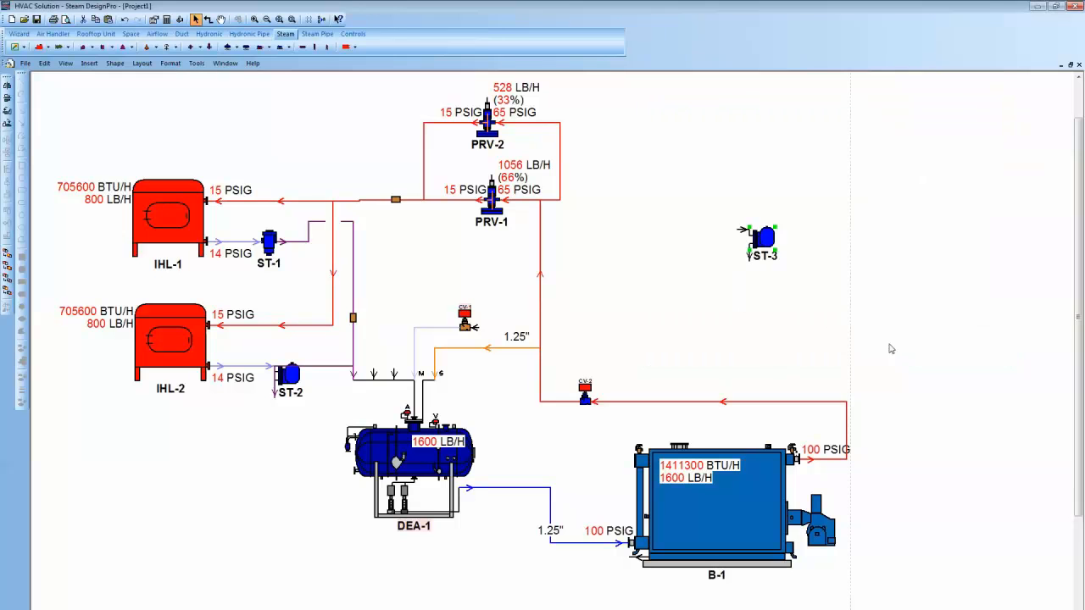
Read the help descriptions of system flow and entering pressure in the standalone trap's key selection data.
{"action": "double_click", "coordinate": [760, 235]}
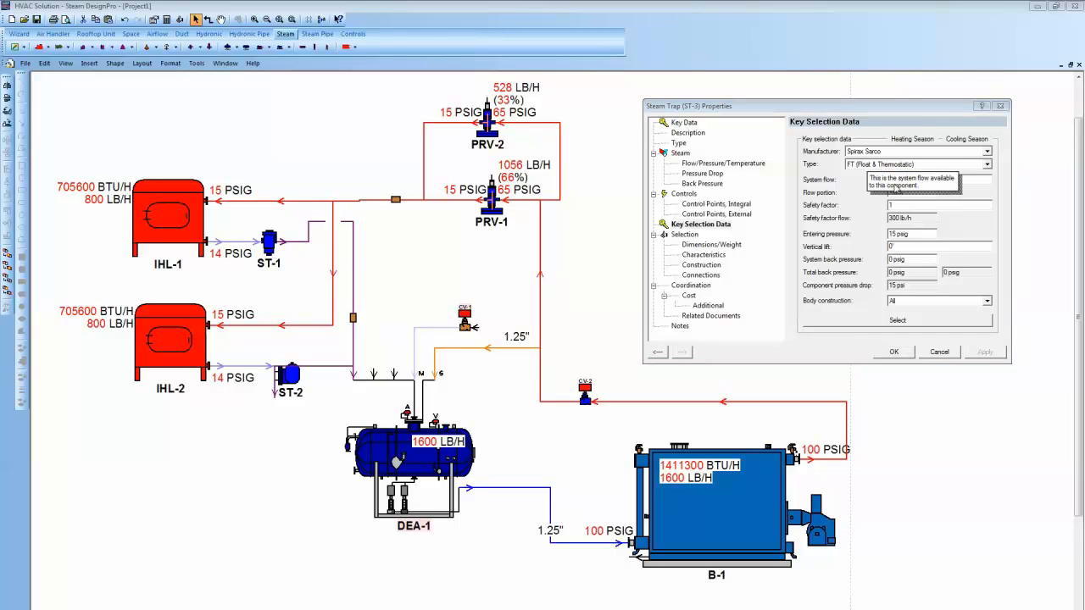
{"action": "left_click", "coordinate": [955, 121]}
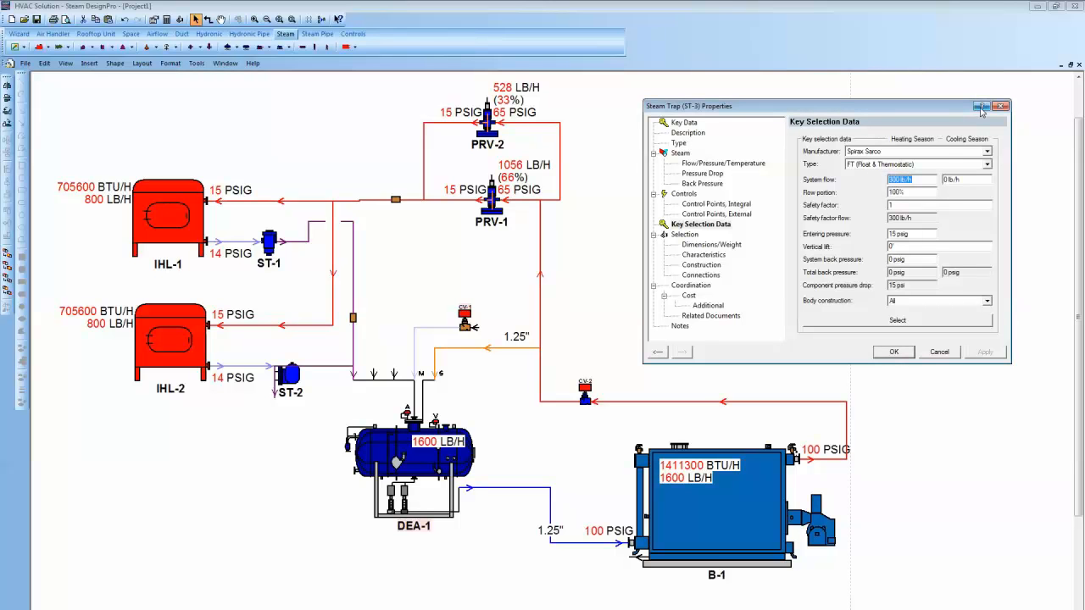
{"action": "left_click", "coordinate": [917, 236]}
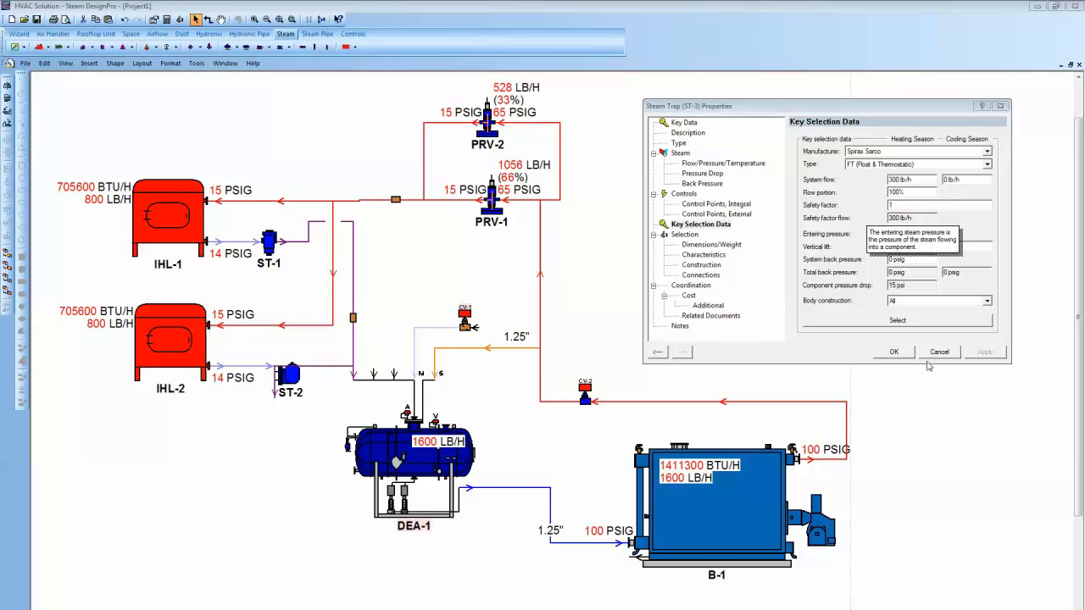
{"action": "left_click", "coordinate": [1003, 157]}
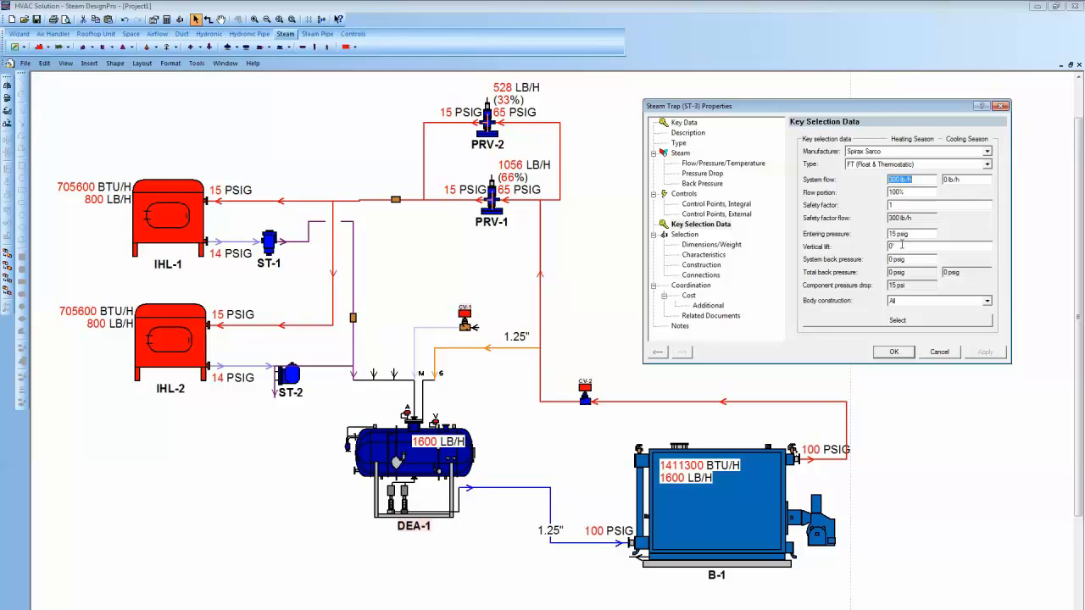
{"action": "left_click", "coordinate": [894, 352]}
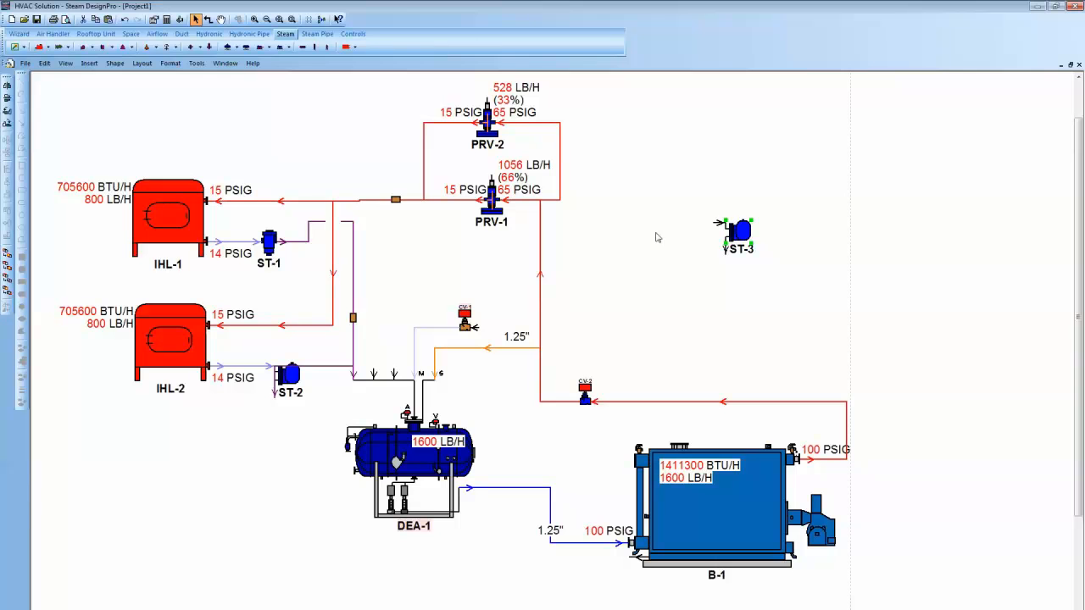
Cut the standalone steam trap ST-3 from the schematic.
{"action": "right_click", "coordinate": [726, 222]}
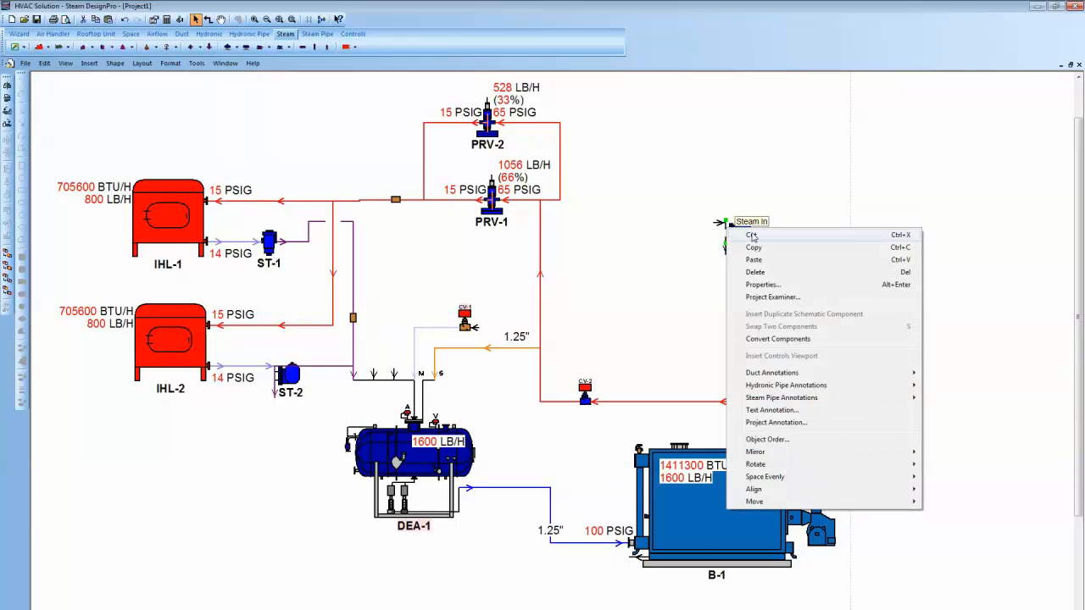
{"action": "left_click", "coordinate": [754, 238]}
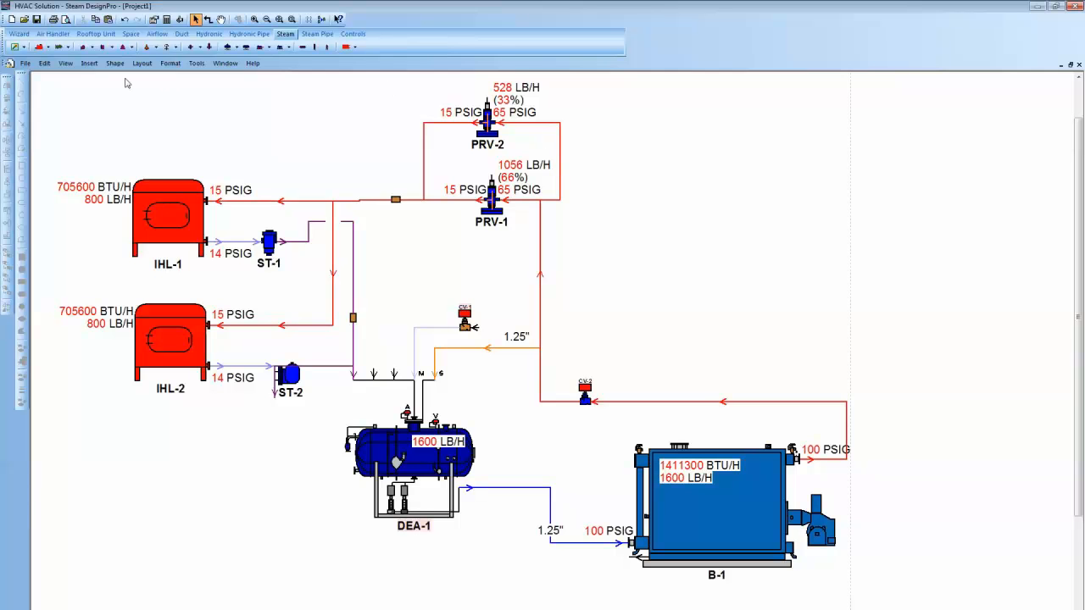
Enable the Detailed Report, Equipment Schedule and Related Documents Report coordination files, using both units of measure.
{"action": "left_click", "coordinate": [27, 65]}
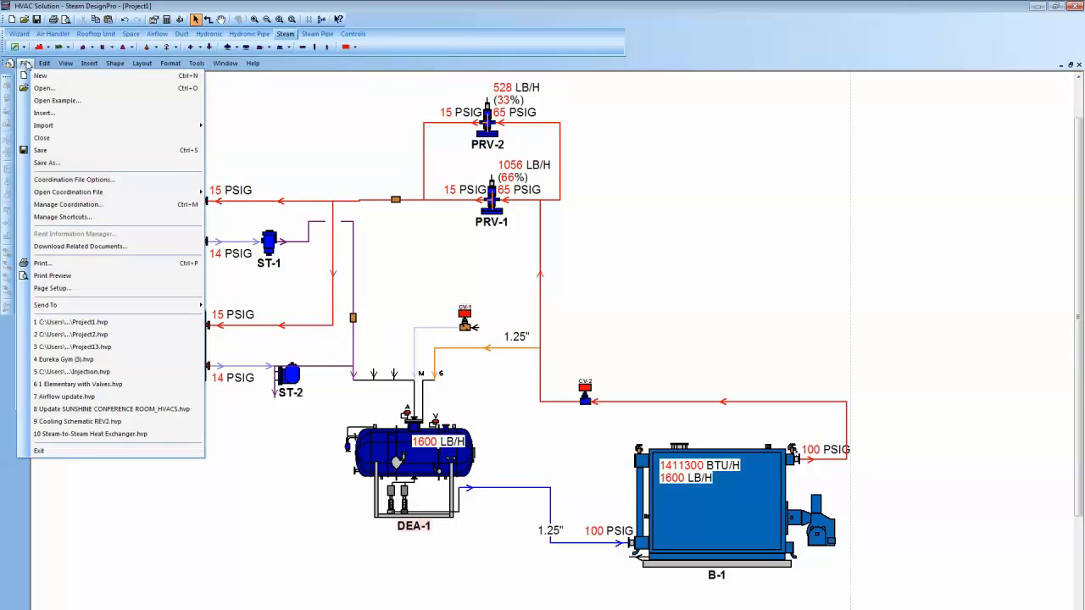
{"action": "left_click", "coordinate": [75, 180]}
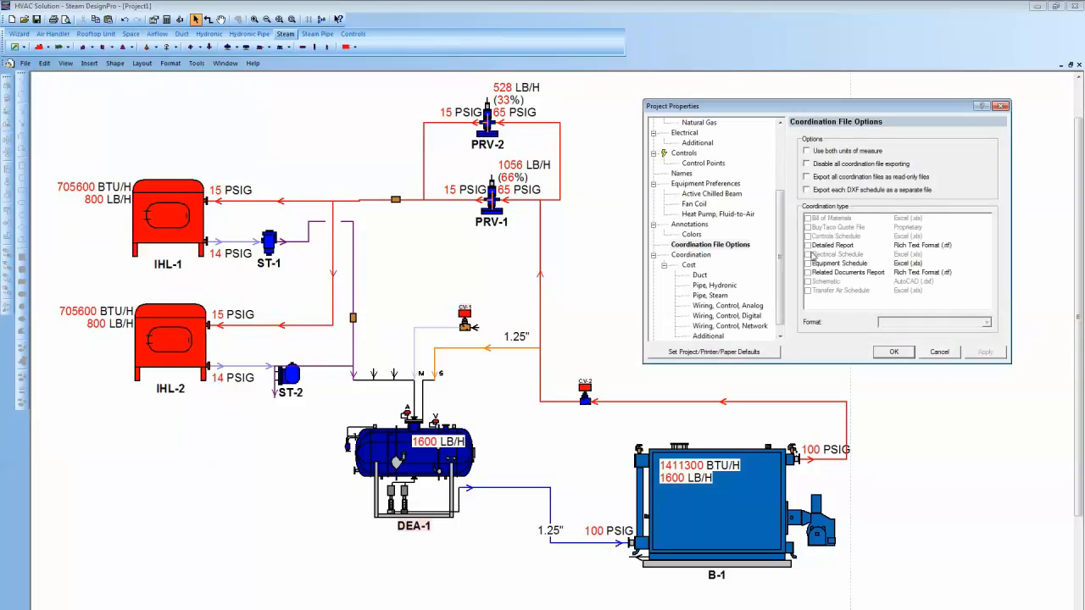
{"action": "left_click", "coordinate": [808, 246]}
{"action": "left_click", "coordinate": [808, 264]}
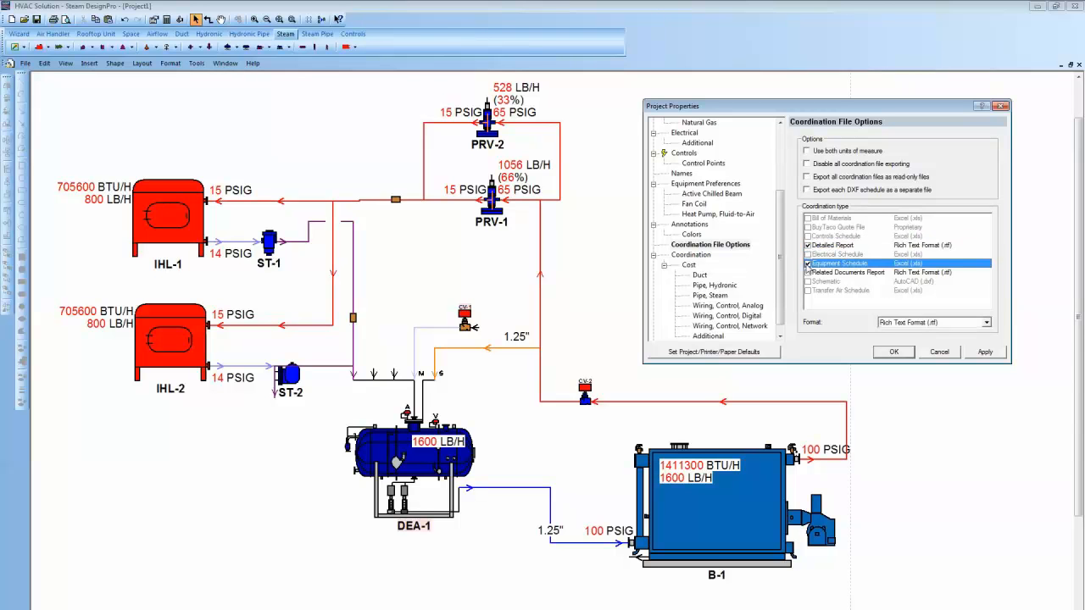
{"action": "left_click", "coordinate": [808, 272]}
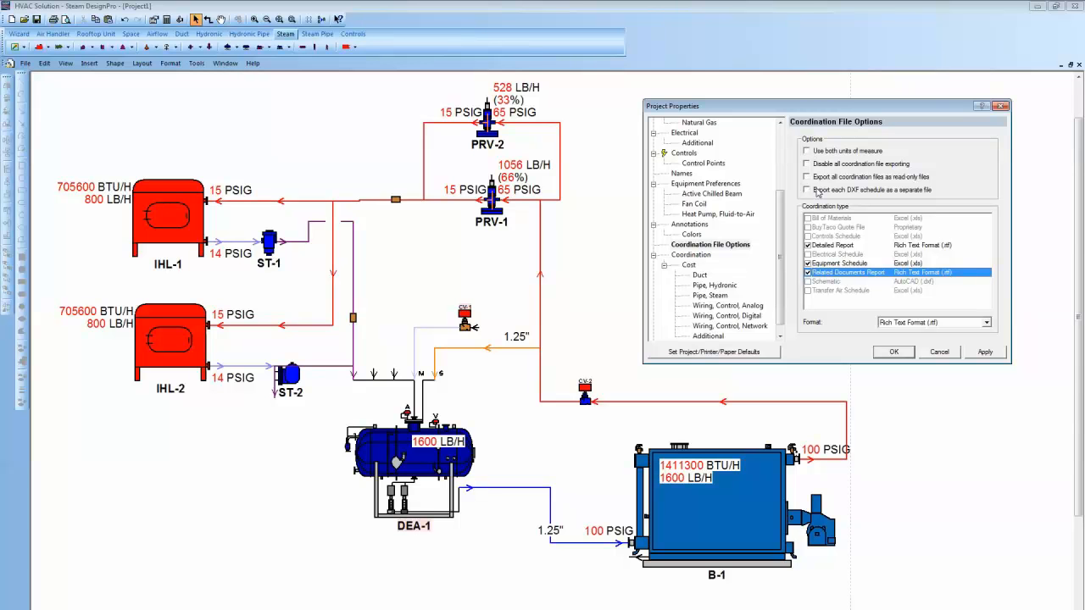
{"action": "left_click", "coordinate": [807, 152]}
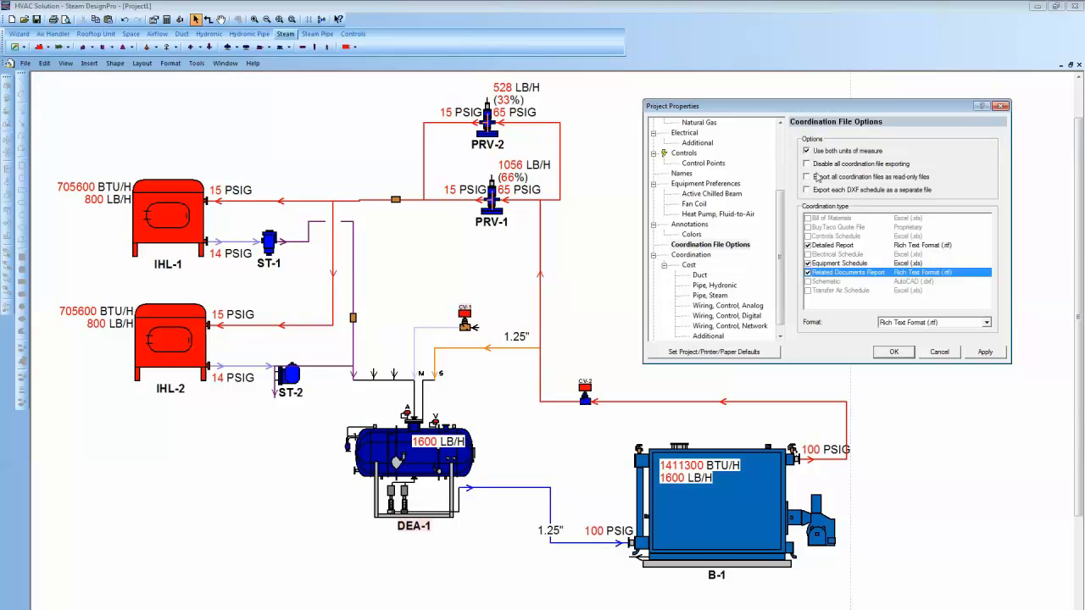
{"action": "left_click", "coordinate": [894, 353]}
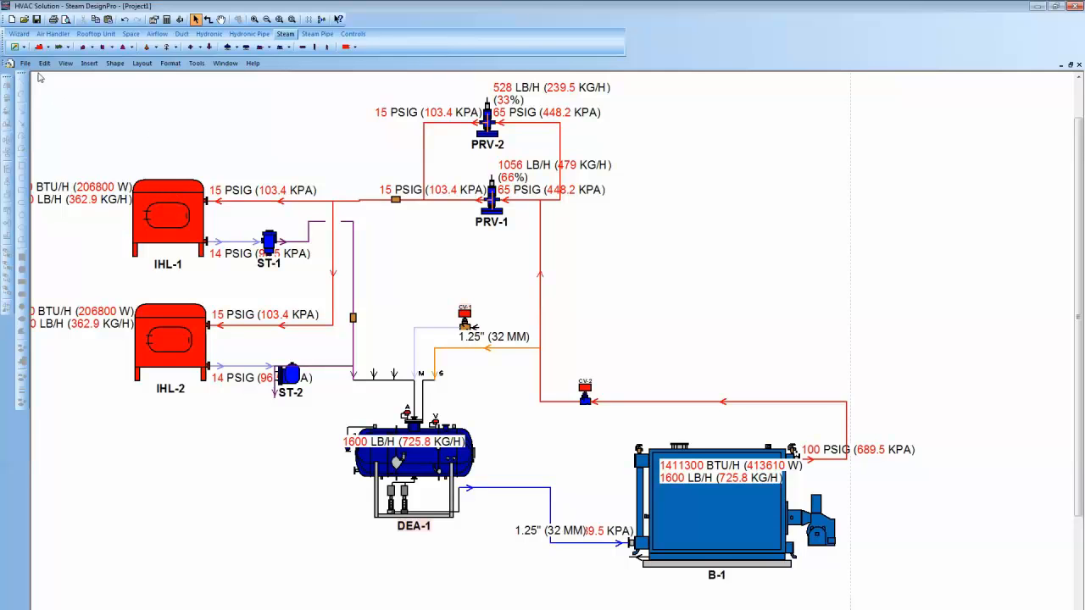
Save the project to the Desktop as Project1.hvp, replacing the existing file.
{"action": "left_click", "coordinate": [36, 18]}
{"action": "key", "text": "Return"}
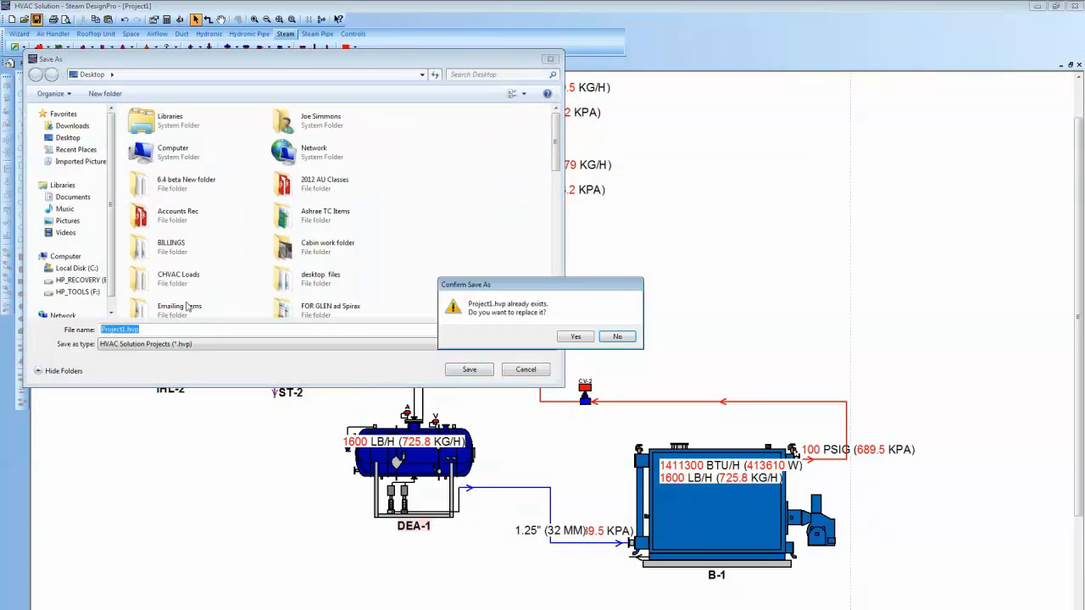
{"action": "left_click", "coordinate": [576, 338]}
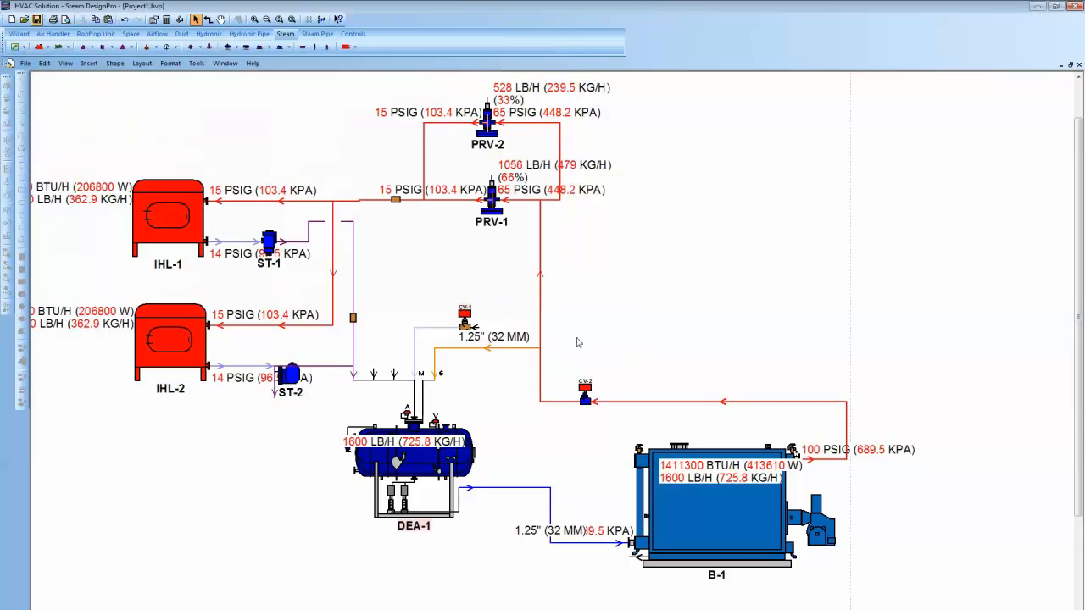
Open the coordination file Project1 - Equipment Schedule.xls in Excel and view its Boiler Steam sheet.
{"action": "left_click", "coordinate": [26, 63]}
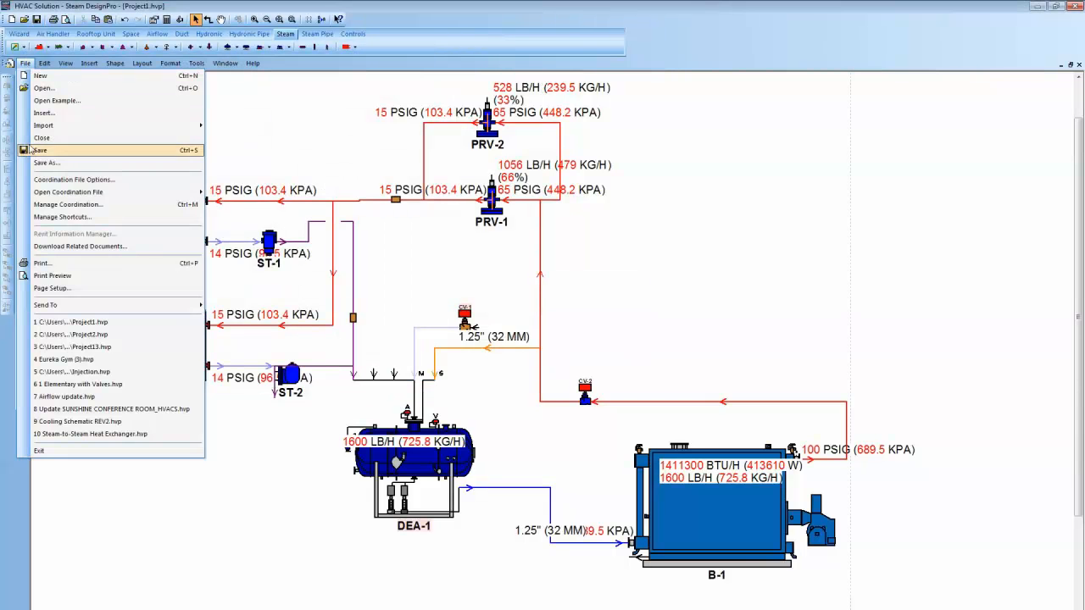
{"action": "mouse_move", "coordinate": [48, 197]}
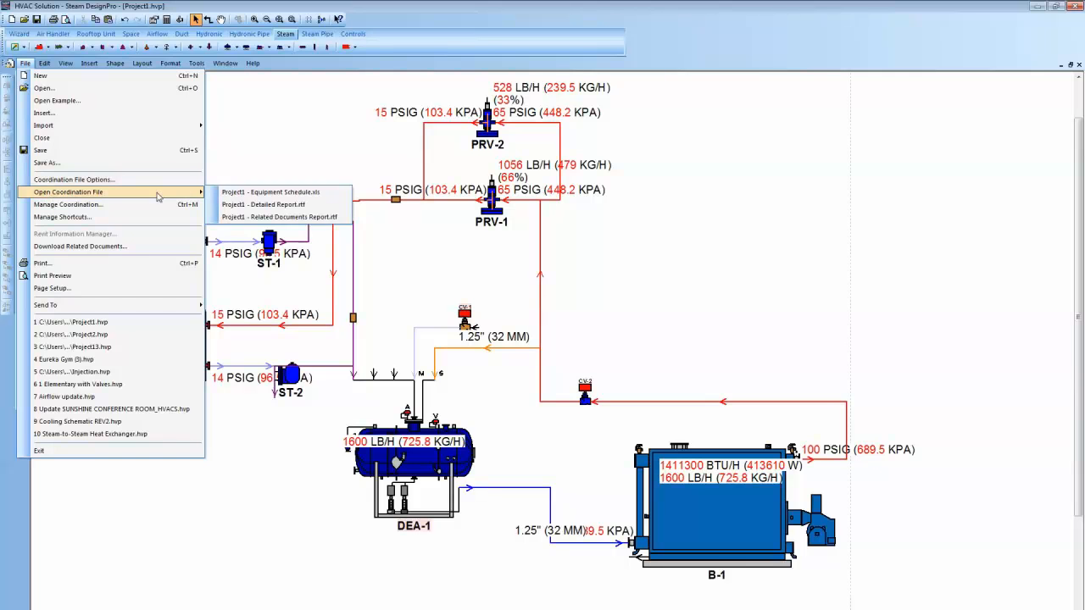
{"action": "left_click", "coordinate": [231, 193]}
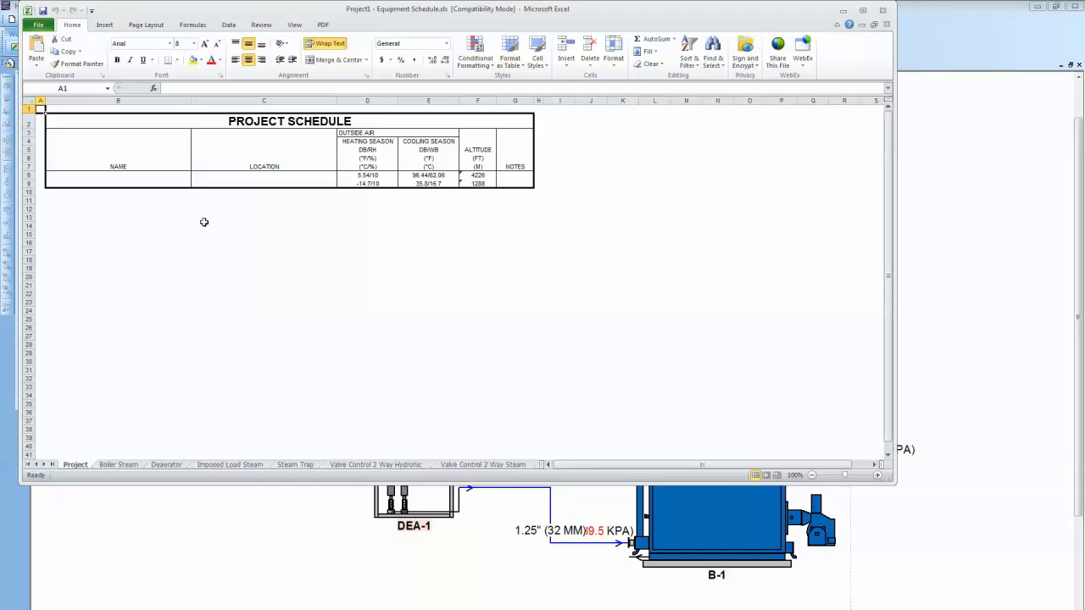
{"action": "left_click", "coordinate": [133, 466]}
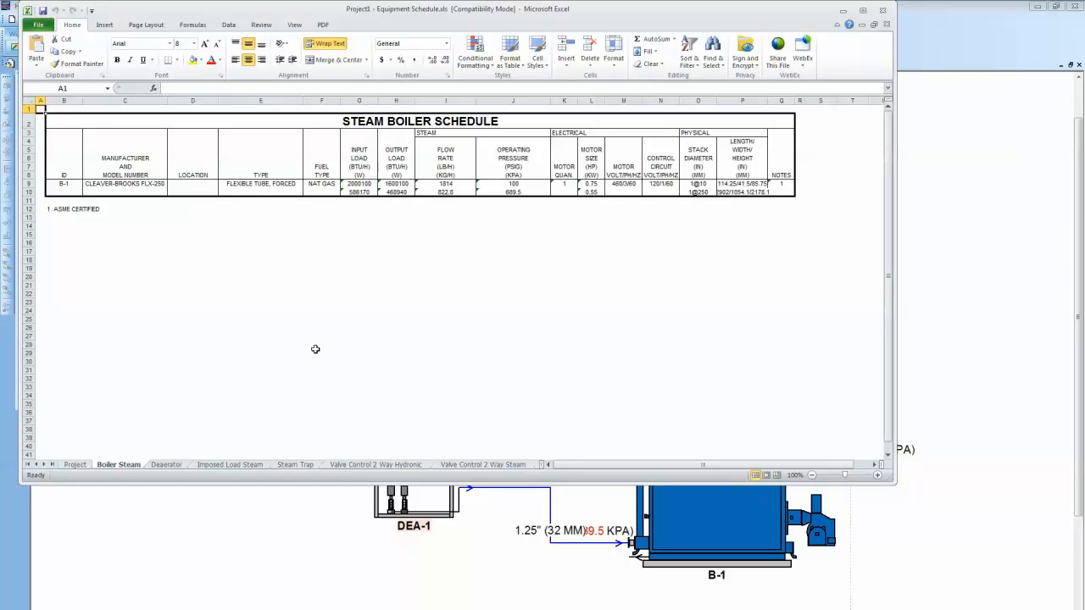
View the Steam Trap and Valve Pressure Reducing Steam sheets of the equipment schedule and close the workbook.
{"action": "left_click", "coordinate": [289, 465]}
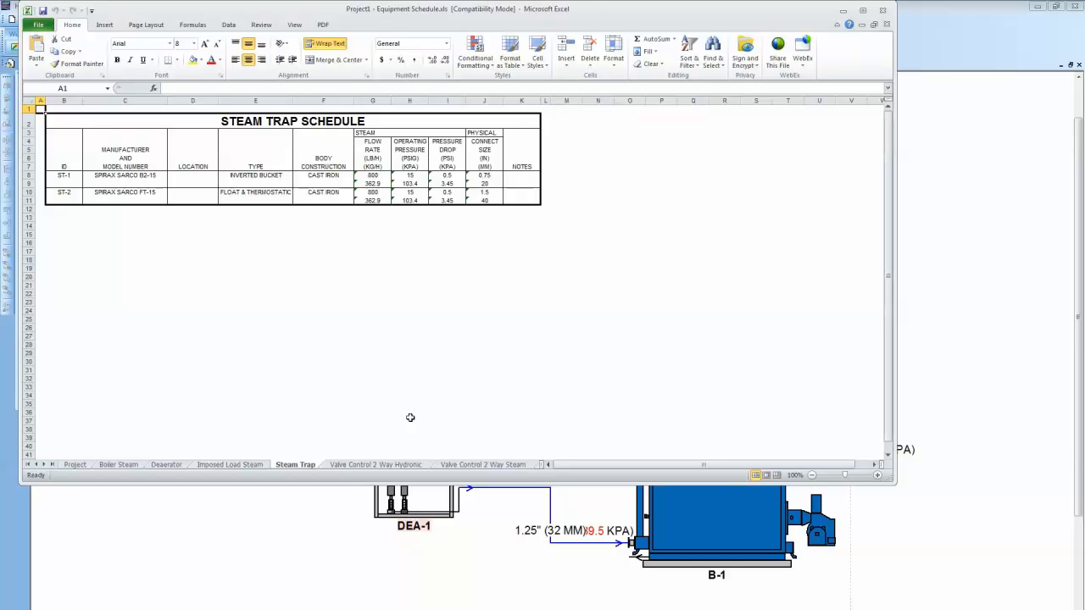
{"action": "left_click", "coordinate": [52, 464]}
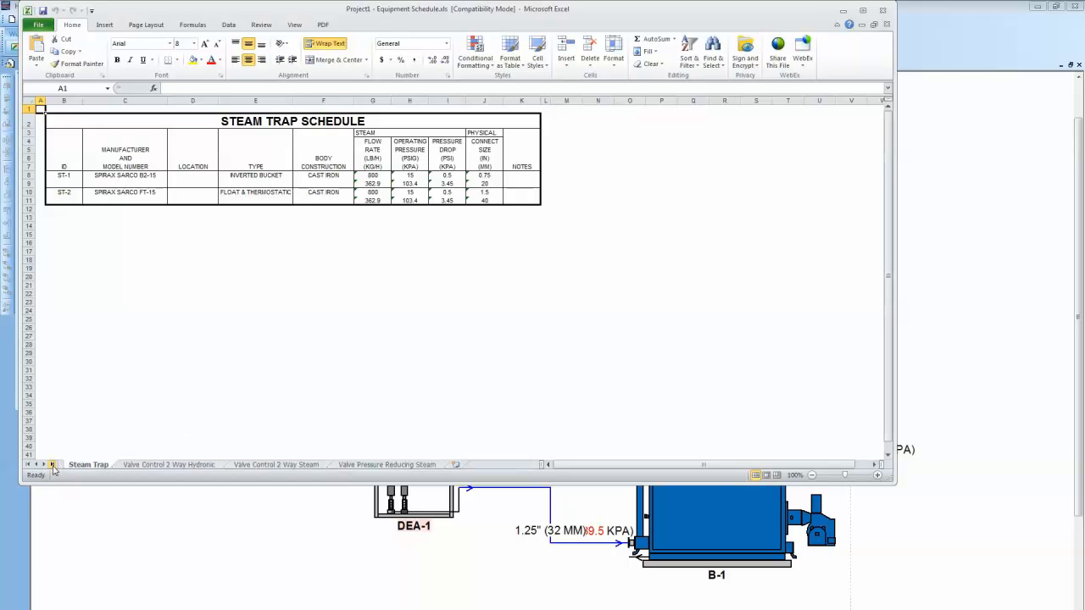
{"action": "left_click", "coordinate": [382, 467]}
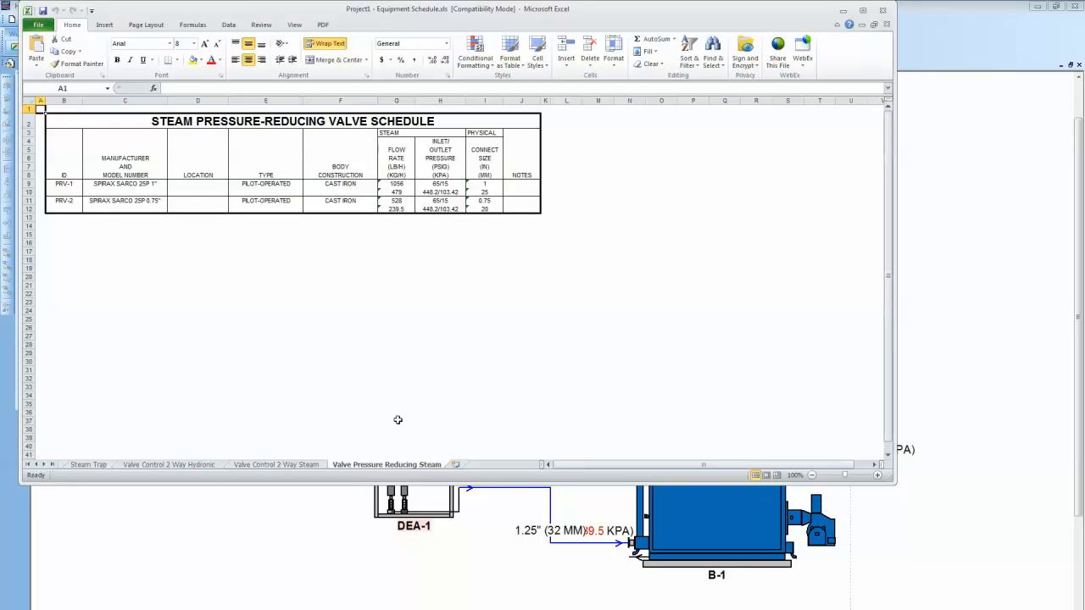
{"action": "left_click", "coordinate": [882, 10]}
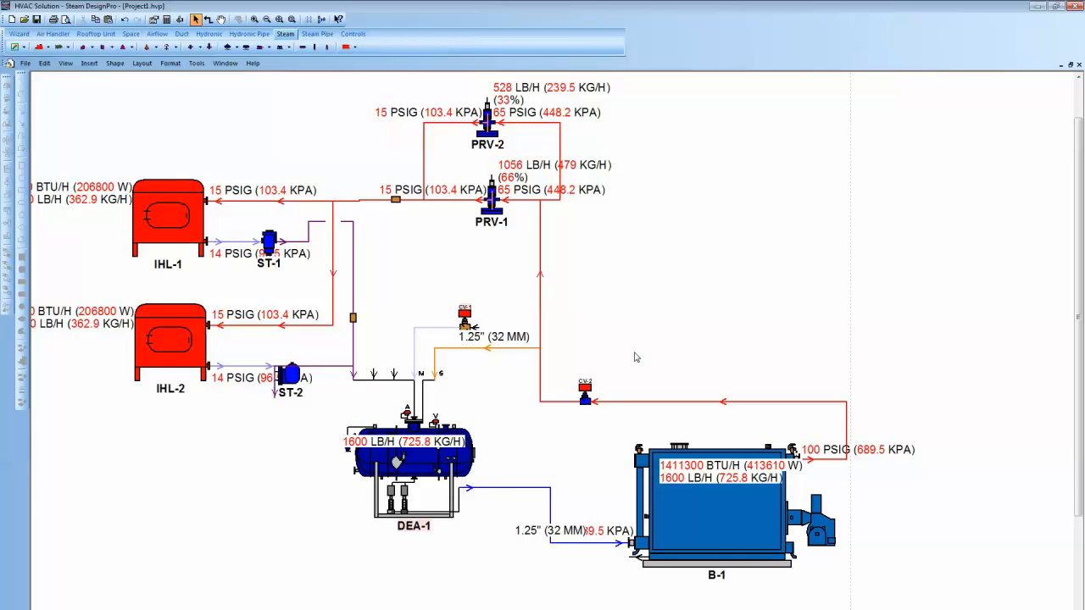
Open the coordination file Project1 - Detailed Report.rtf in Word, read its component sections down to steam trap ST-1, and close it.
{"action": "left_click", "coordinate": [25, 63]}
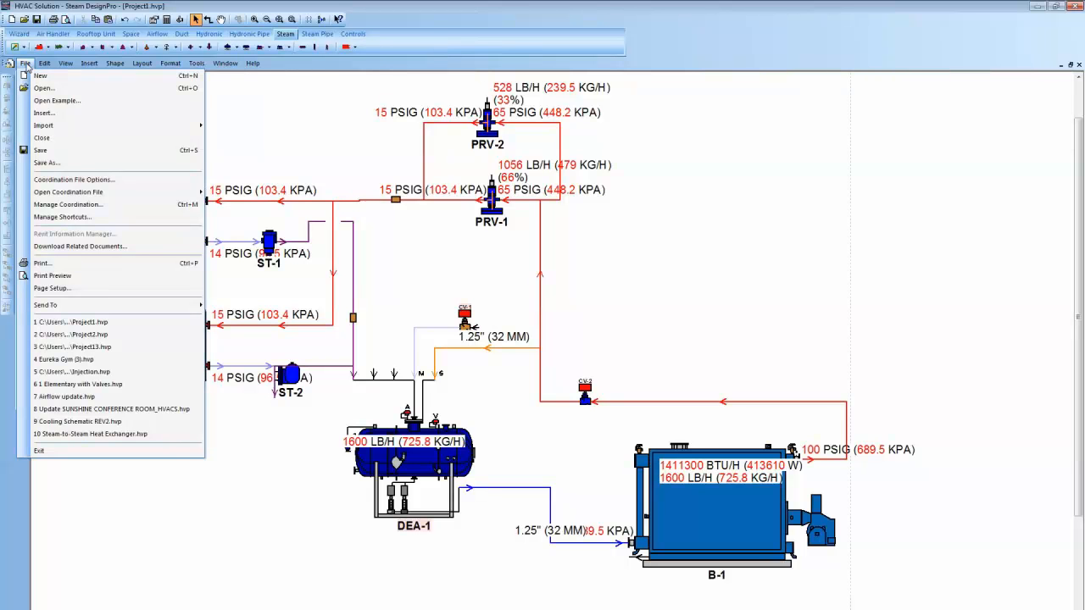
{"action": "mouse_move", "coordinate": [97, 193]}
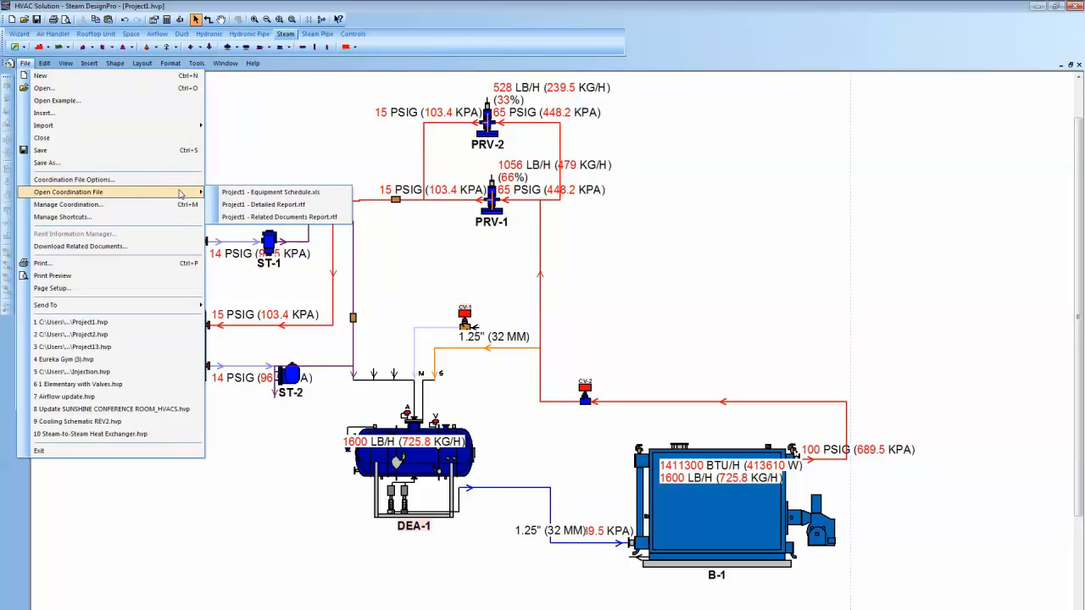
{"action": "left_click", "coordinate": [237, 206]}
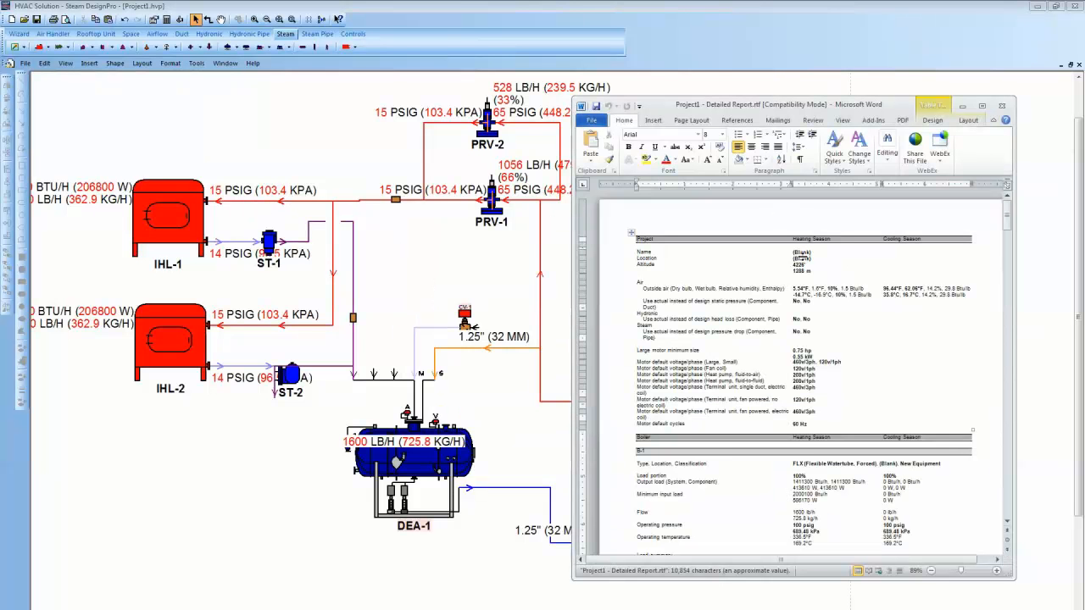
{"action": "scroll", "coordinate": [681, 325], "scroll_direction": "down", "scroll_amount": 4}
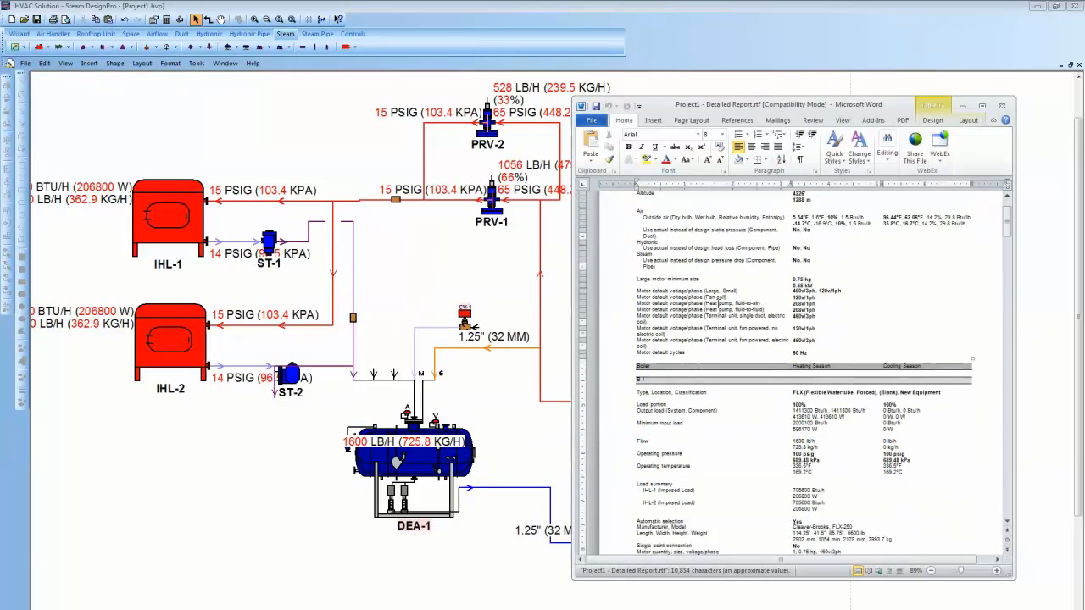
{"action": "scroll", "coordinate": [681, 324], "scroll_direction": "down", "scroll_amount": 1}
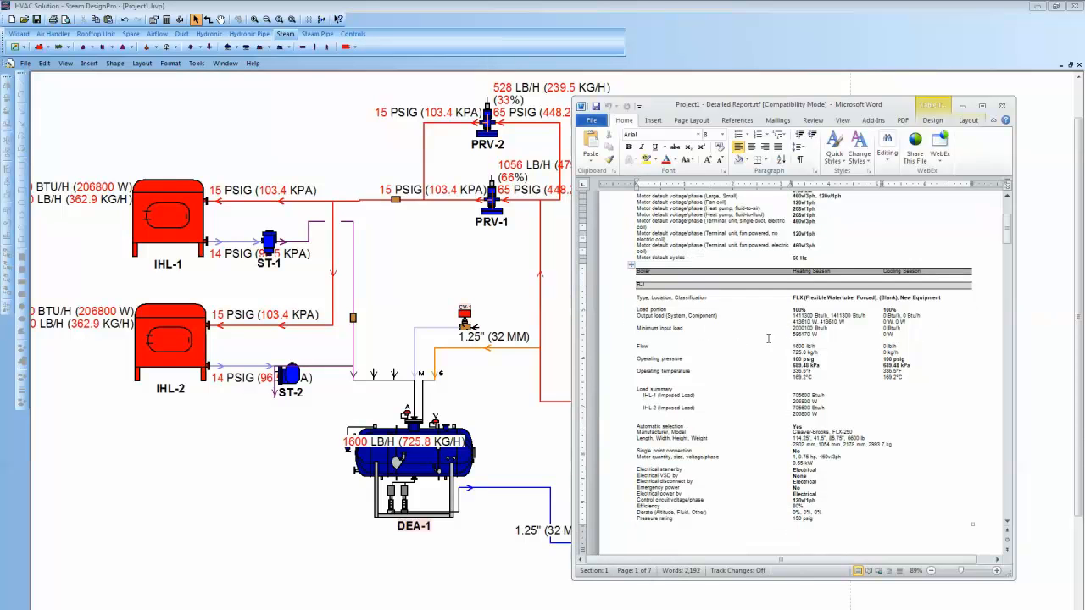
{"action": "scroll", "coordinate": [804, 354], "scroll_direction": "down", "scroll_amount": 3}
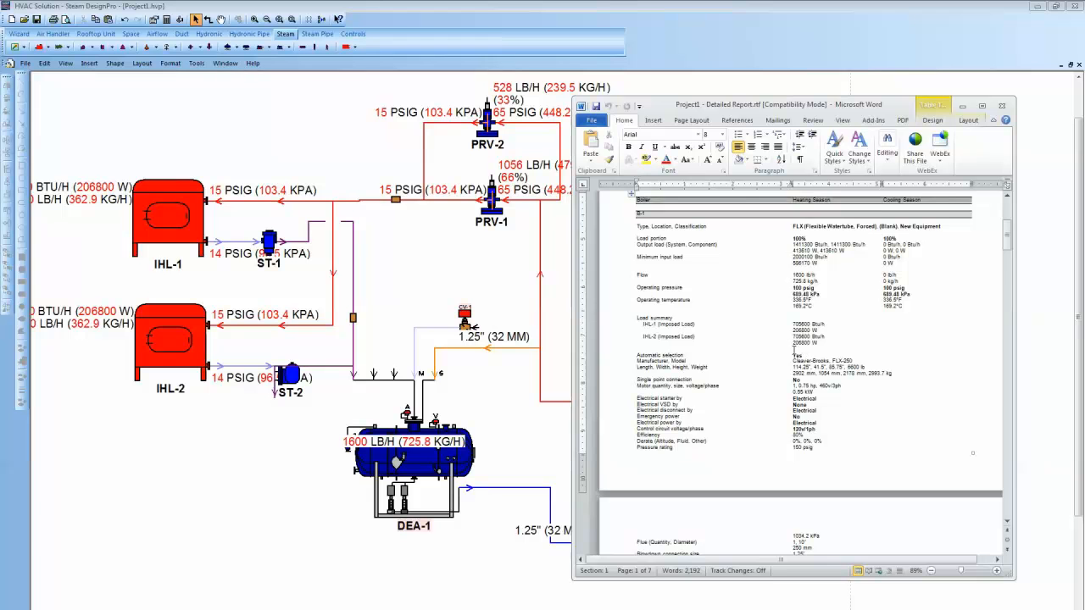
{"action": "scroll", "coordinate": [805, 354], "scroll_direction": "down", "scroll_amount": 7}
{"action": "scroll", "coordinate": [791, 394], "scroll_direction": "down", "scroll_amount": 12}
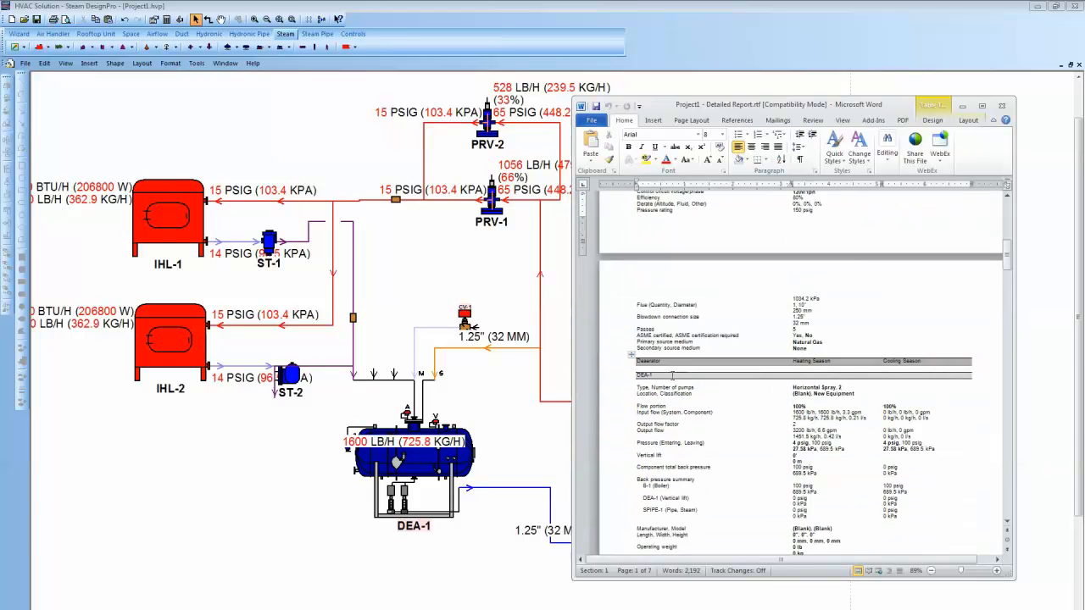
{"action": "scroll", "coordinate": [715, 344], "scroll_direction": "down", "scroll_amount": 7}
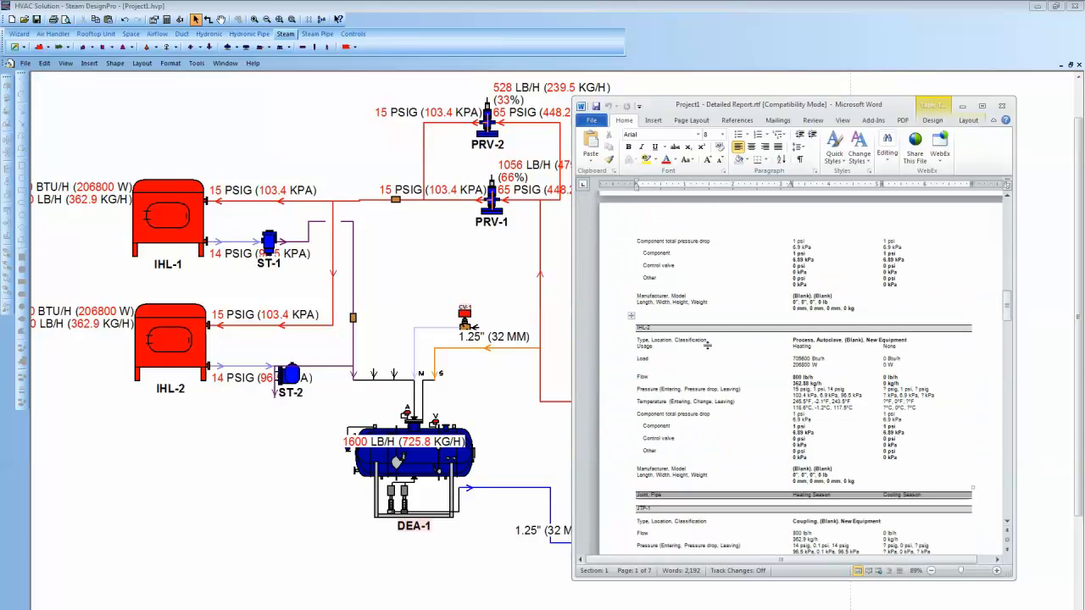
{"action": "scroll", "coordinate": [670, 360], "scroll_direction": "down", "scroll_amount": 3}
{"action": "scroll", "coordinate": [715, 342], "scroll_direction": "down", "scroll_amount": 8}
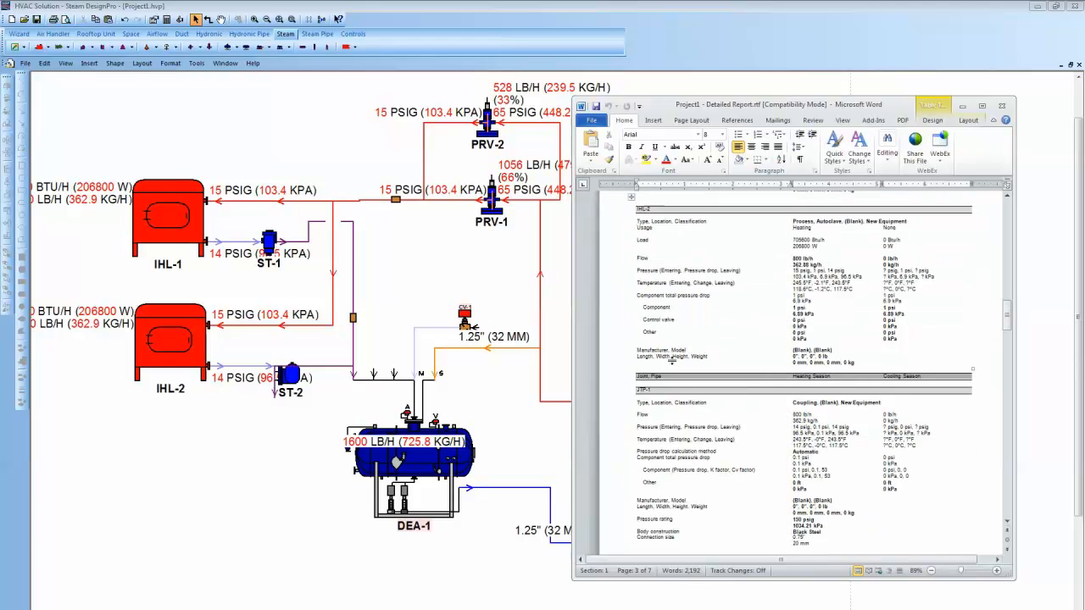
{"action": "scroll", "coordinate": [669, 288], "scroll_direction": "down", "scroll_amount": 16}
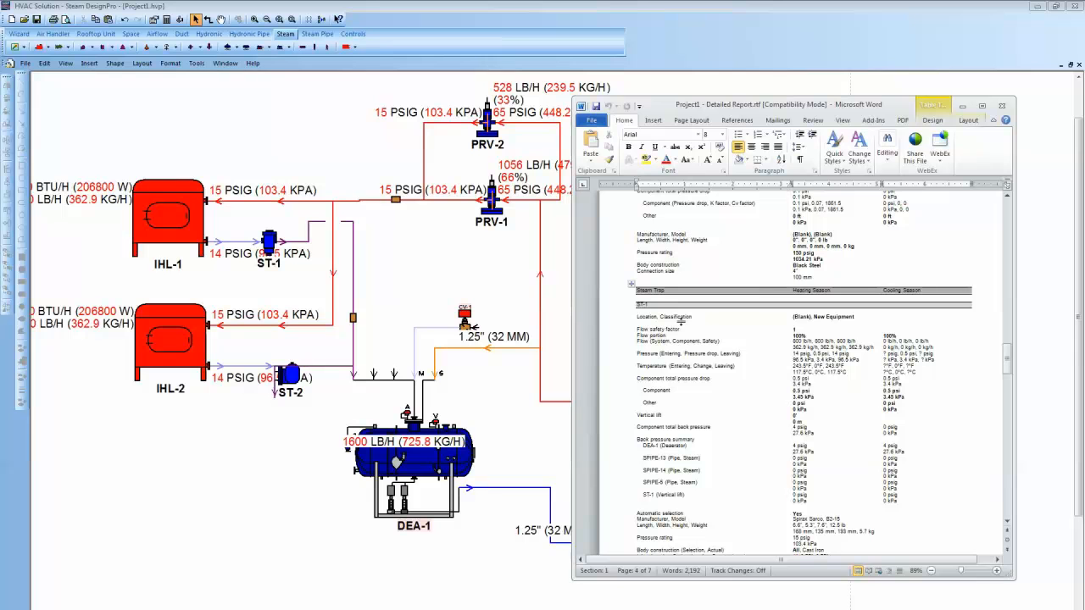
{"action": "left_click", "coordinate": [1005, 107]}
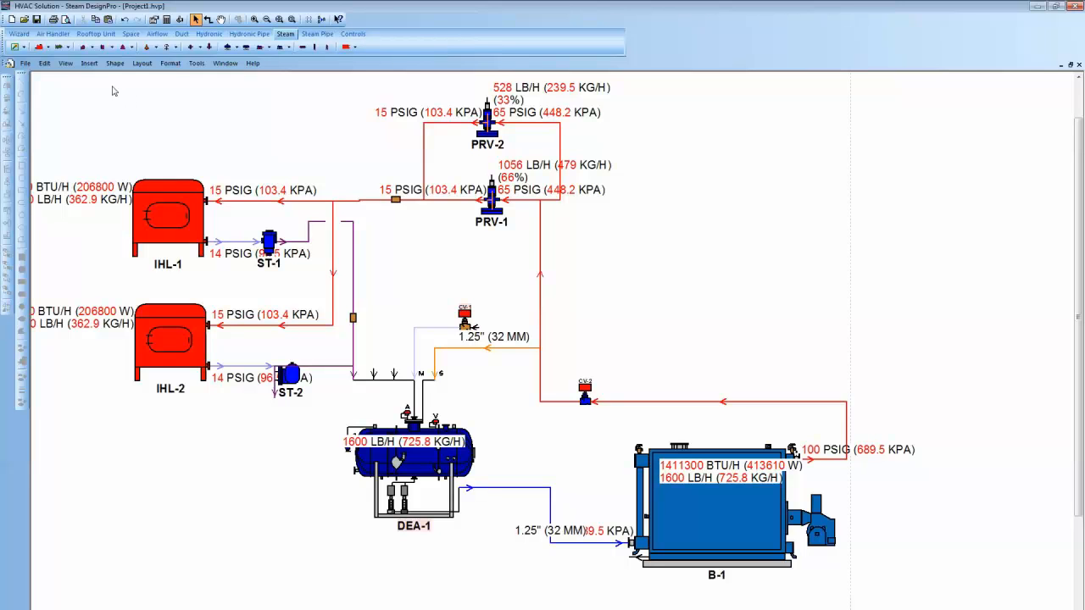
Open the coordination file Project1 - Related Documents Report.rtf in Word, view it and minimize its window.
{"action": "left_click", "coordinate": [25, 64]}
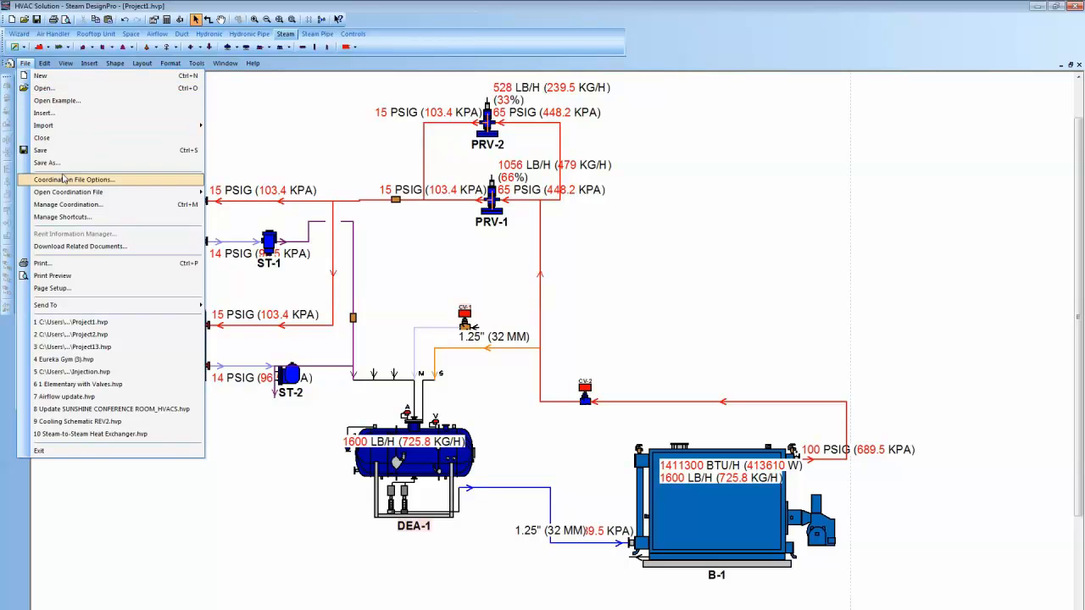
{"action": "mouse_move", "coordinate": [99, 193]}
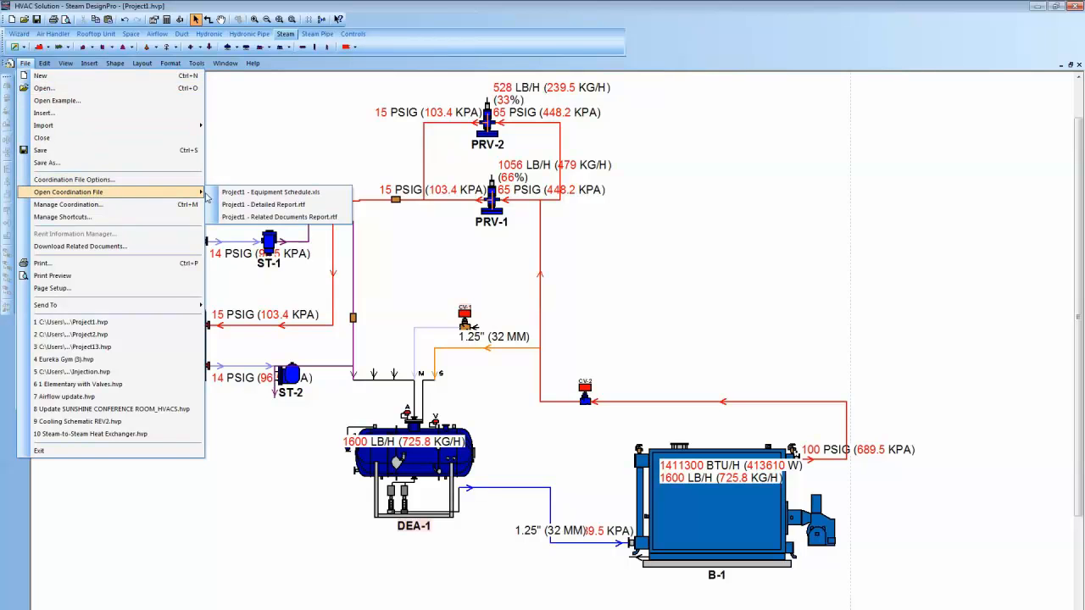
{"action": "left_click", "coordinate": [271, 217]}
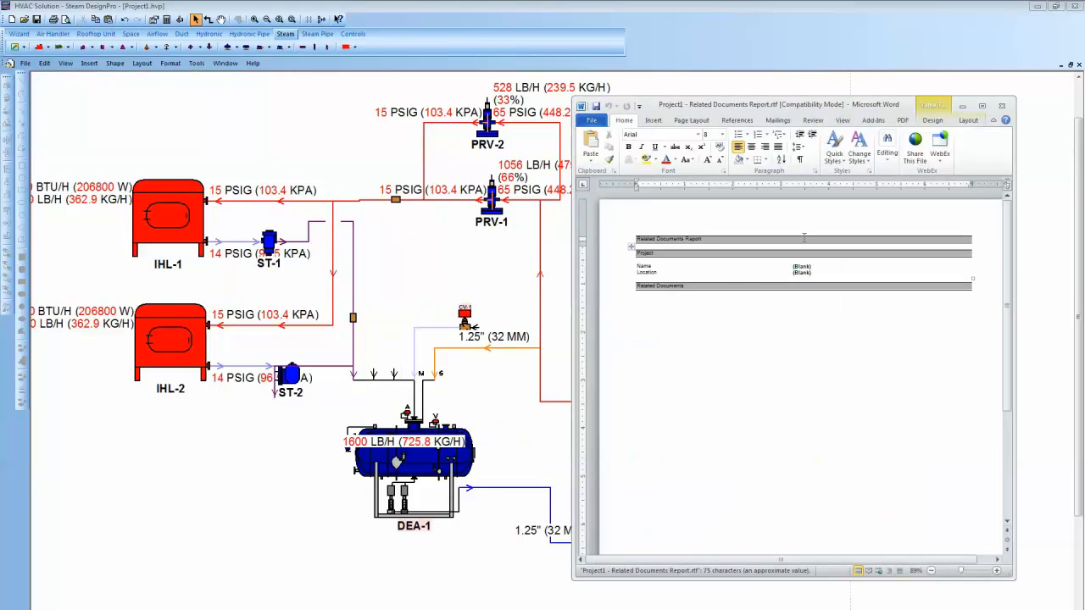
{"action": "left_click", "coordinate": [963, 107]}
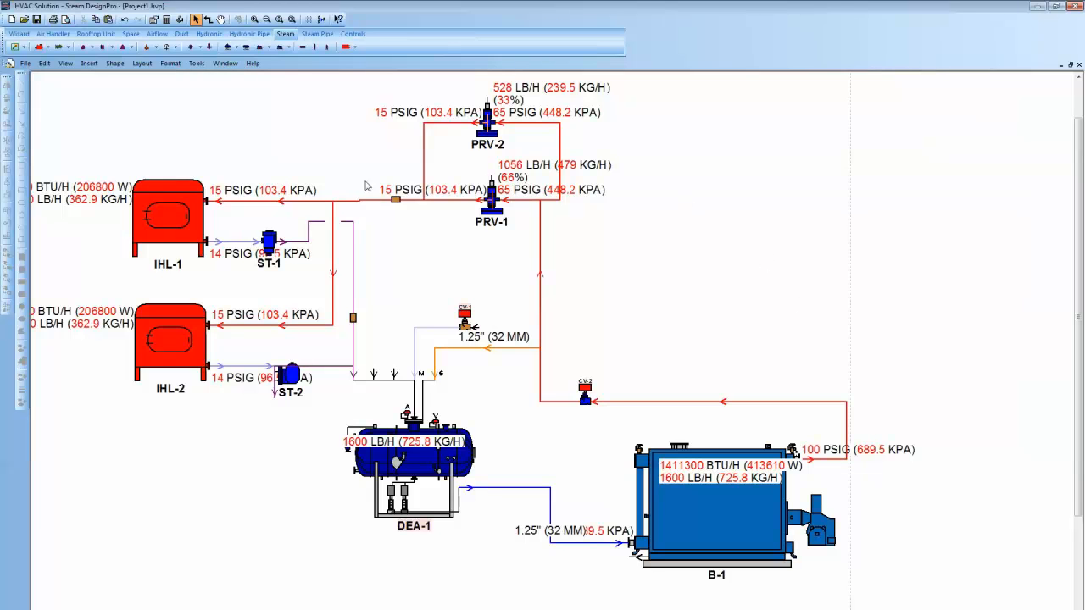
Start downloading related documents, choosing the document types CAD, 2D, Literature and Specification.
{"action": "left_click", "coordinate": [25, 64]}
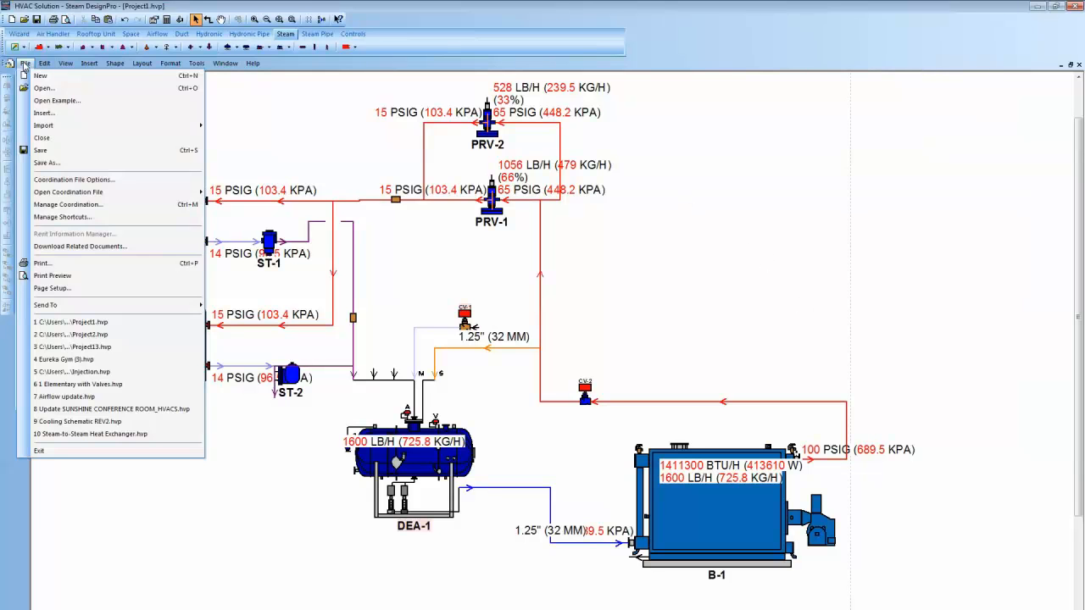
{"action": "left_click", "coordinate": [55, 246]}
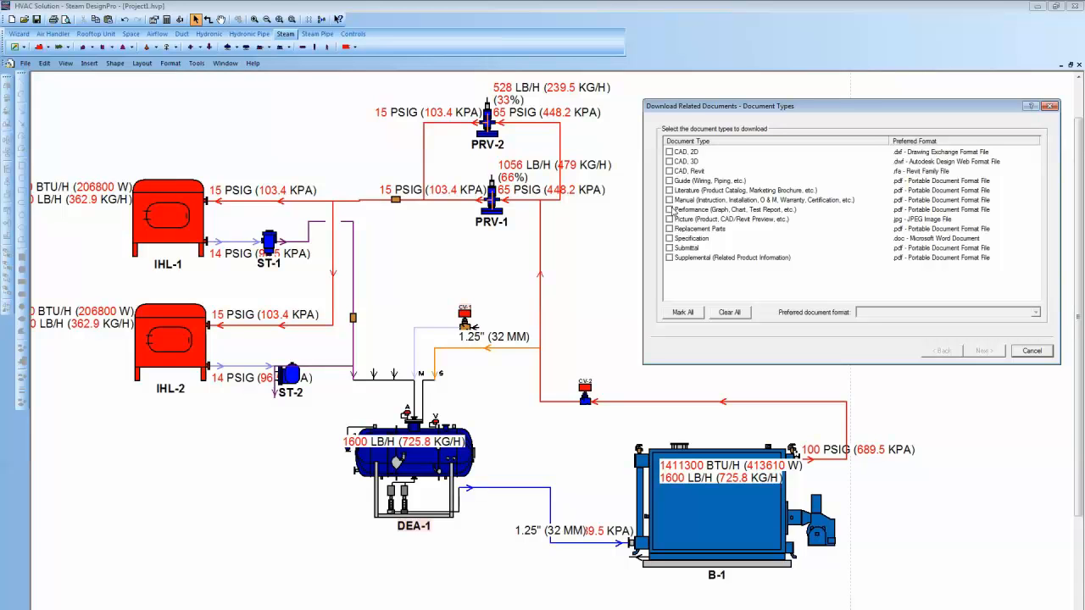
{"action": "left_click", "coordinate": [670, 151]}
{"action": "left_click", "coordinate": [670, 238]}
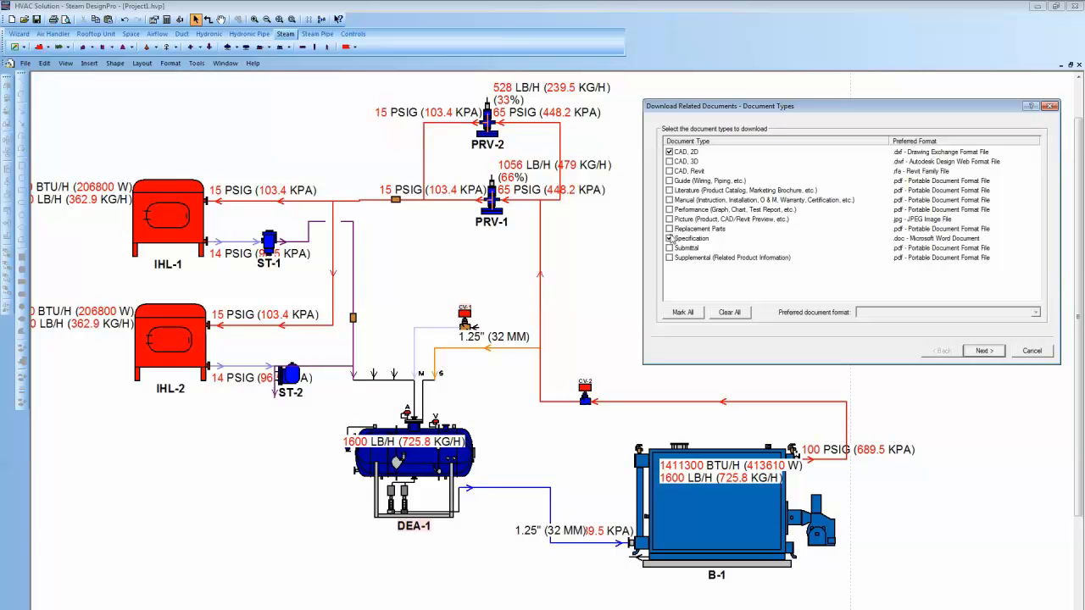
{"action": "left_click", "coordinate": [670, 191]}
{"action": "left_click", "coordinate": [982, 351]}
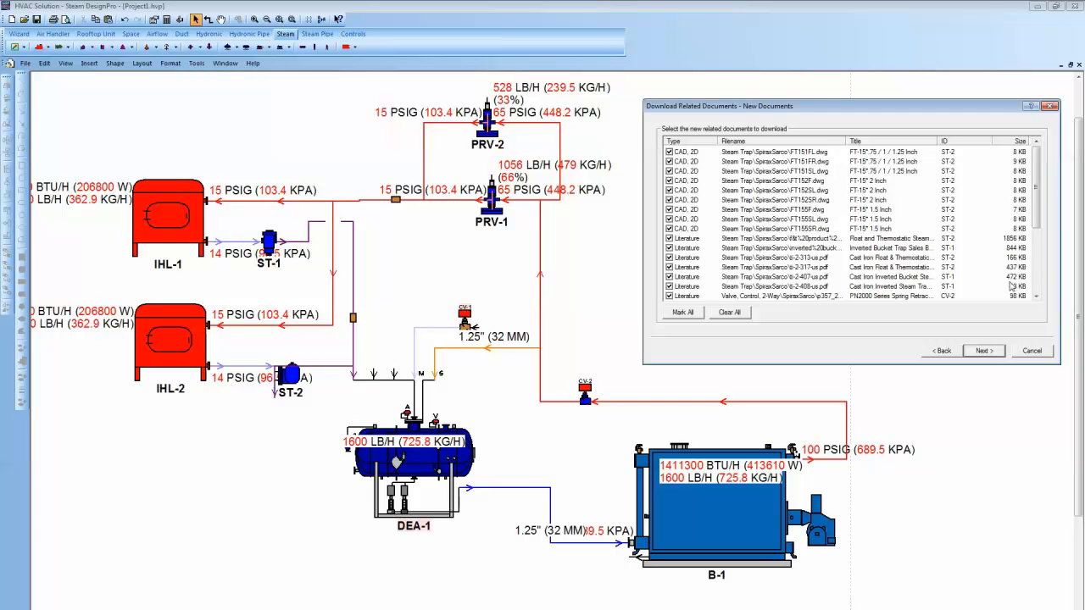
Download only the ST-2 drawing FT151FL.dwg and the first float and thermostatic steam trap literature file, and finish the download.
{"action": "mouse_move", "coordinate": [1036, 217]}
{"action": "left_mouse_down"}
{"action": "mouse_move", "coordinate": [1041, 293]}
{"action": "mouse_move", "coordinate": [1037, 206]}
{"action": "left_mouse_up"}
{"action": "left_click", "coordinate": [729, 312]}
{"action": "left_click", "coordinate": [670, 152]}
{"action": "left_click", "coordinate": [669, 239]}
{"action": "scroll", "coordinate": [679, 248], "scroll_direction": "down", "scroll_amount": 4}
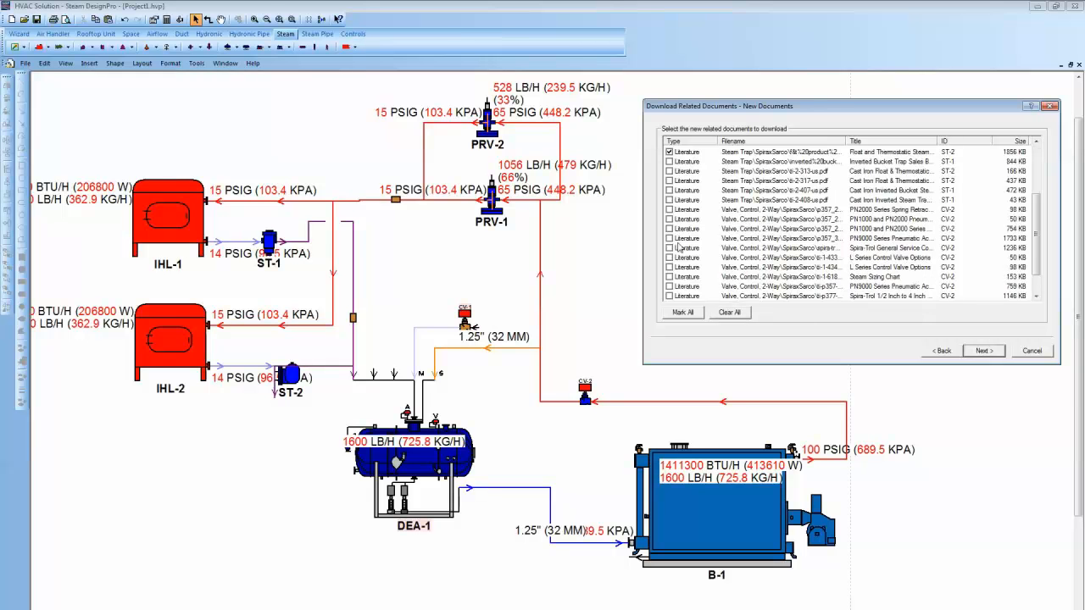
{"action": "scroll", "coordinate": [695, 255], "scroll_direction": "up", "scroll_amount": 4}
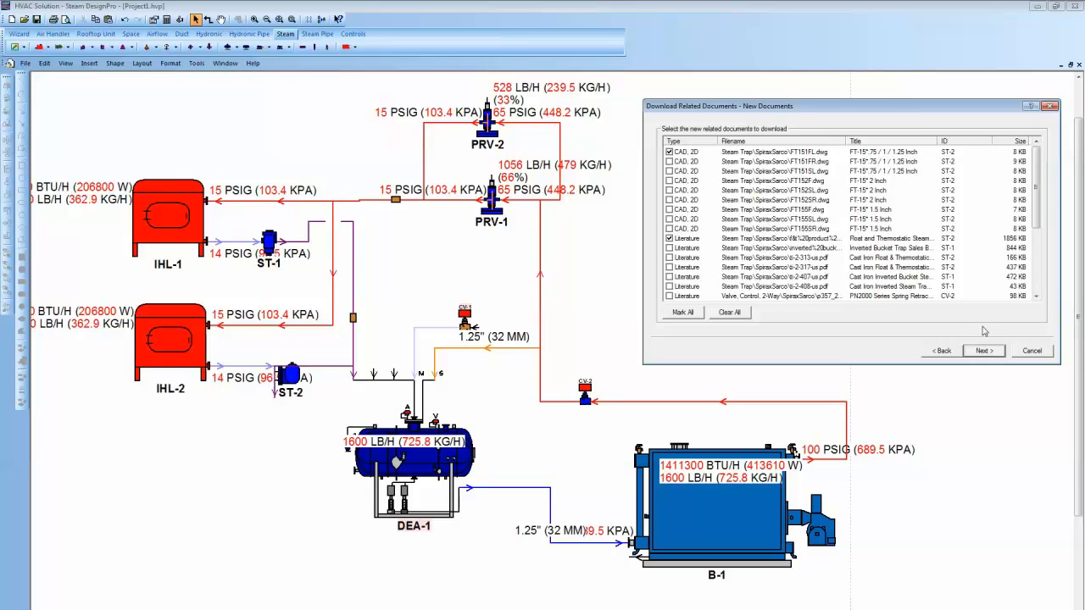
{"action": "left_click", "coordinate": [985, 351]}
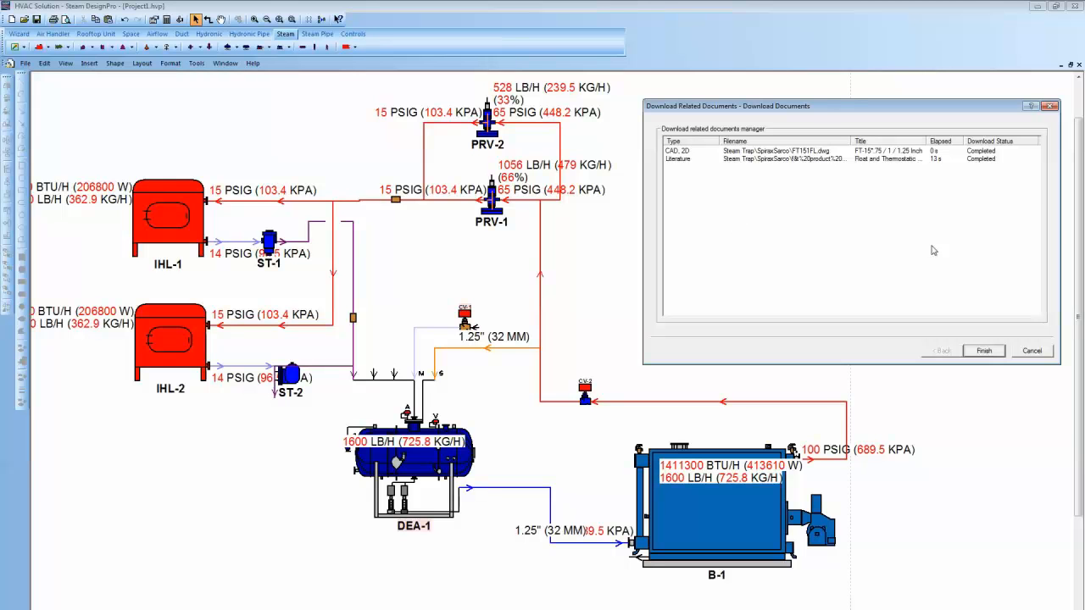
{"action": "left_click", "coordinate": [984, 351]}
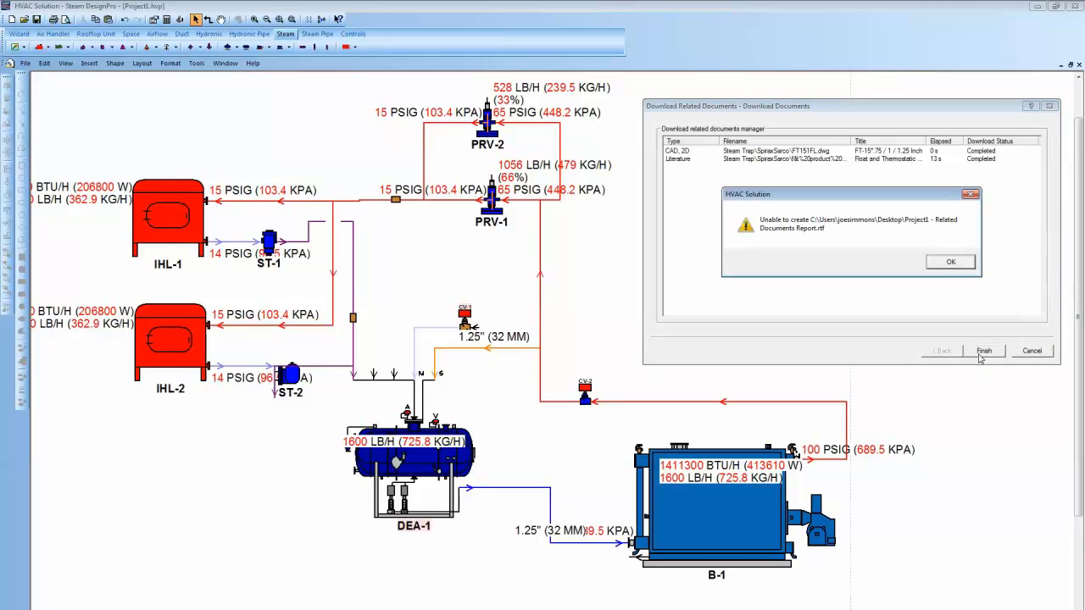
{"action": "left_click", "coordinate": [951, 276]}
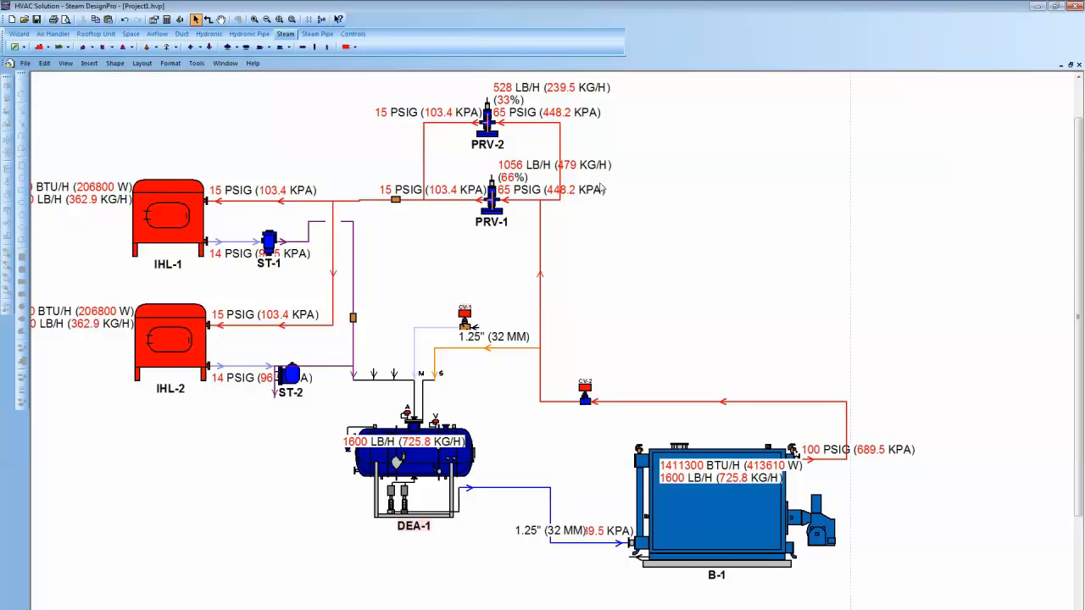
View the Related Documents properties of steam trap ST-1 and of steam trap ST-2.
{"action": "double_click", "coordinate": [268, 242]}
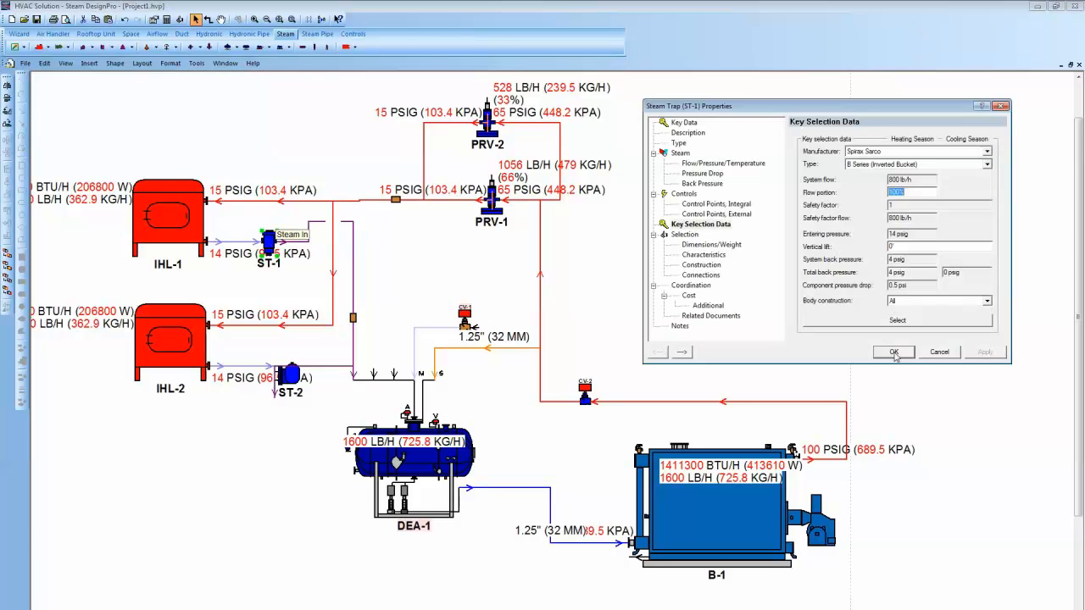
{"action": "left_click", "coordinate": [700, 315]}
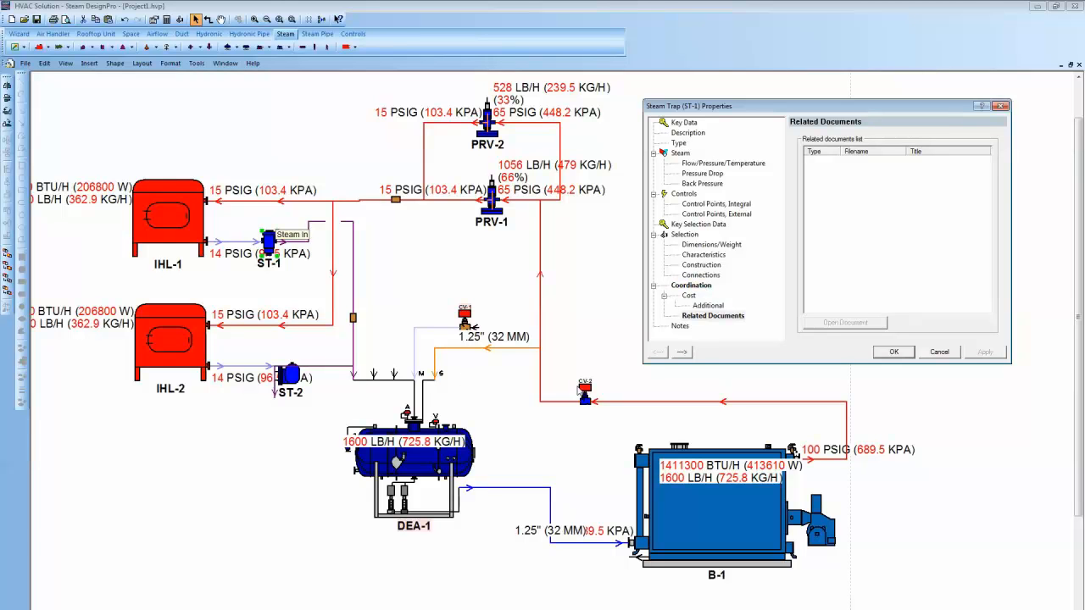
{"action": "left_click", "coordinate": [684, 352]}
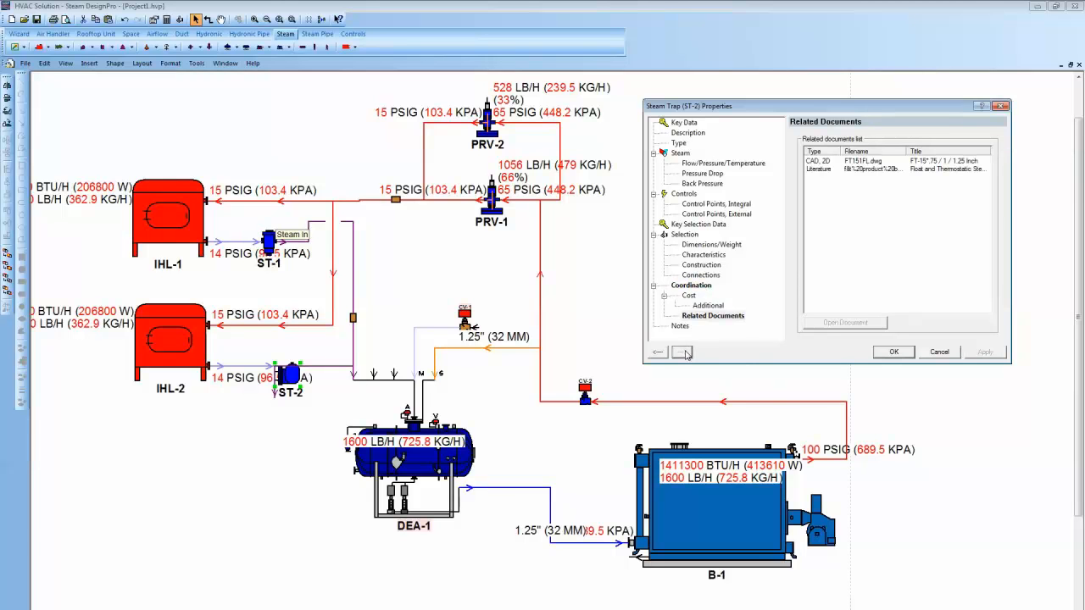
Open ST-2's literature PDF and look through it down to the FT and FTI model tables.
{"action": "double_click", "coordinate": [819, 169]}
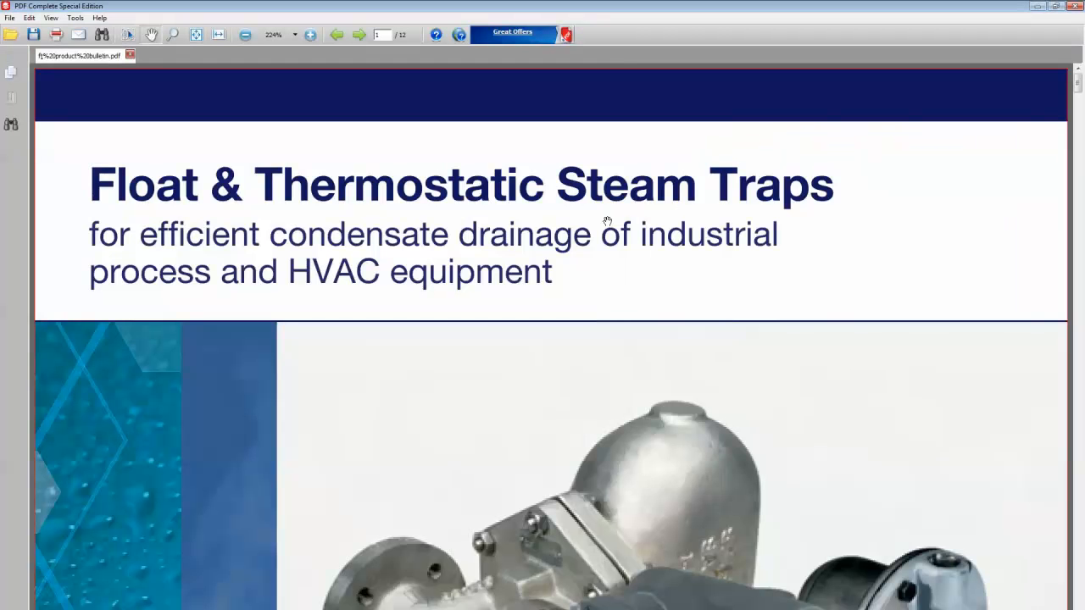
{"action": "scroll", "coordinate": [607, 221], "scroll_direction": "down", "scroll_amount": 15}
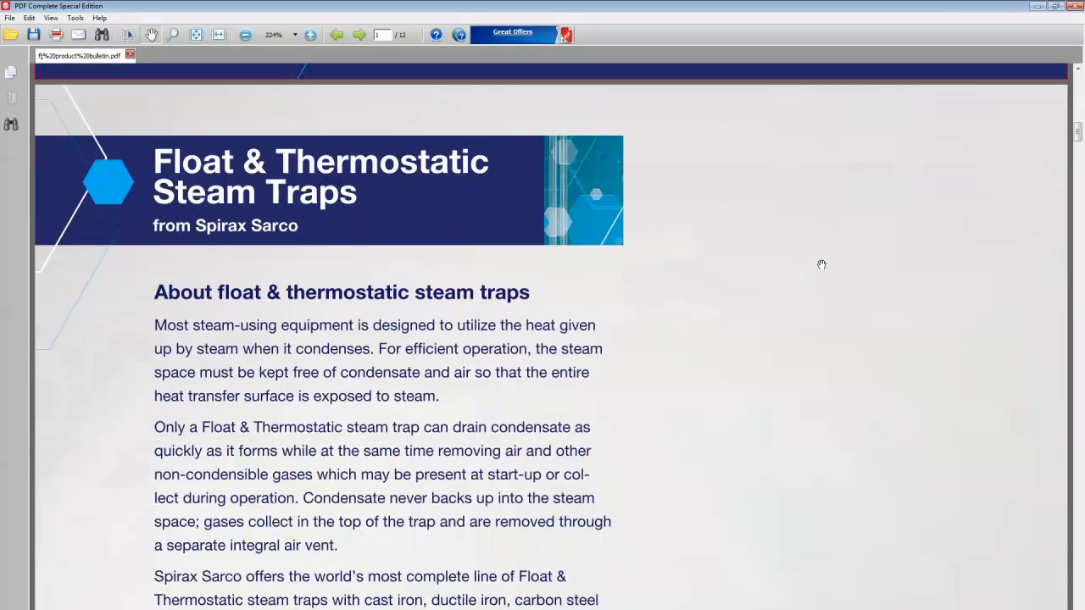
{"action": "scroll", "coordinate": [821, 264], "scroll_direction": "down", "scroll_amount": 10}
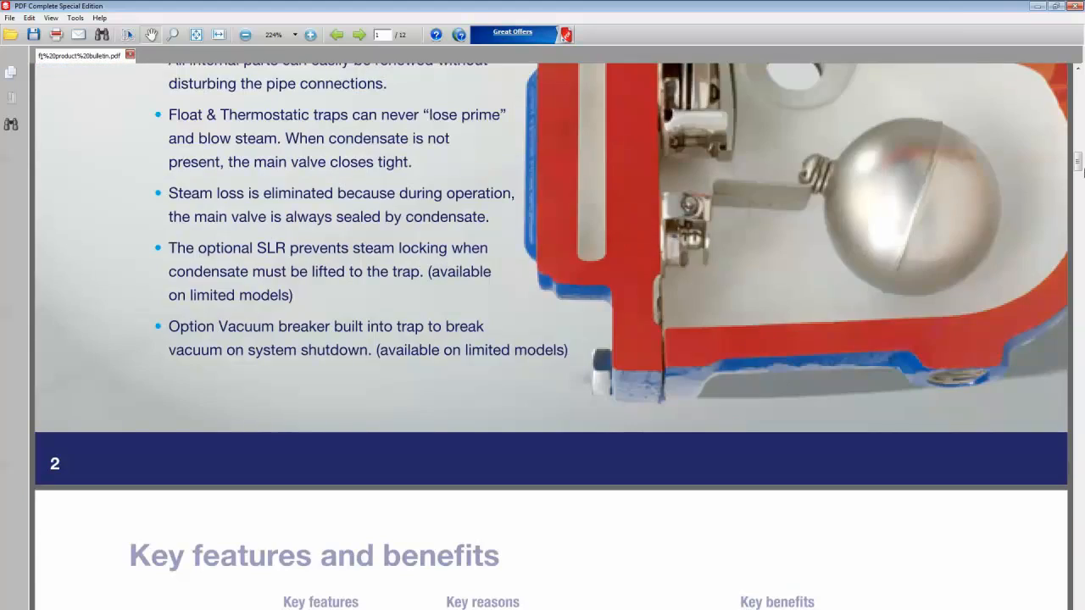
{"action": "left_click_drag", "start_coordinate": [1078, 167], "coordinate": [1079, 237]}
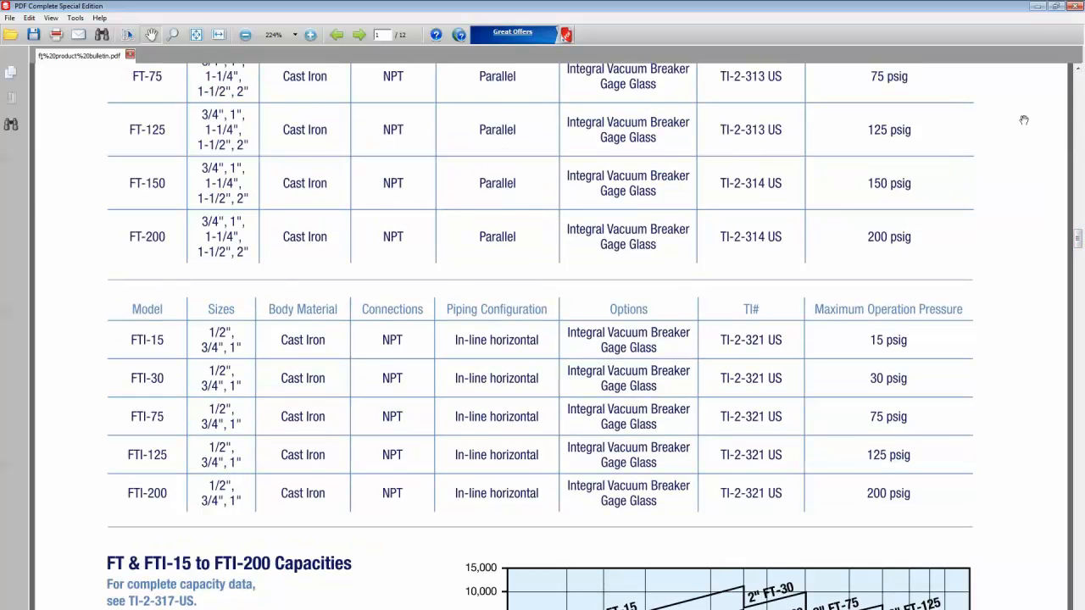
Leave the literature PDF and ST-2's properties, and view the Related Documents properties of pressure-reducing valve PRV-1.
{"action": "left_click", "coordinate": [1038, 6]}
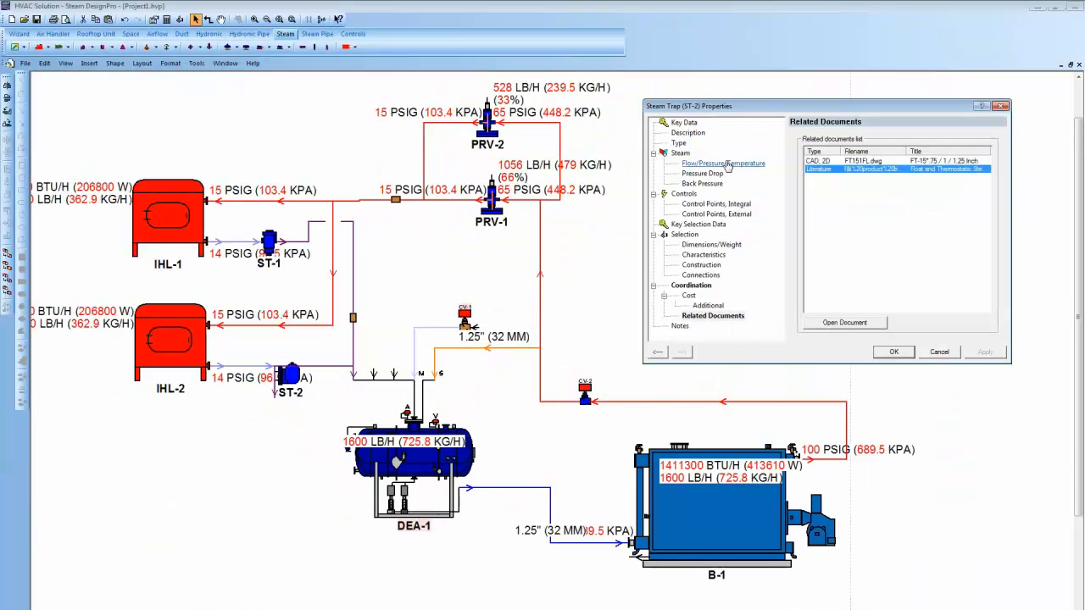
{"action": "left_click", "coordinate": [887, 353]}
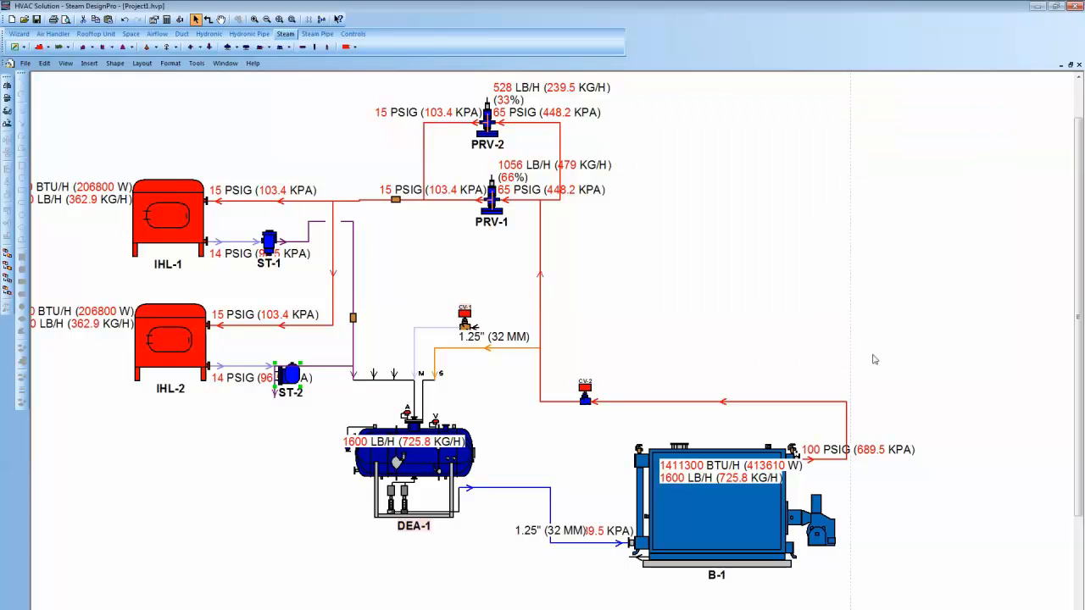
{"action": "double_click", "coordinate": [494, 219]}
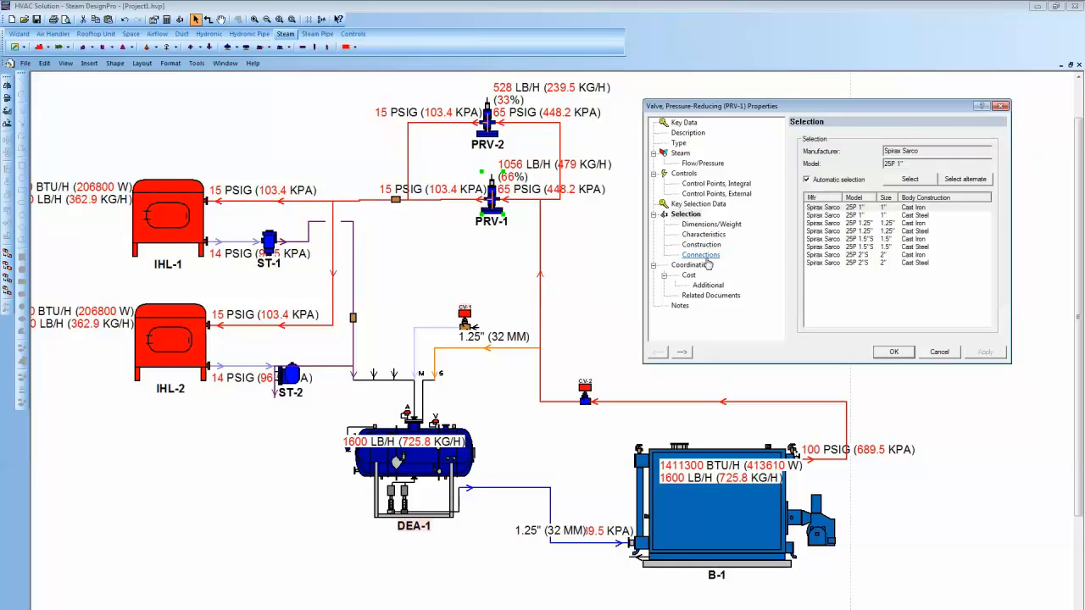
{"action": "left_click", "coordinate": [701, 297]}
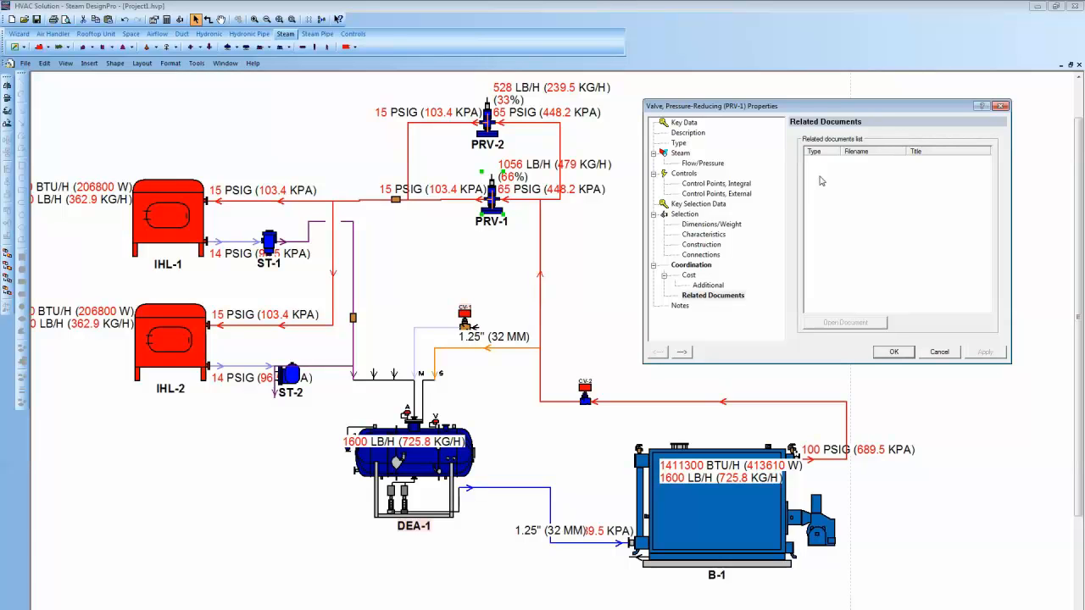
{"action": "left_click", "coordinate": [881, 355]}
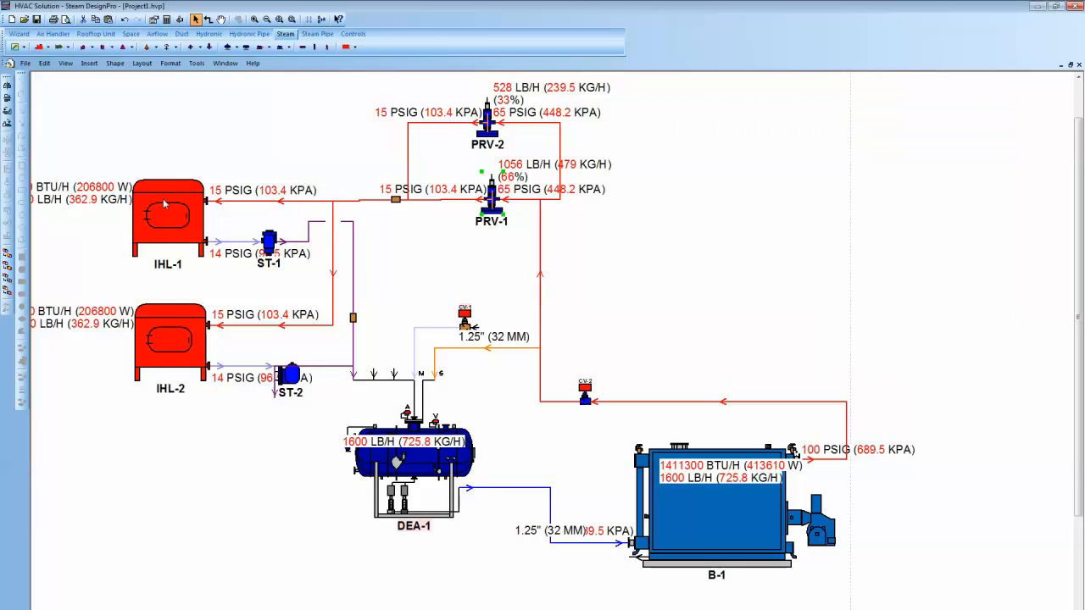
Set the component flow of imposed loads IHL-1 and IHL-2 to 1800 lb/h, and reselect the equipment without running the Project Examiner.
{"action": "left_click_drag", "start_coordinate": [140, 126], "coordinate": [162, 333]}
{"action": "double_click", "coordinate": [158, 329]}
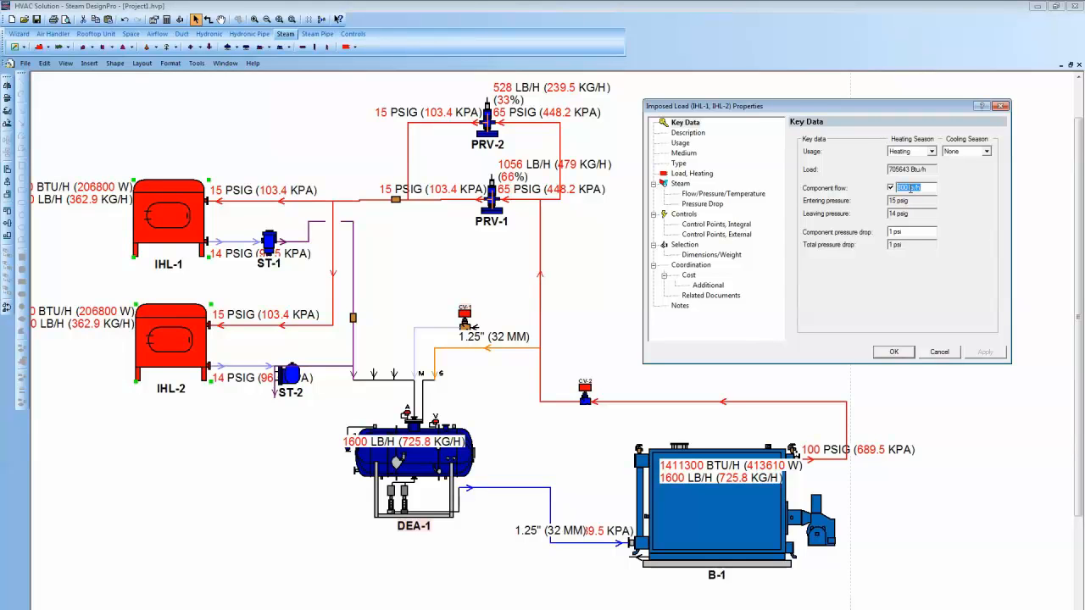
{"action": "left_click", "coordinate": [901, 188]}
{"action": "type", "text": "1"}
{"action": "left_click", "coordinate": [886, 354]}
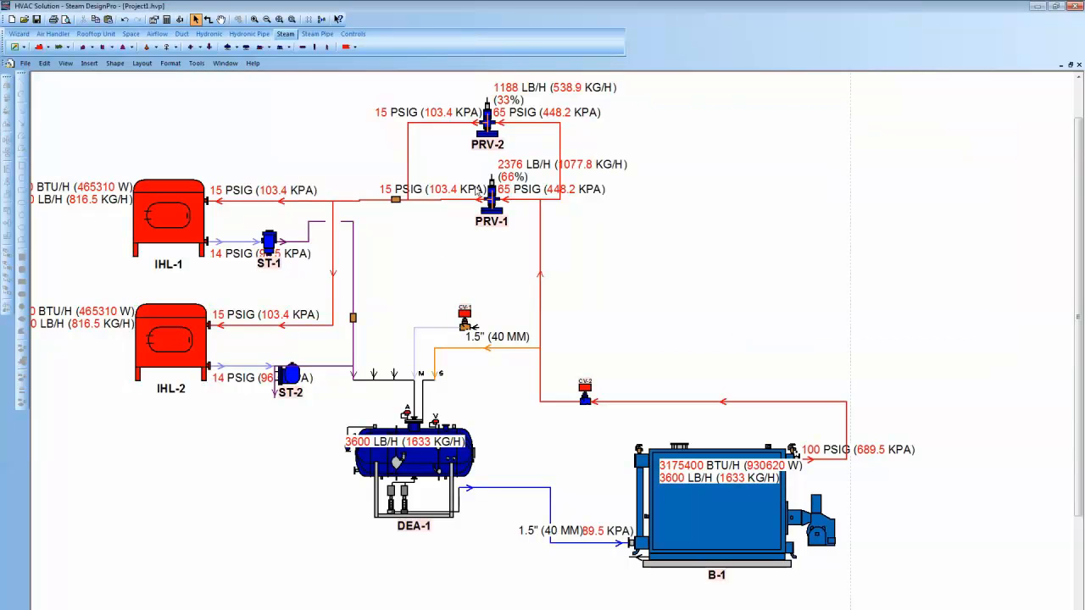
{"action": "left_click", "coordinate": [179, 19]}
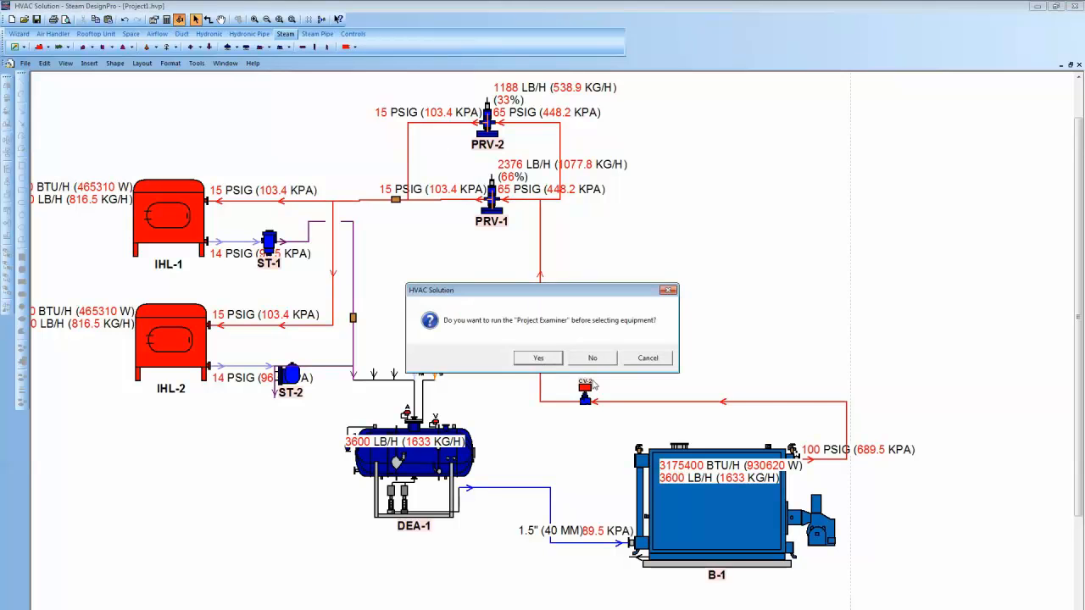
{"action": "left_click", "coordinate": [593, 357]}
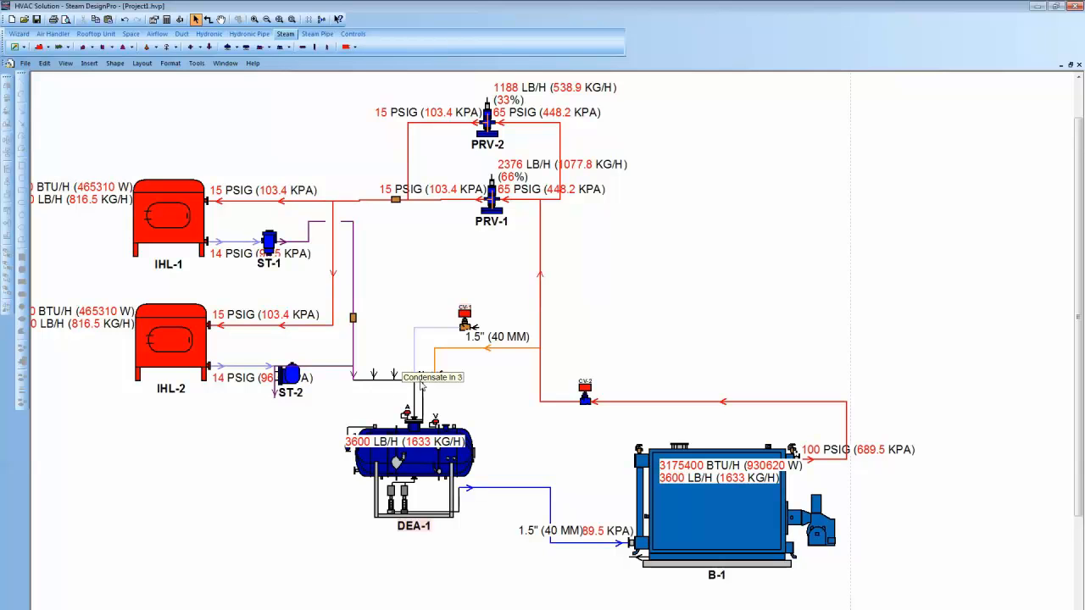
Turn off the use of both units of measure in the project's coordination file options.
{"action": "scroll", "coordinate": [425, 406], "scroll_direction": "down", "scroll_amount": 1}
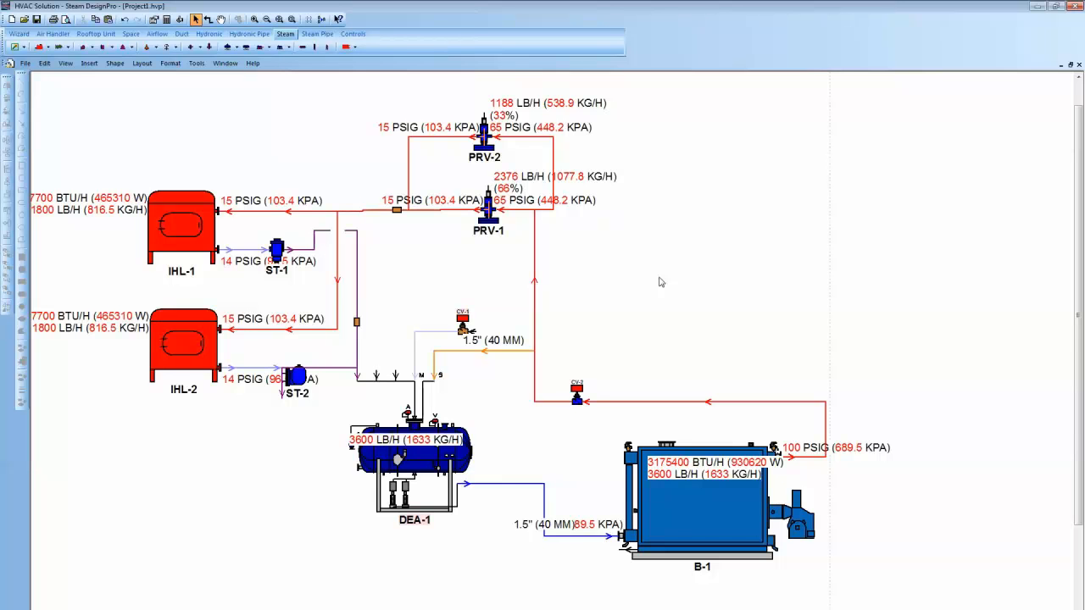
{"action": "double_click", "coordinate": [145, 145]}
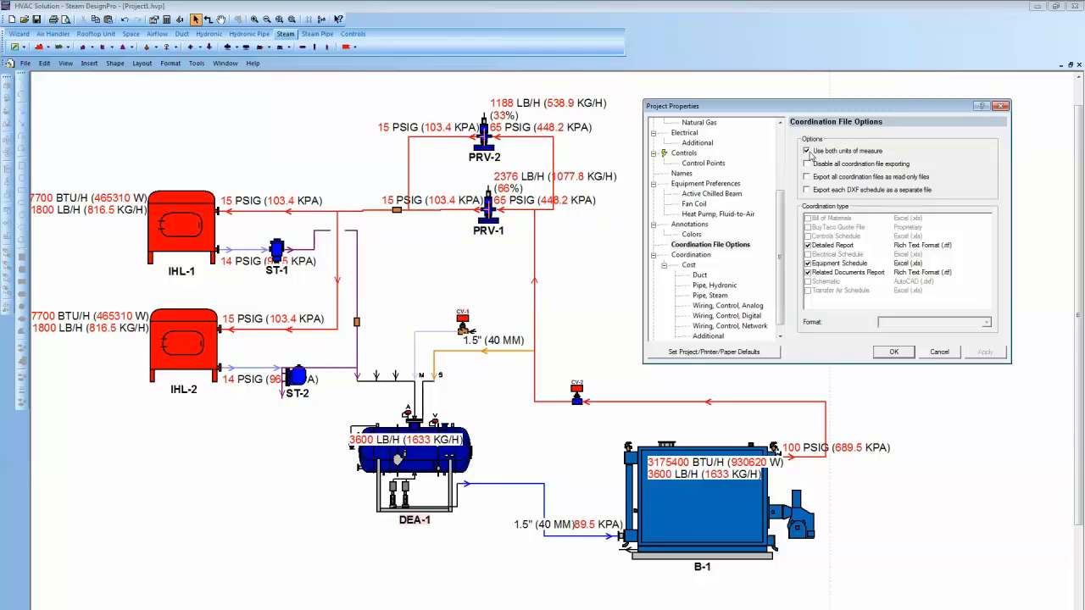
{"action": "left_click", "coordinate": [885, 357]}
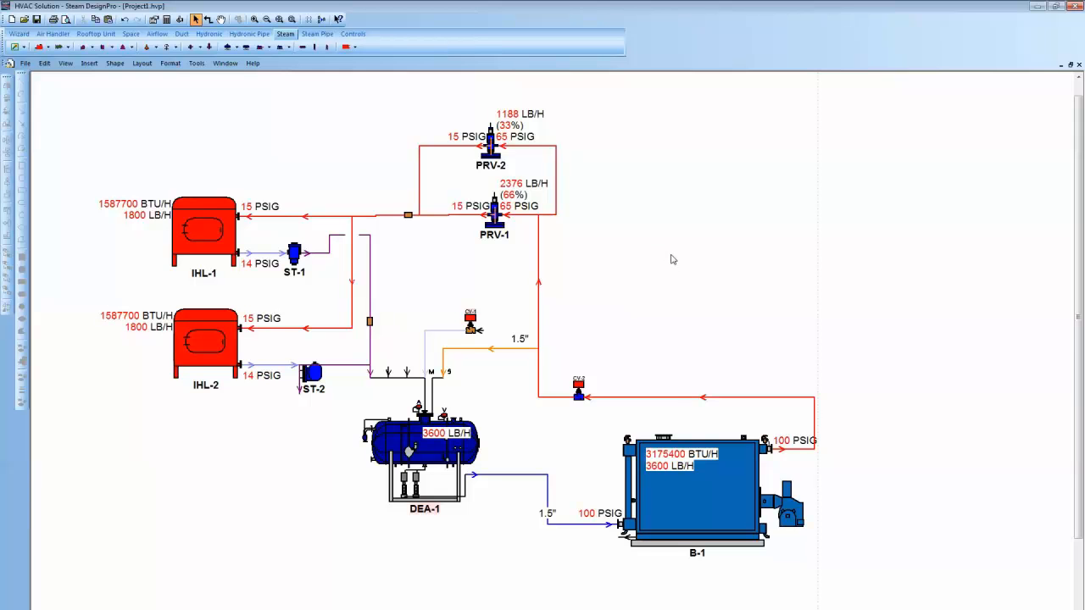
Add the text annotation "Steam Schematic" in red Arial Bold, size 20, below deaerator DEA-1.
{"action": "right_click", "coordinate": [670, 256]}
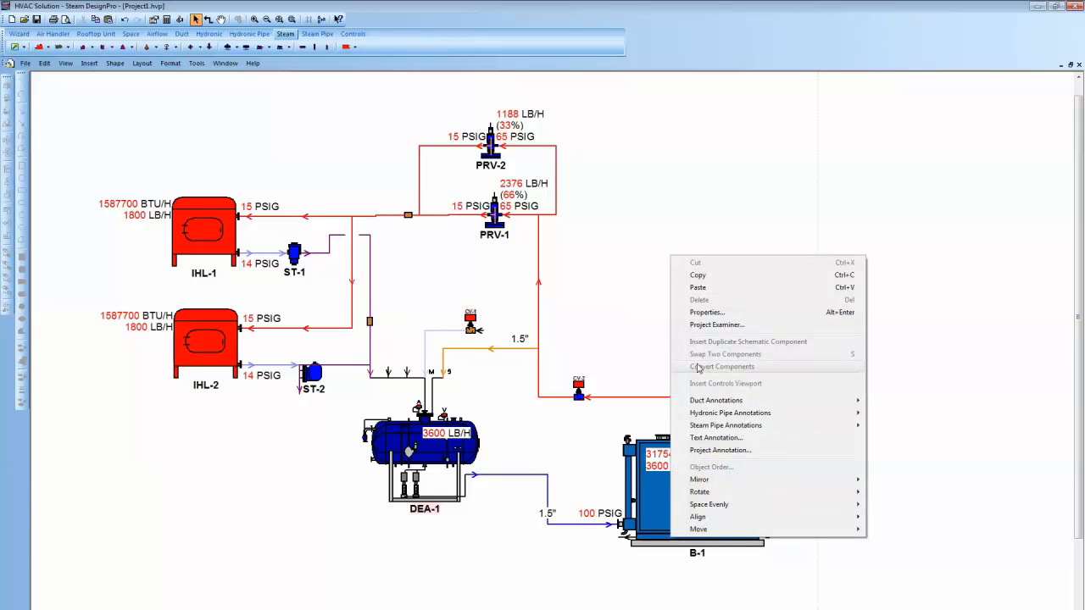
{"action": "left_click", "coordinate": [716, 438]}
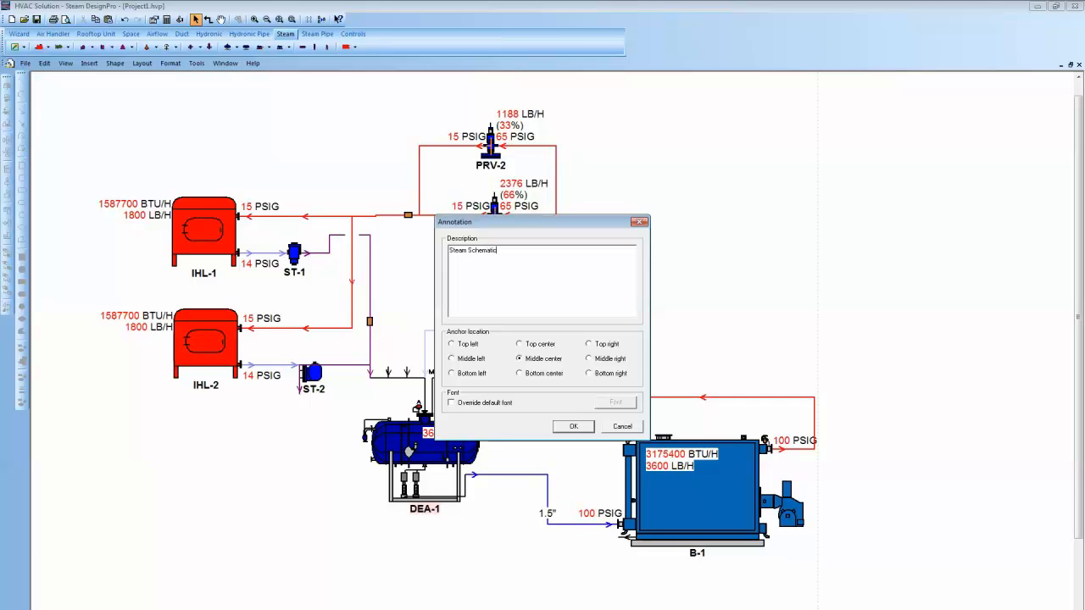
{"action": "left_click", "coordinate": [451, 403]}
{"action": "left_click", "coordinate": [614, 403]}
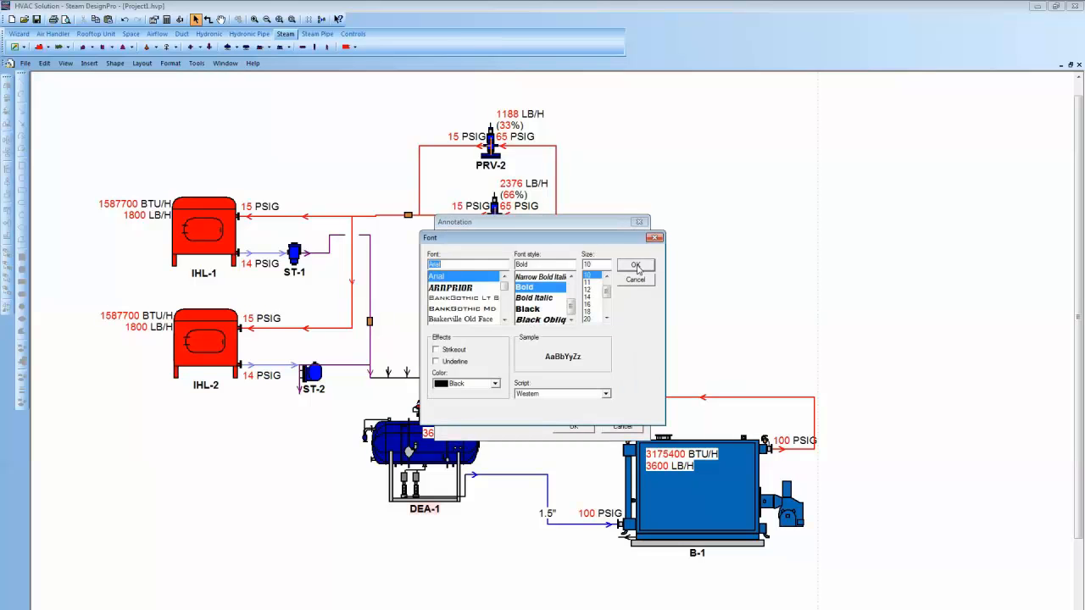
{"action": "left_click", "coordinate": [588, 318]}
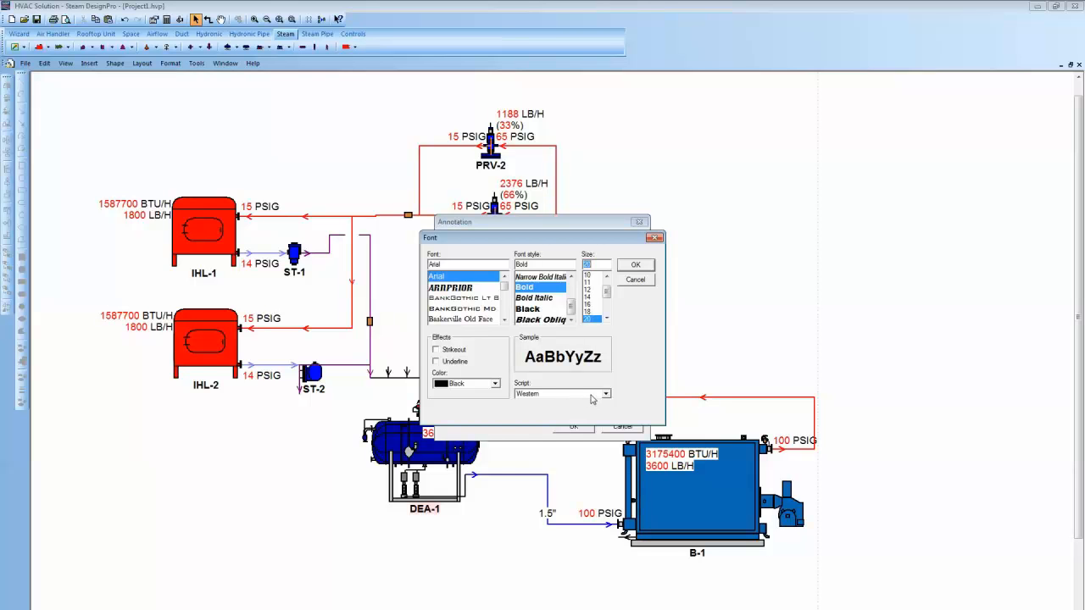
{"action": "left_click", "coordinate": [495, 384]}
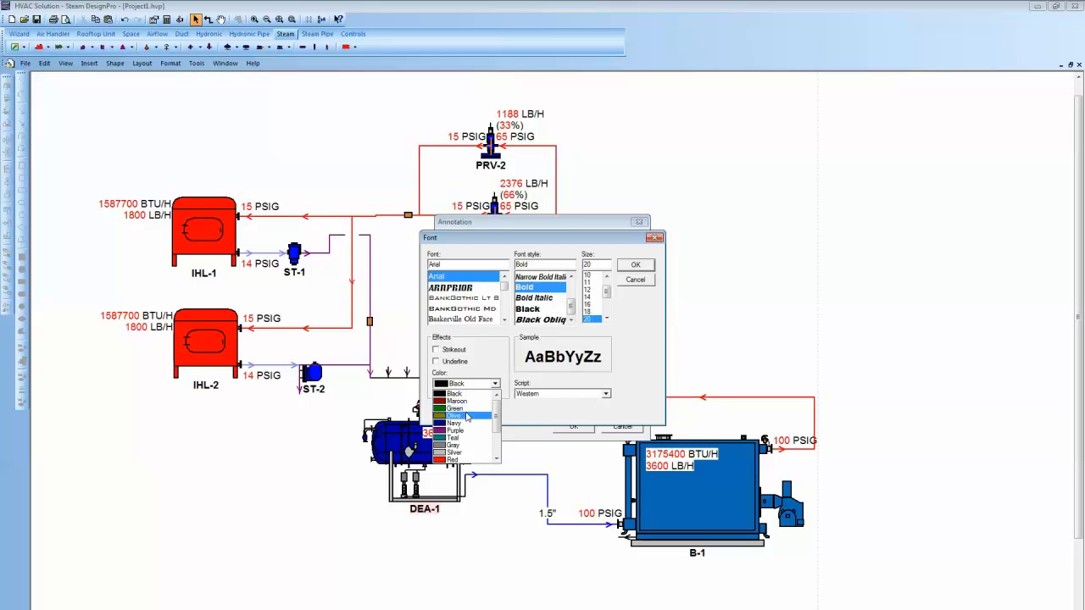
{"action": "left_click", "coordinate": [458, 459]}
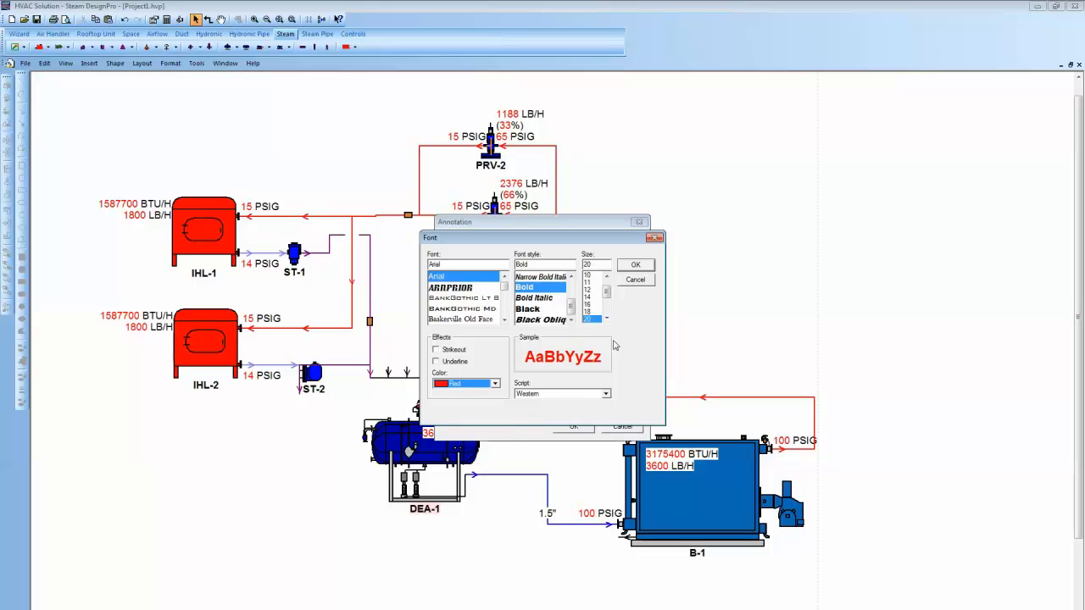
{"action": "left_click", "coordinate": [637, 268]}
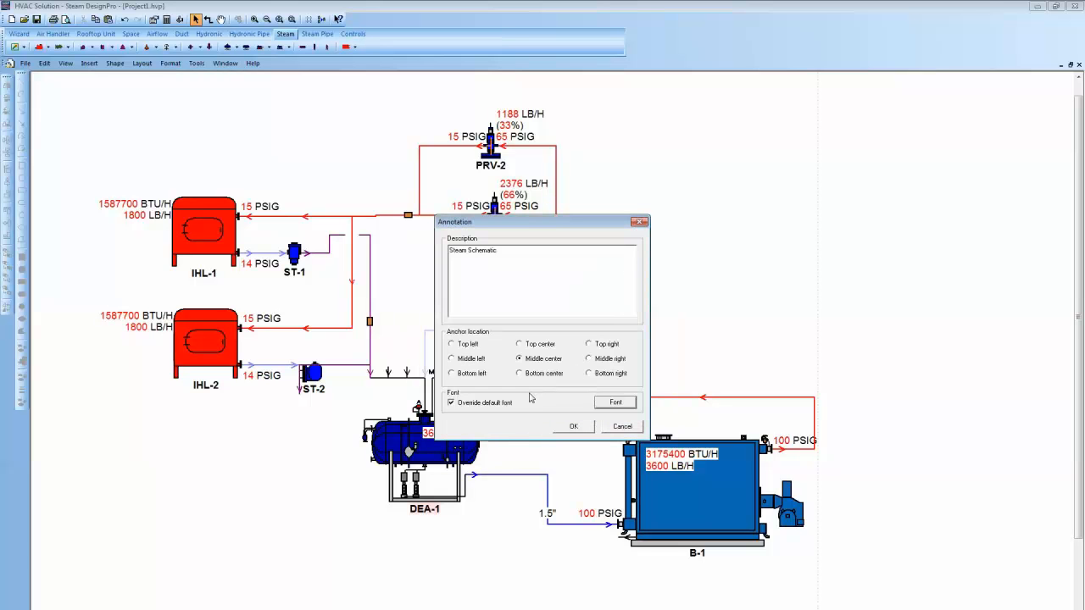
{"action": "left_click", "coordinate": [573, 426]}
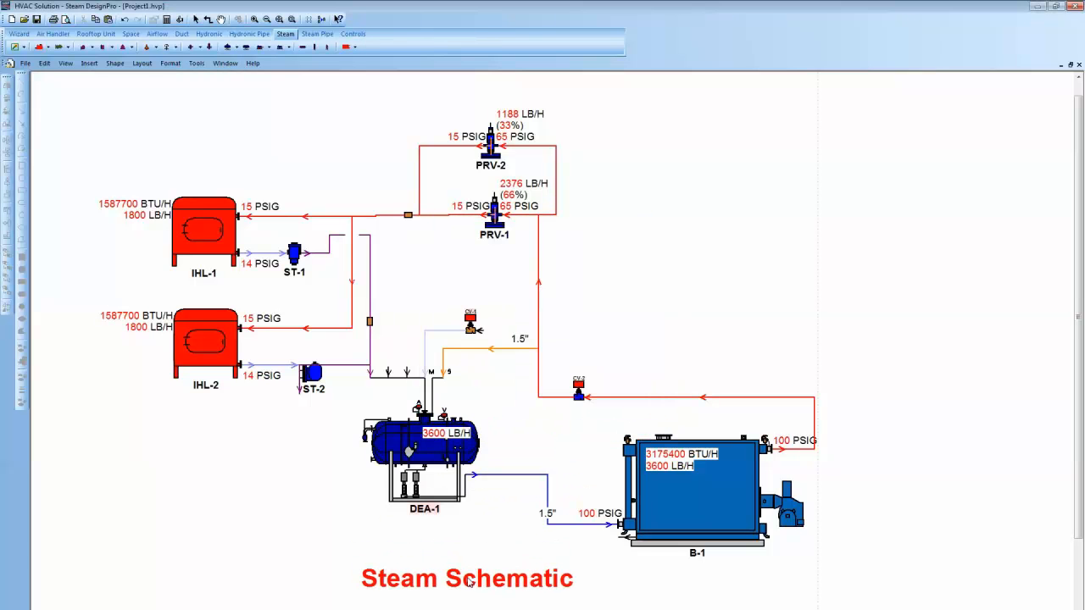
{"action": "left_click", "coordinate": [470, 583]}
View the Key Data properties of the vertical steam supply pipe leading up to PRV-1.
{"action": "scroll", "coordinate": [588, 397], "scroll_direction": "down", "scroll_amount": 4}
{"action": "mouse_move", "coordinate": [603, 342]}
{"action": "left_mouse_down"}
{"action": "mouse_move", "coordinate": [602, 266]}
{"action": "mouse_move", "coordinate": [576, 280]}
{"action": "left_mouse_up"}
{"action": "scroll", "coordinate": [594, 273], "scroll_direction": "up", "scroll_amount": 1}
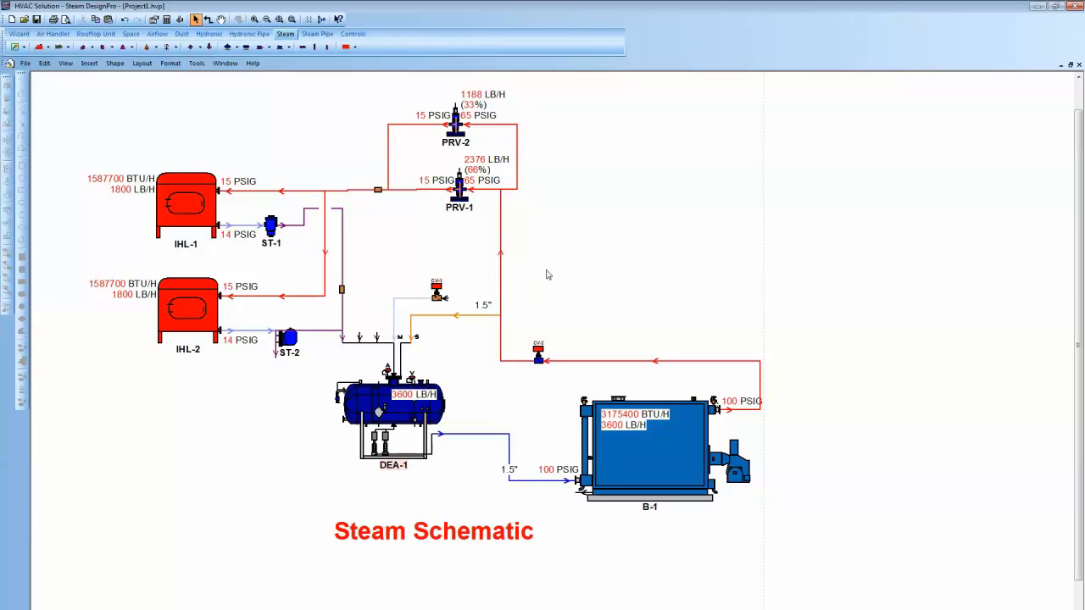
{"action": "double_click", "coordinate": [501, 256]}
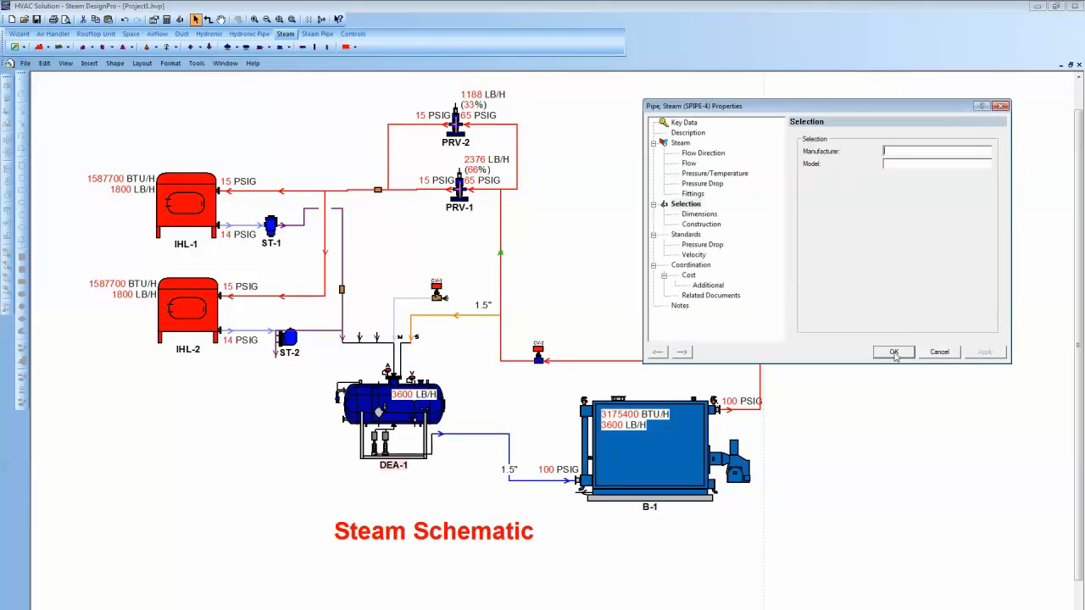
{"action": "left_click", "coordinate": [684, 123]}
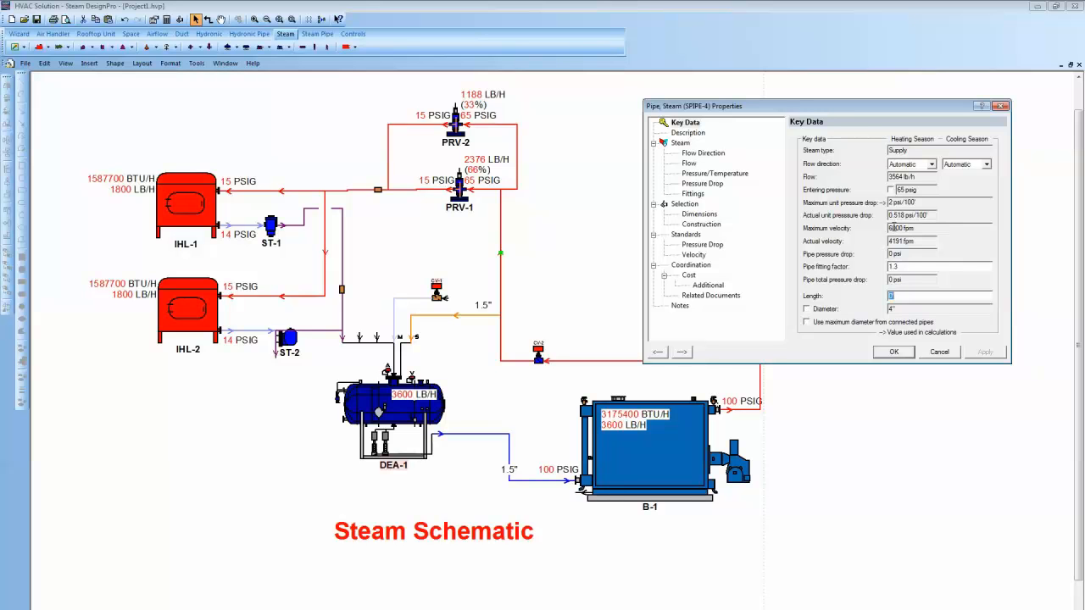
{"action": "left_click", "coordinate": [892, 352]}
Annotate the steam pipes across the whole schematic with their diameters.
{"action": "left_click_drag", "start_coordinate": [186, 95], "coordinate": [797, 502]}
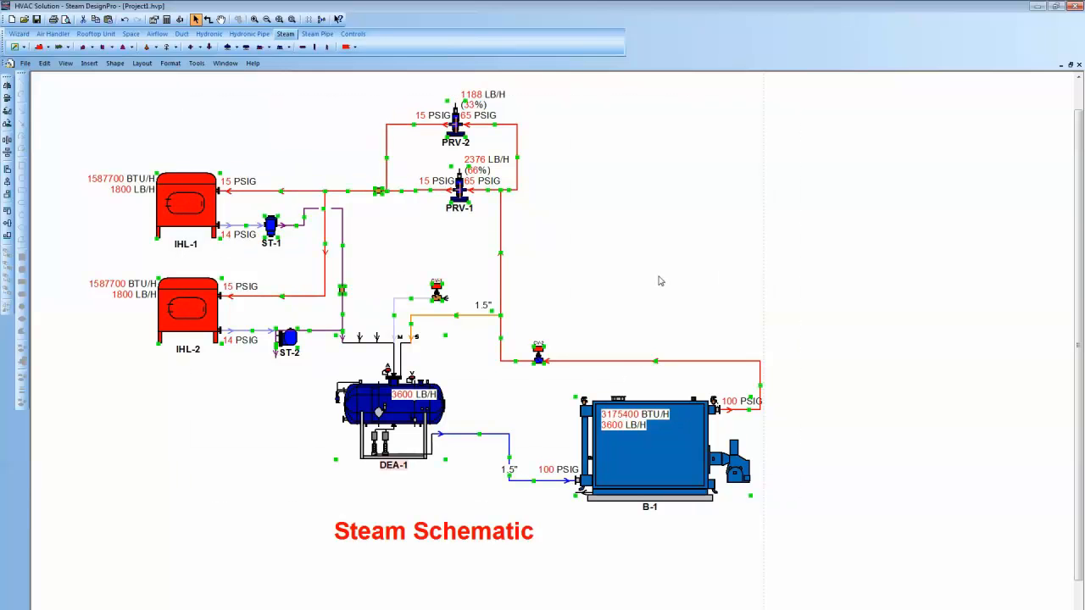
{"action": "right_click", "coordinate": [659, 278]}
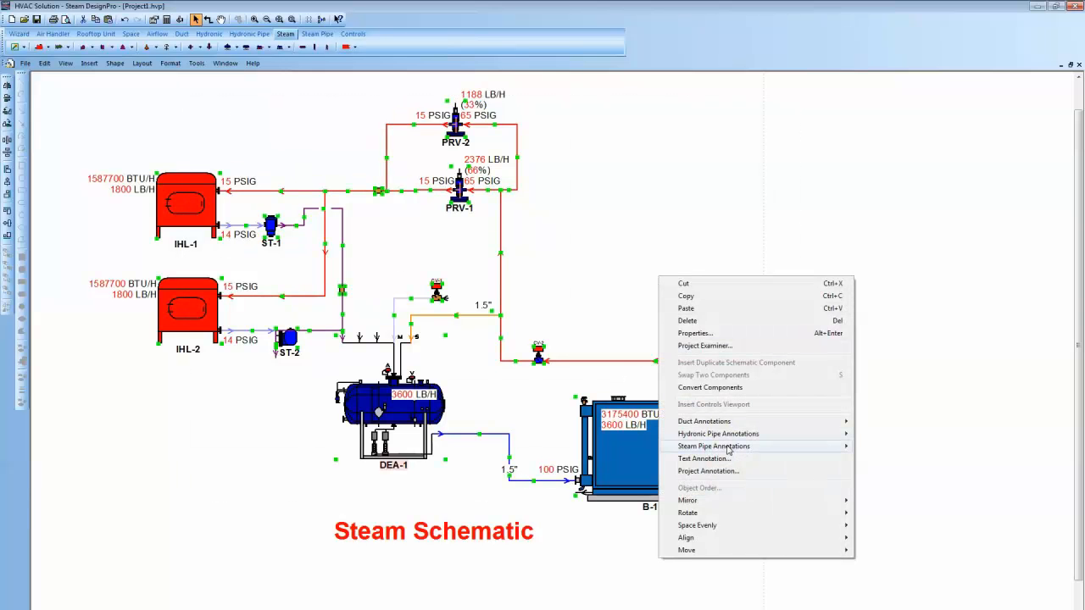
{"action": "mouse_move", "coordinate": [734, 449]}
{"action": "left_click", "coordinate": [885, 446]}
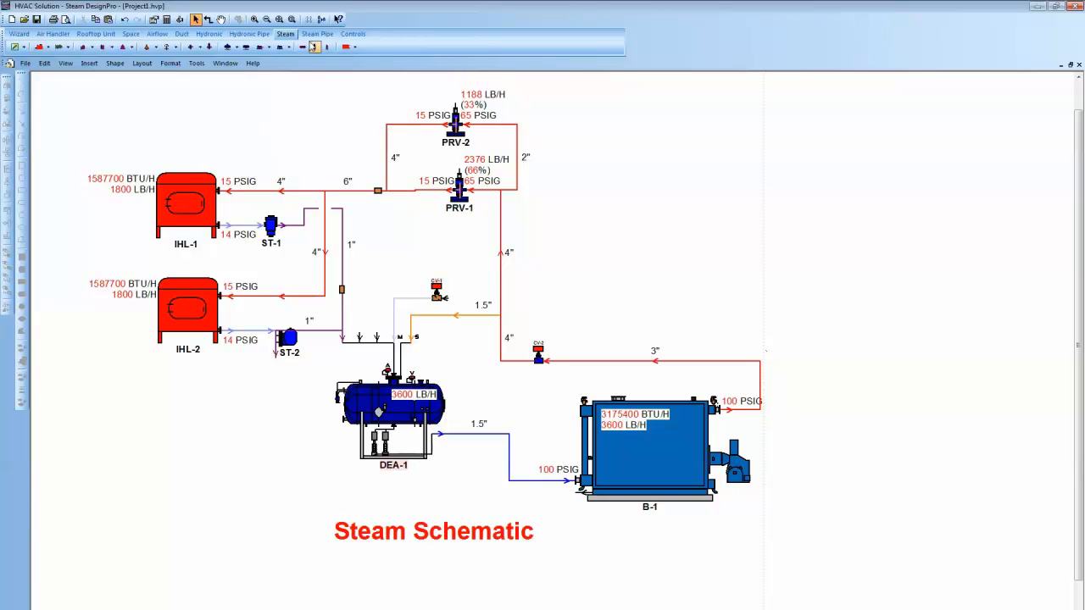
Insert a strainer in the inlet pipe of PRV-2 and shift that branch's vertical pipe run outward, away from the valves.
{"action": "left_click", "coordinate": [317, 35]}
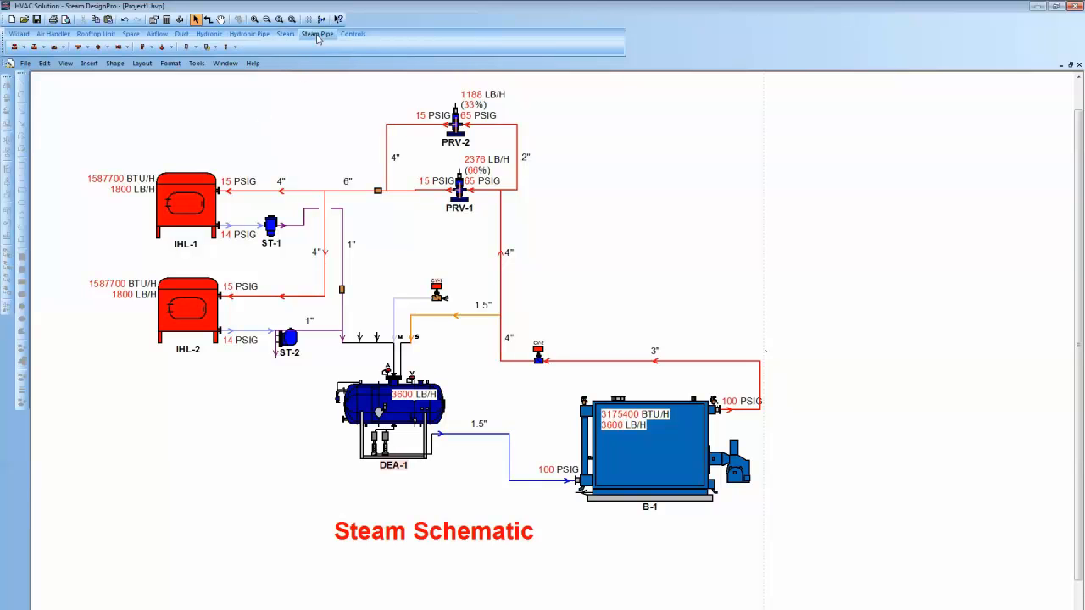
{"action": "left_click", "coordinate": [80, 49]}
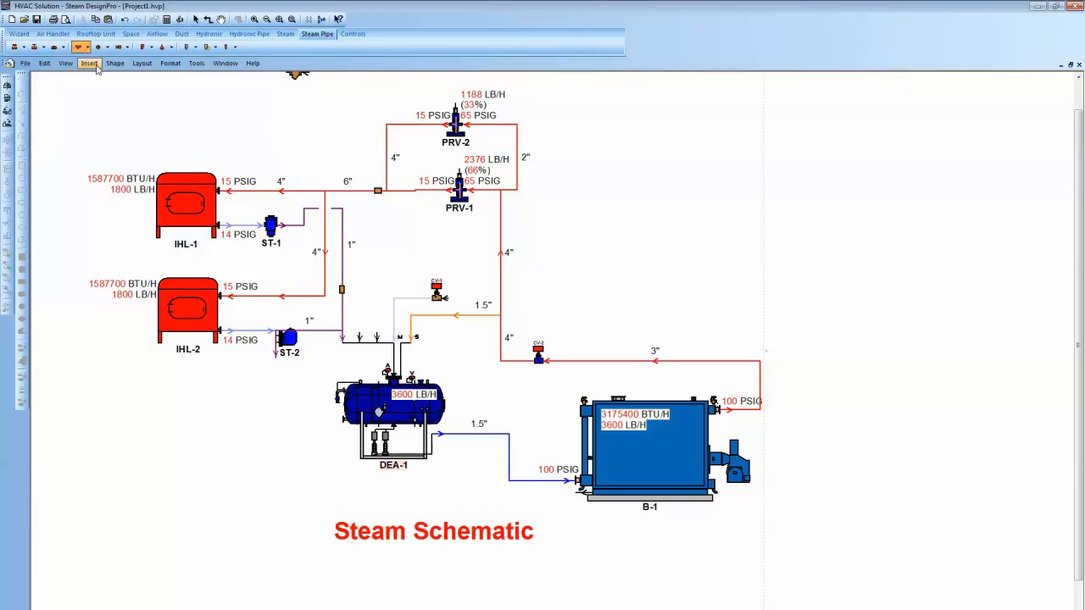
{"action": "left_click", "coordinate": [491, 125]}
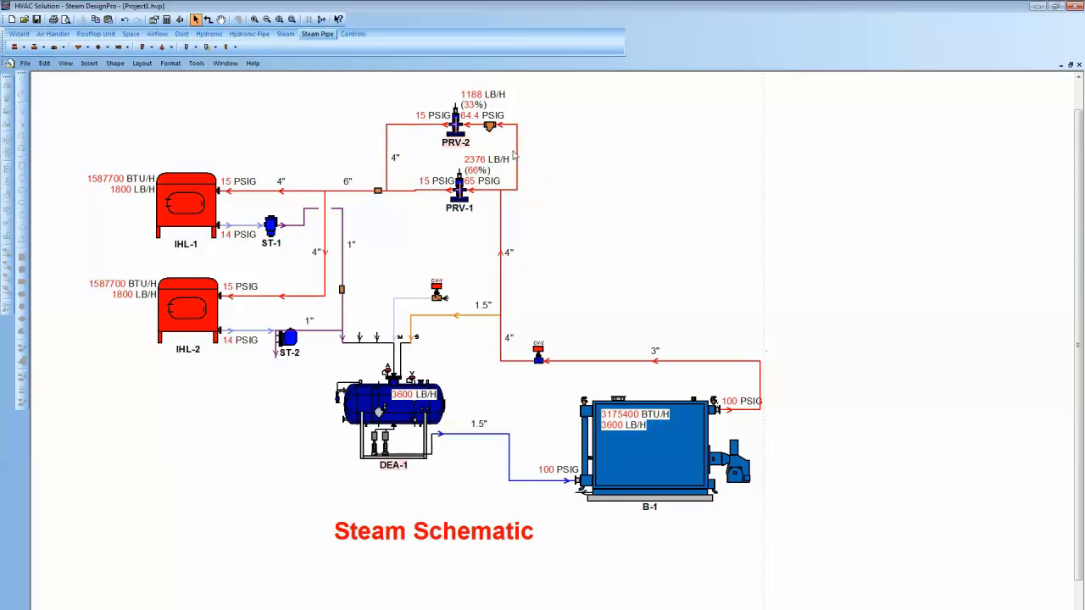
{"action": "left_click_drag", "start_coordinate": [517, 156], "coordinate": [582, 157]}
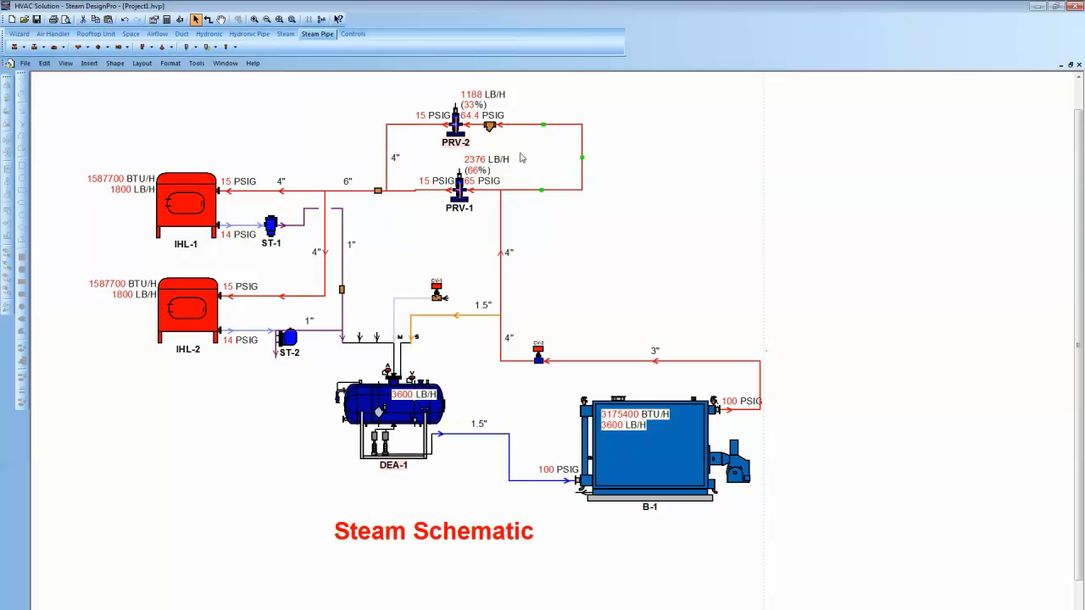
Add a relief valve above the corner of PRV-2's outlet pipe, and an inline pipe component upstream of the strainer.
{"action": "left_click", "coordinate": [150, 48]}
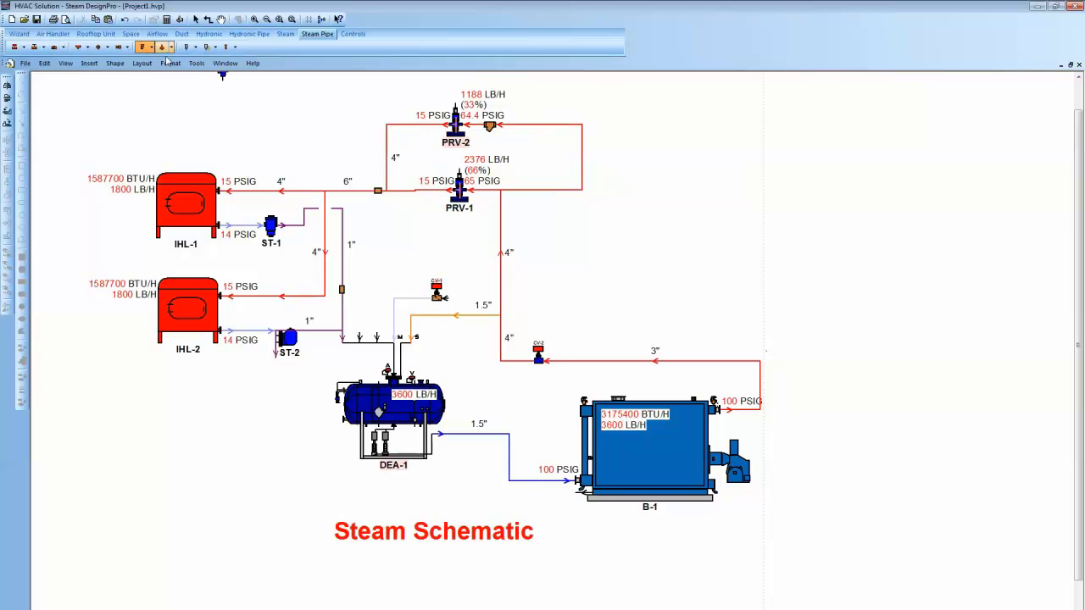
{"action": "left_click", "coordinate": [387, 106]}
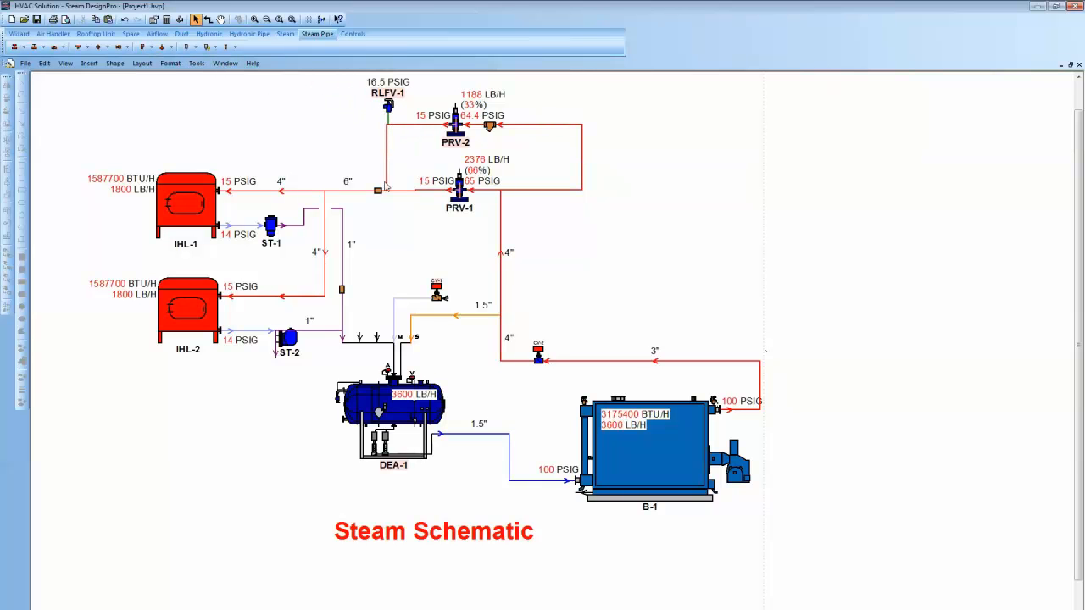
{"action": "left_click", "coordinate": [99, 46]}
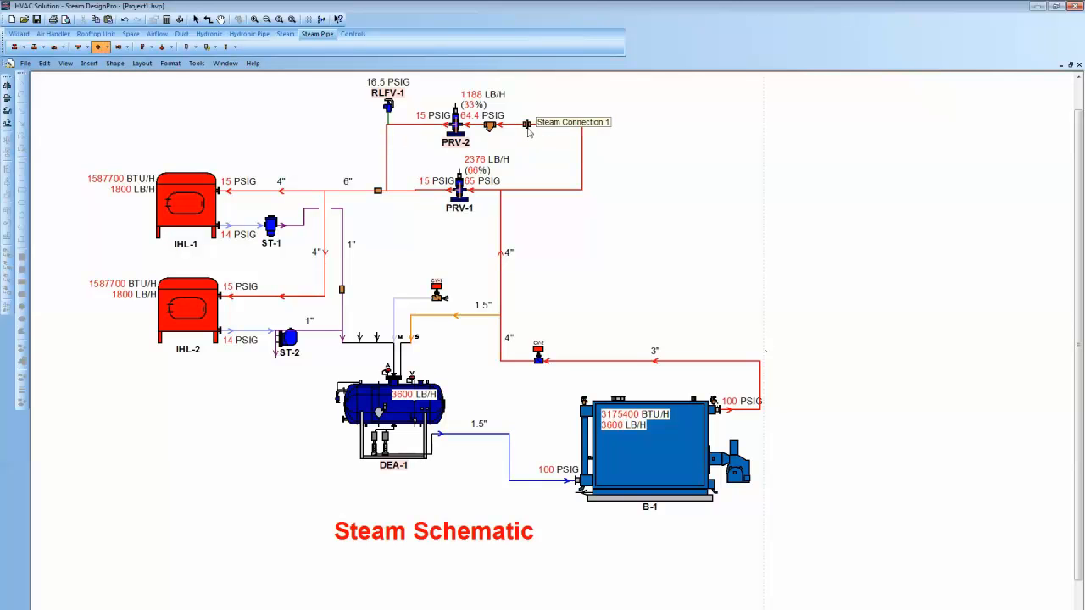
{"action": "left_click", "coordinate": [527, 125]}
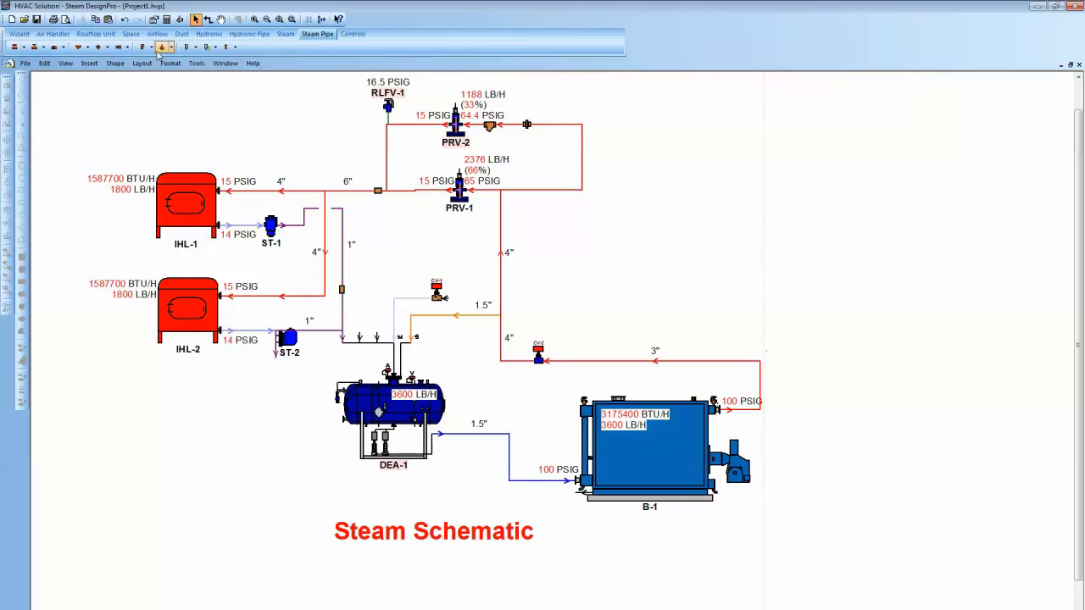
Add a pressure gauge to PRV-2's inlet pipe, between the inline pipe component and the outer vertical run.
{"action": "left_click", "coordinate": [192, 49]}
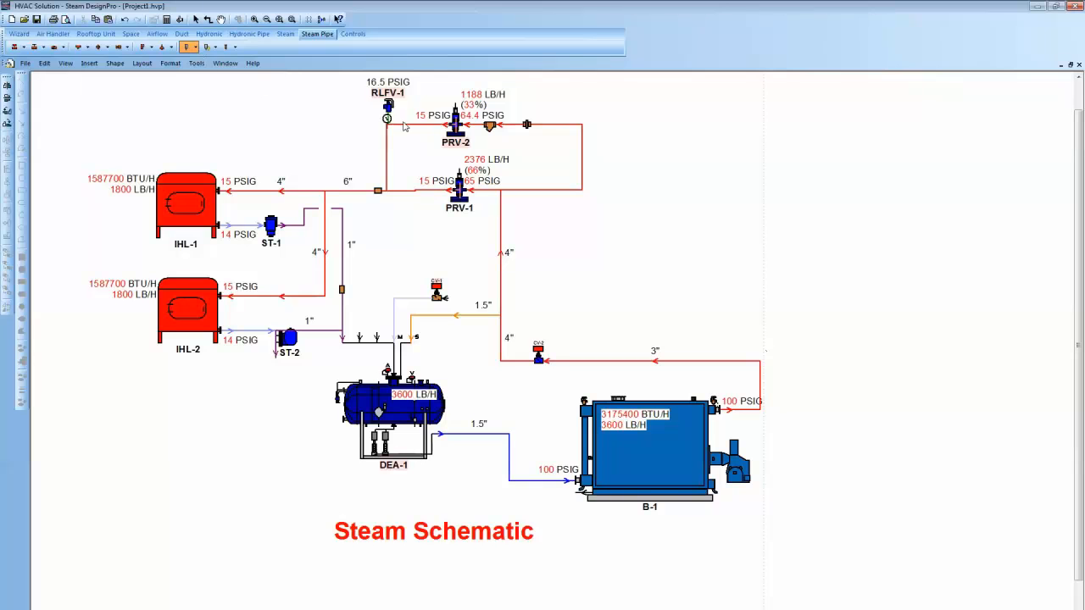
{"action": "left_click", "coordinate": [554, 123]}
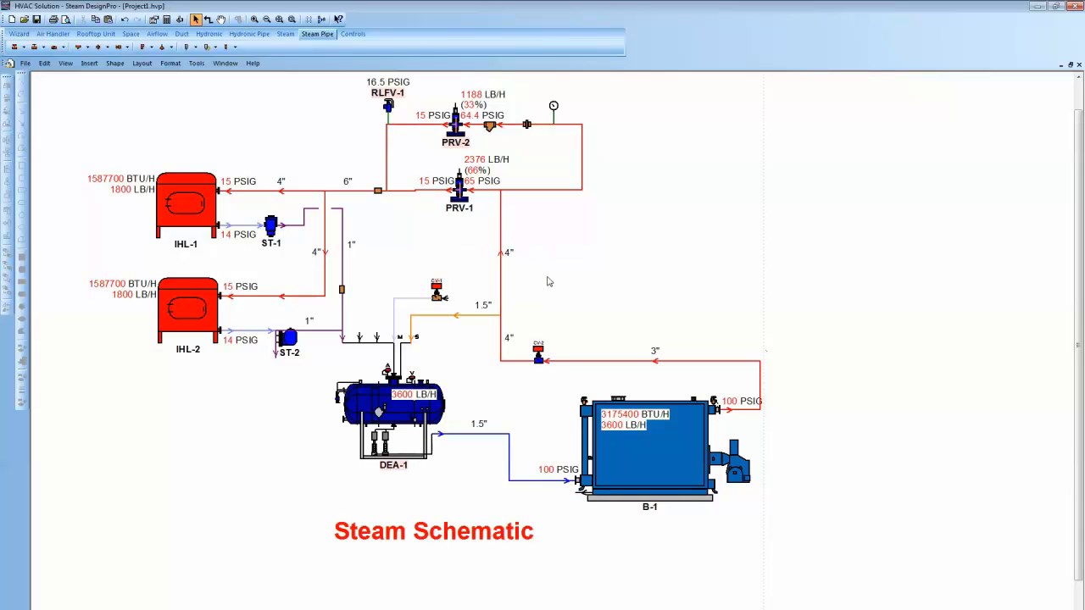
Open the example file "Steam, PRV Parallel.hvp" from the Steam folder of the example Parts.
{"action": "left_click", "coordinate": [26, 64]}
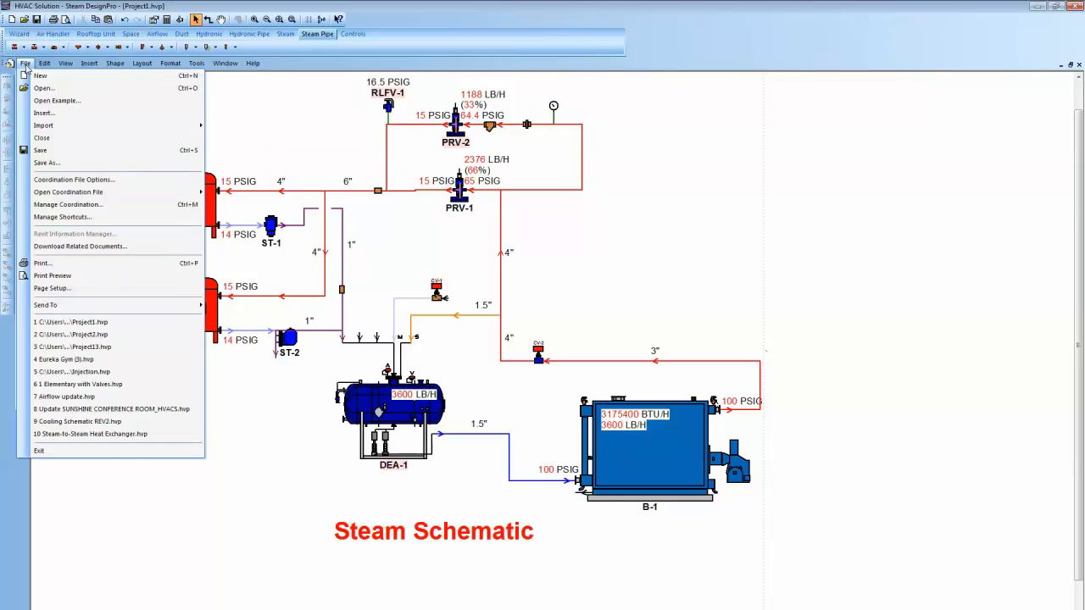
{"action": "left_click", "coordinate": [50, 99]}
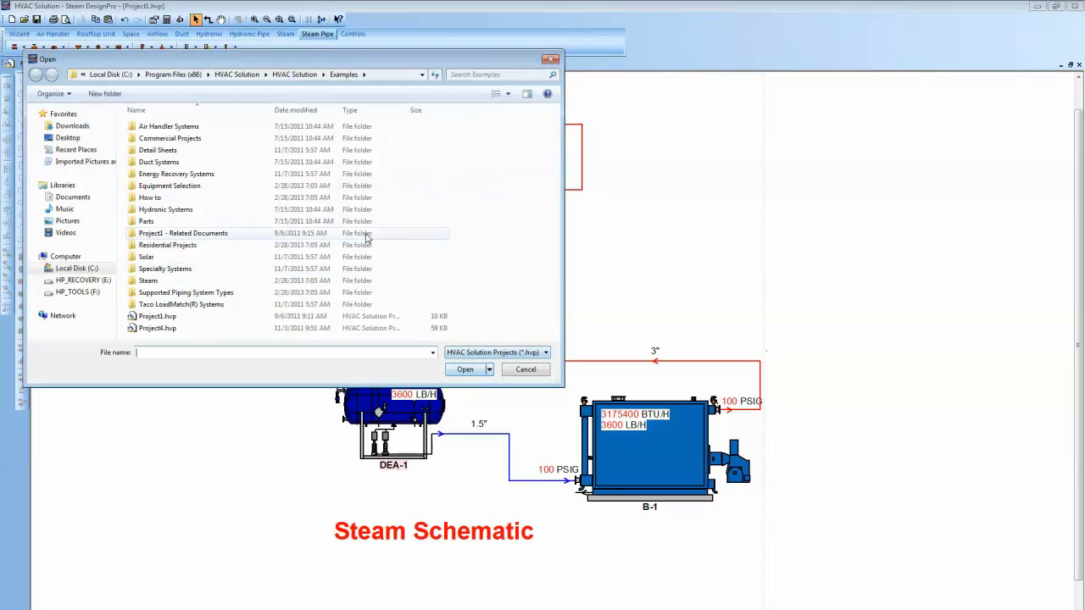
{"action": "double_click", "coordinate": [158, 223]}
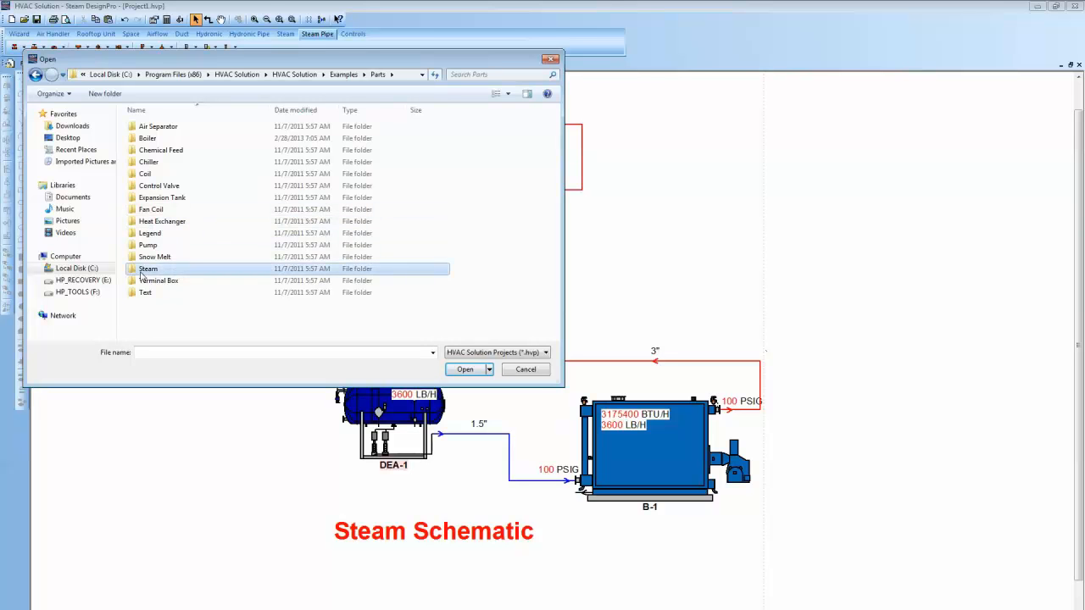
{"action": "double_click", "coordinate": [149, 269]}
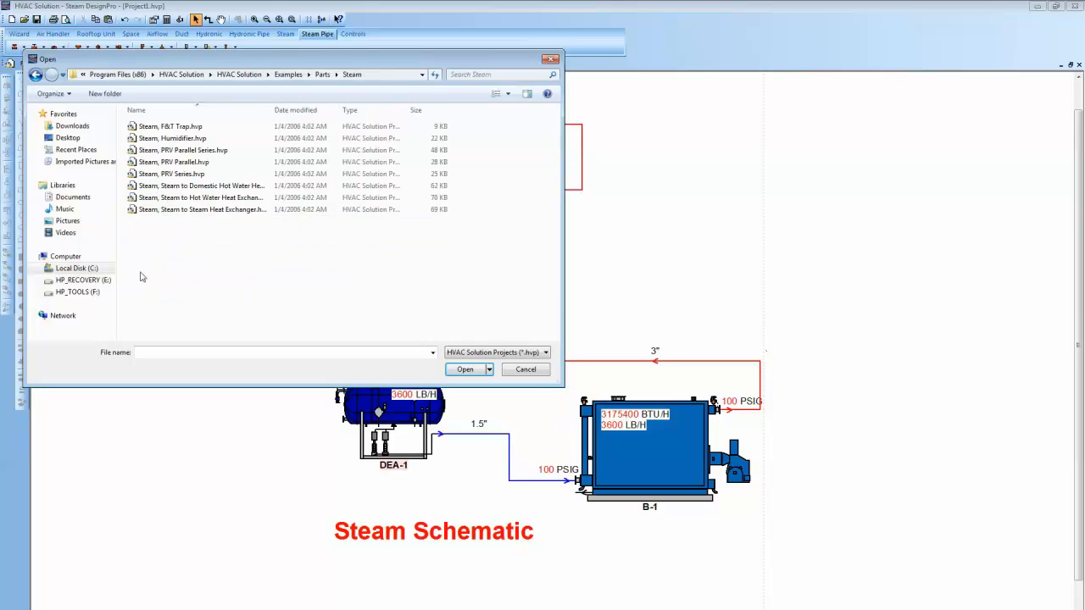
{"action": "left_click", "coordinate": [154, 168]}
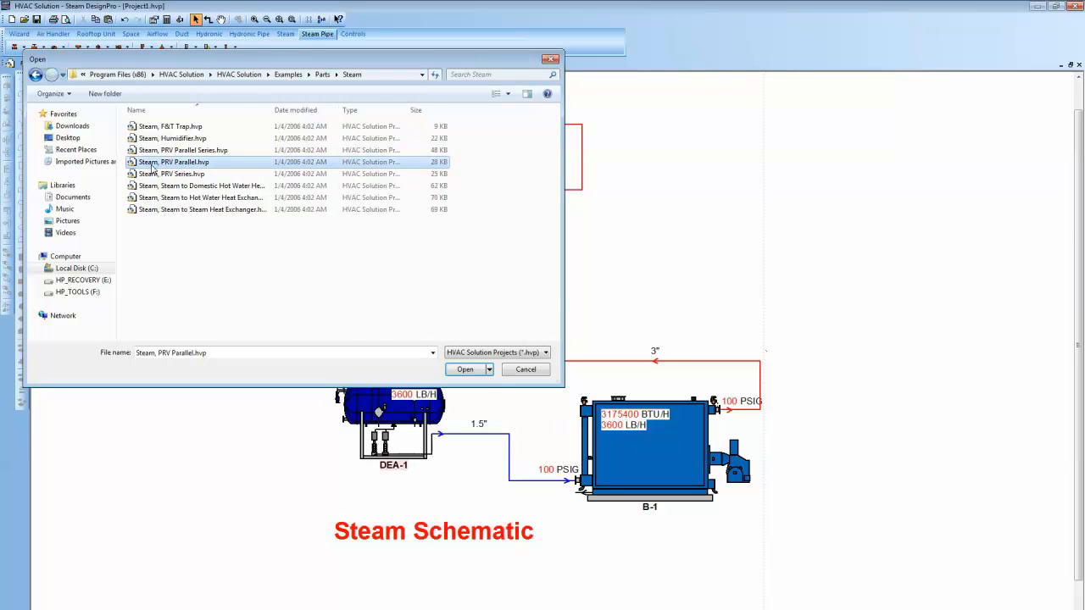
{"action": "double_click", "coordinate": [153, 168]}
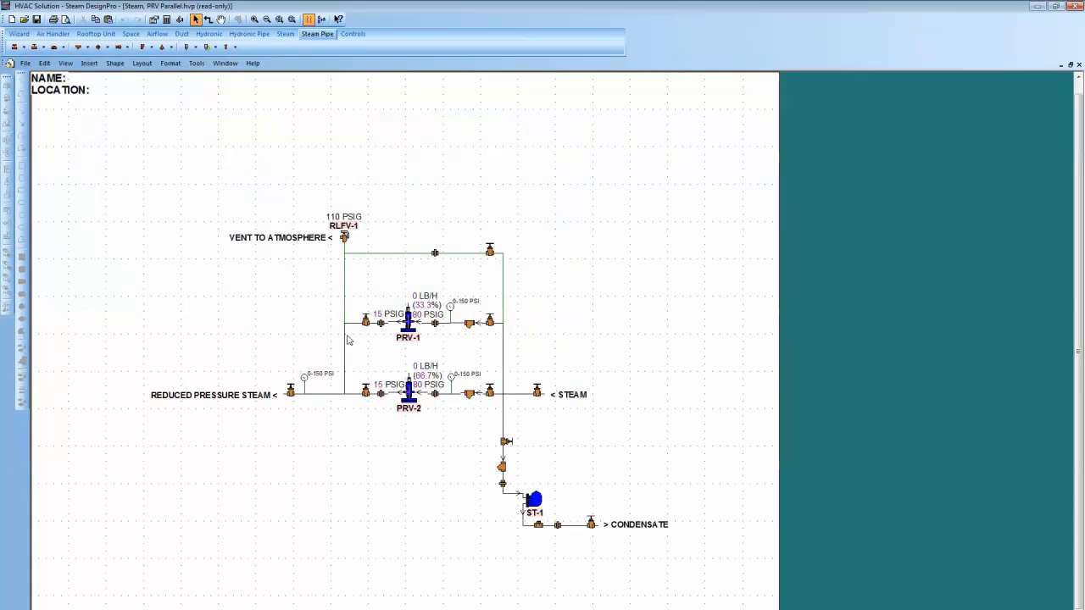
Copy the complete parallel PRV detail with its labels, close the example, and paste the detail beside the schematic in Project1.
{"action": "left_click_drag", "start_coordinate": [167, 211], "coordinate": [706, 579]}
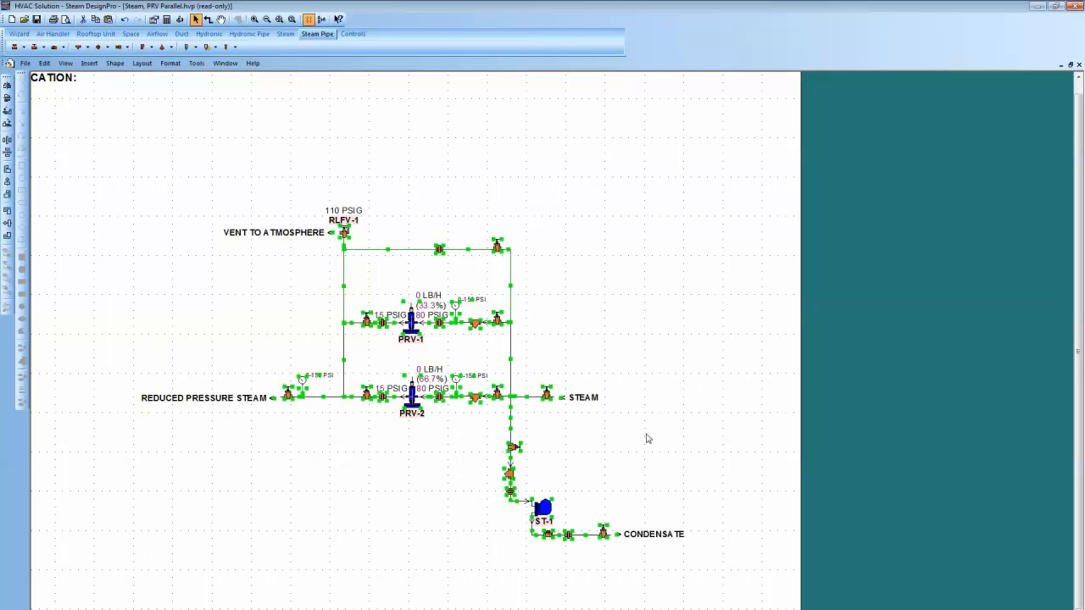
{"action": "right_click", "coordinate": [630, 388]}
{"action": "left_click", "coordinate": [664, 124]}
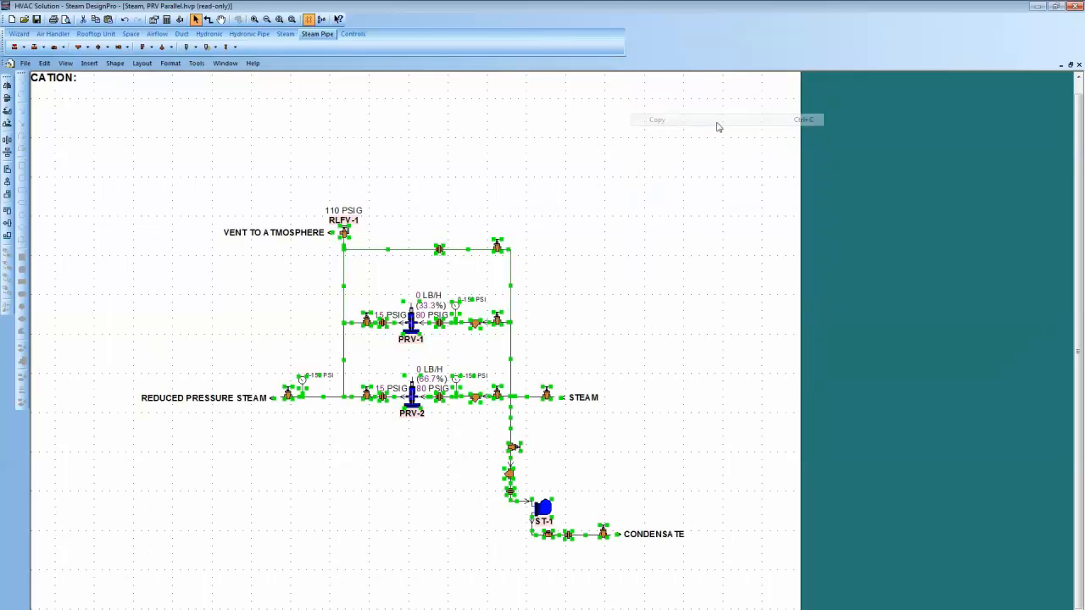
{"action": "left_click", "coordinate": [1079, 65]}
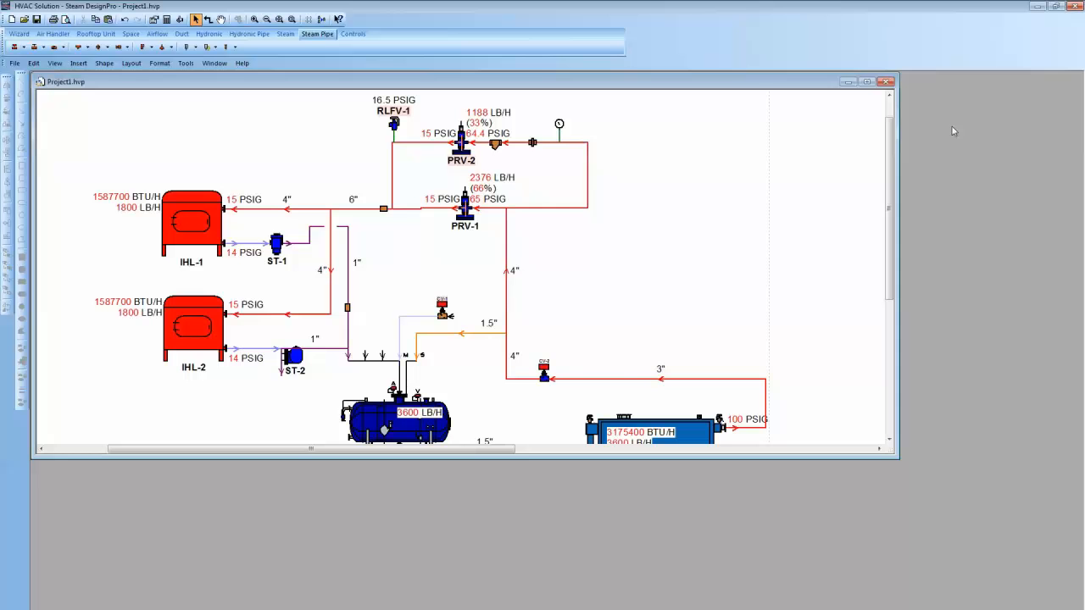
{"action": "right_click", "coordinate": [678, 200]}
{"action": "left_click", "coordinate": [703, 226]}
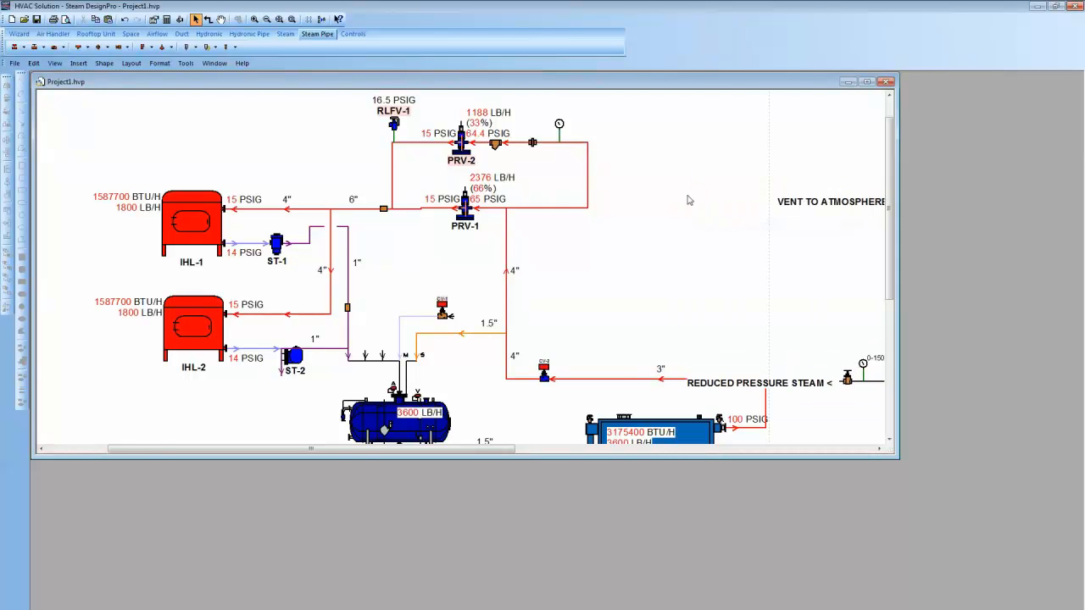
Examine the pasted parallel PRV station next to the steam schematic, and maximize the Project1 drawing.
{"action": "scroll", "coordinate": [689, 200], "scroll_direction": "down", "scroll_amount": 4}
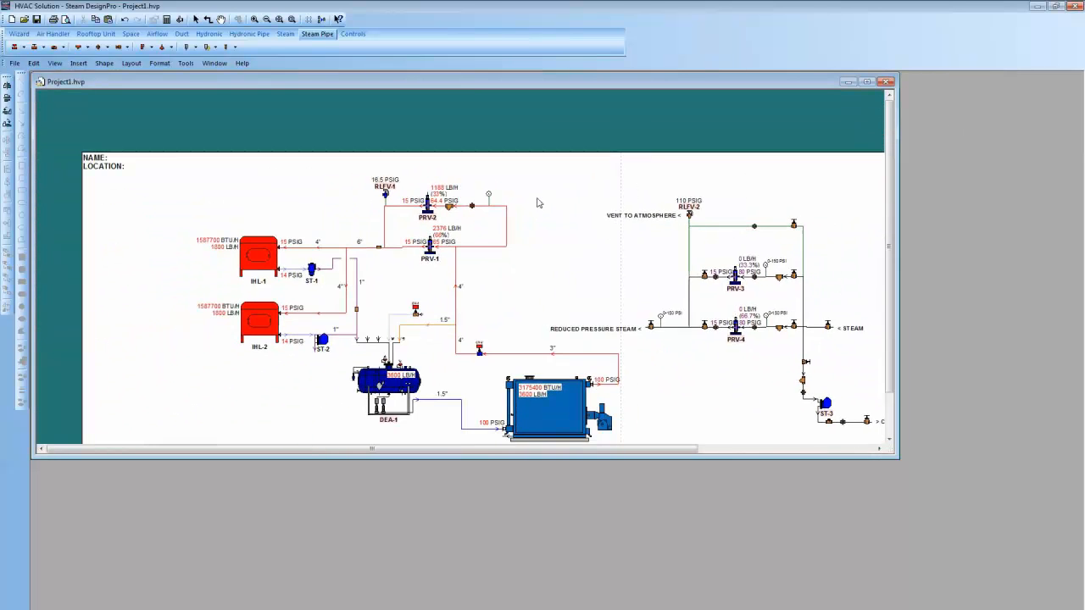
{"action": "left_click_drag", "start_coordinate": [536, 204], "coordinate": [545, 162]}
{"action": "scroll", "coordinate": [557, 229], "scroll_direction": "up", "scroll_amount": 1}
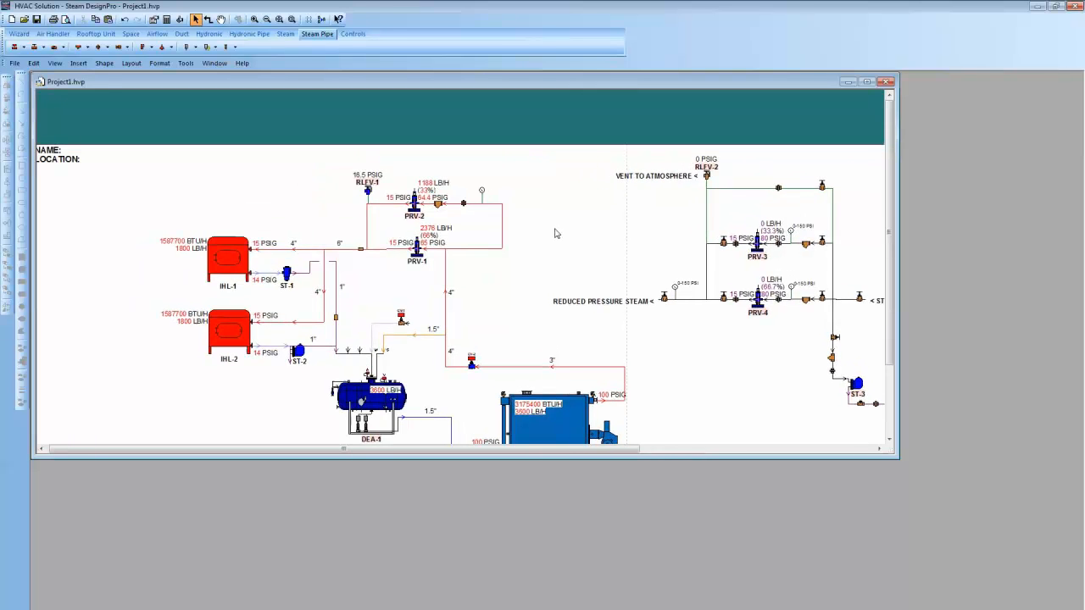
{"action": "left_click_drag", "start_coordinate": [584, 232], "coordinate": [528, 219]}
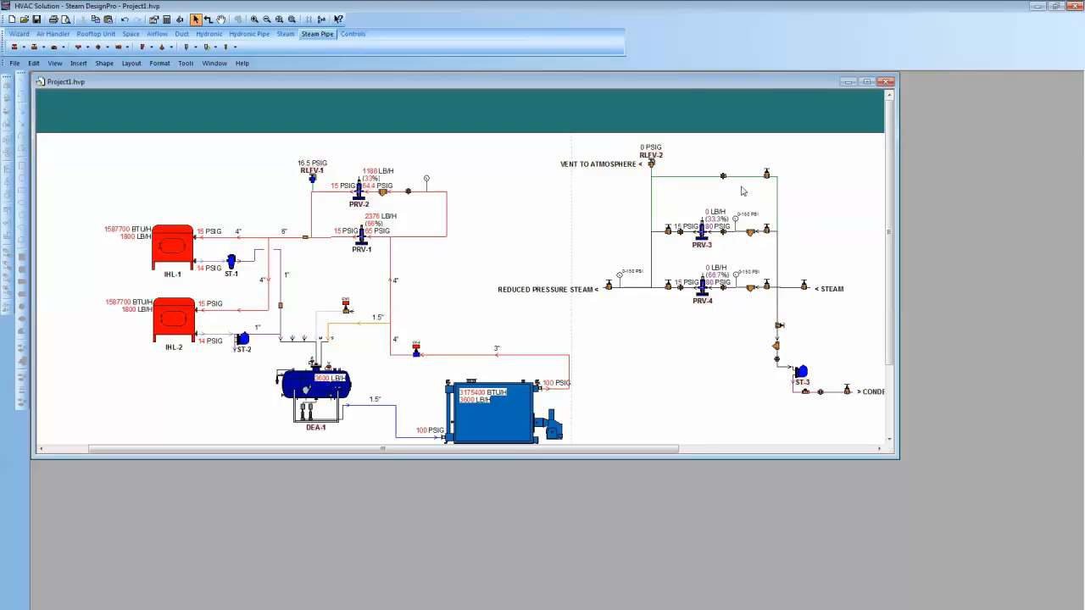
{"action": "scroll", "coordinate": [498, 237], "scroll_direction": "down", "scroll_amount": 1}
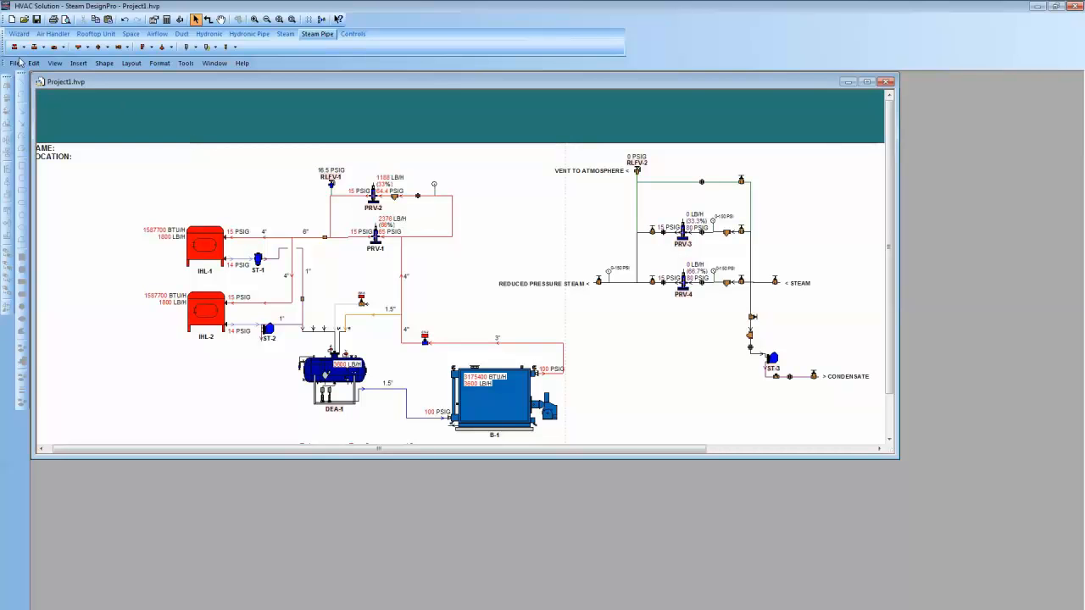
{"action": "scroll", "coordinate": [71, 124], "scroll_direction": "up", "scroll_amount": 6}
{"action": "left_click_drag", "start_coordinate": [130, 168], "coordinate": [155, 123]}
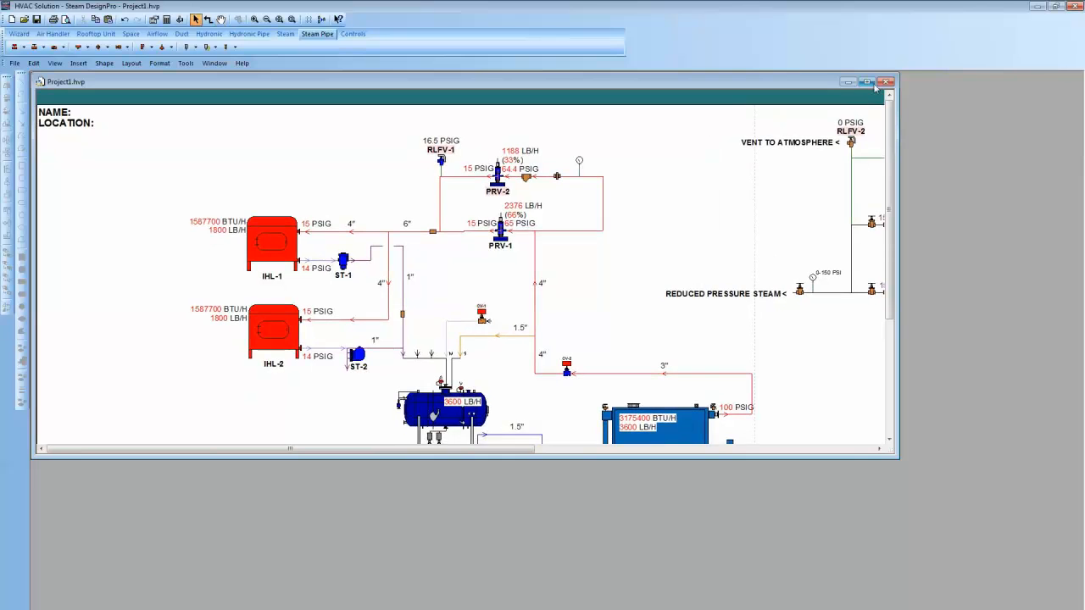
{"action": "left_click", "coordinate": [867, 83]}
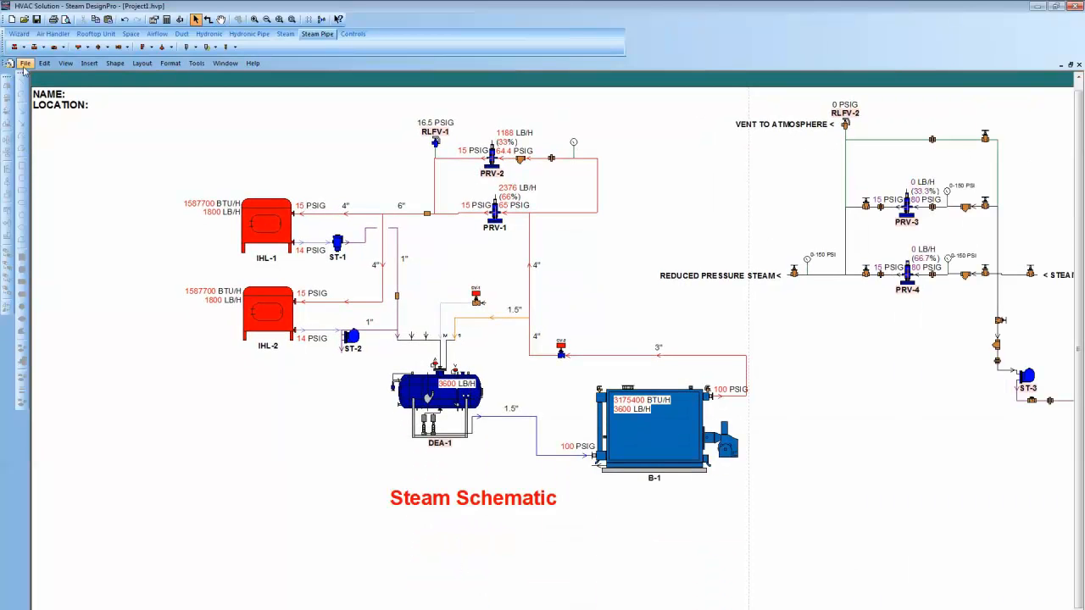
Open the example "Steam Hydronic Details.hvp" from the Detail Sheets folder and dismiss the disabled-items notice.
{"action": "left_click", "coordinate": [25, 63]}
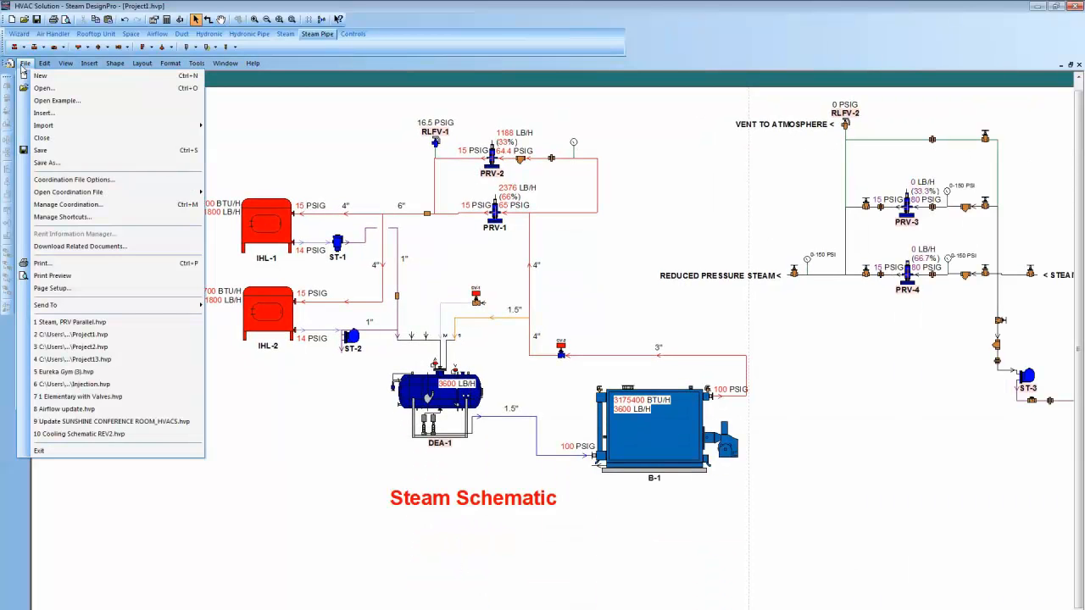
{"action": "left_click", "coordinate": [56, 100]}
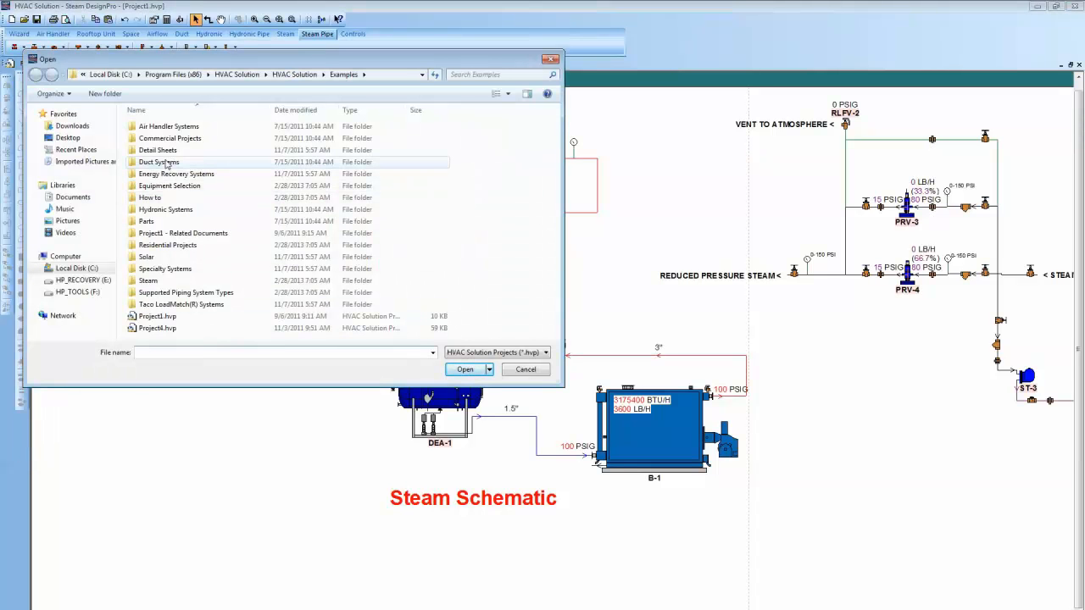
{"action": "left_click", "coordinate": [166, 151]}
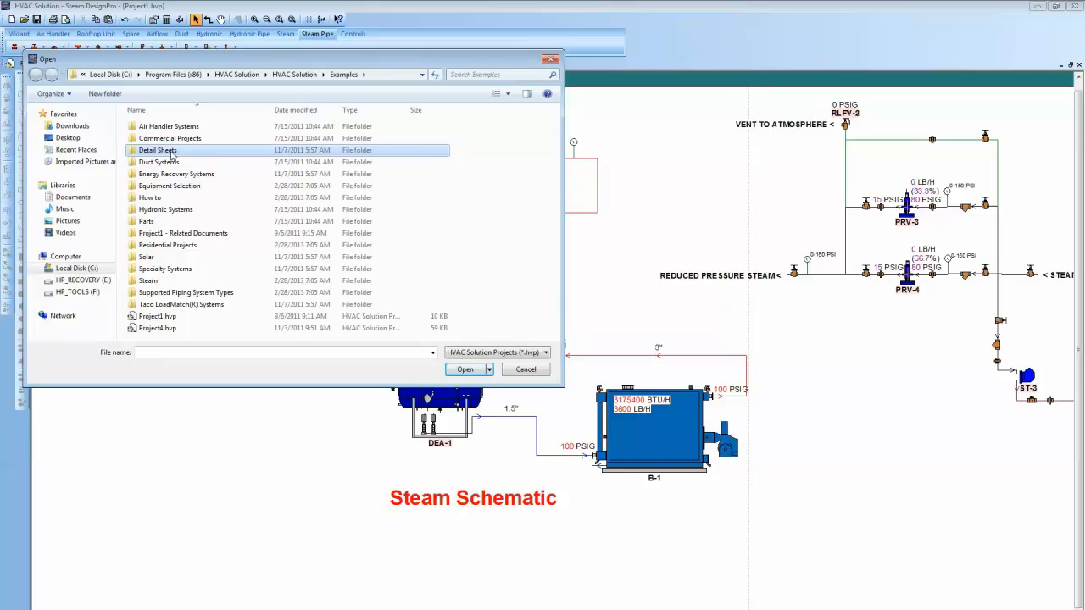
{"action": "double_click", "coordinate": [172, 152]}
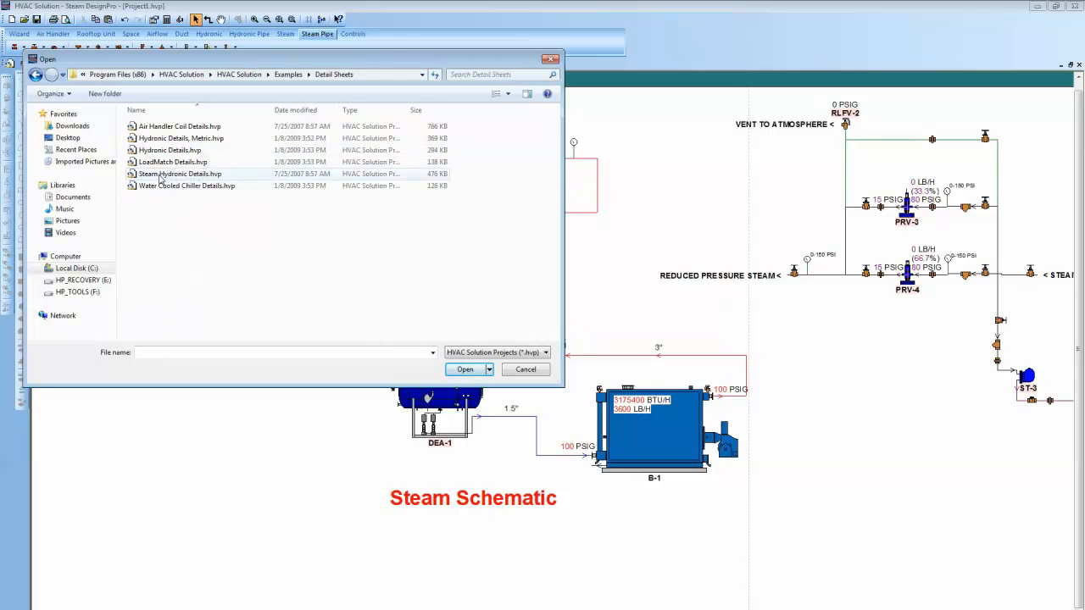
{"action": "left_click", "coordinate": [142, 177]}
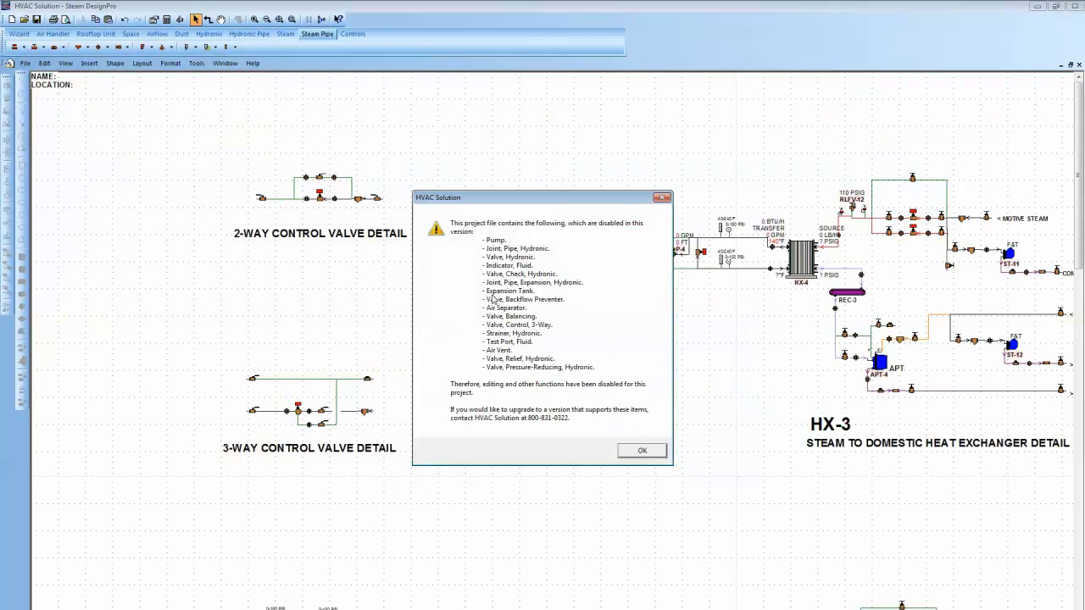
{"action": "left_click", "coordinate": [630, 453]}
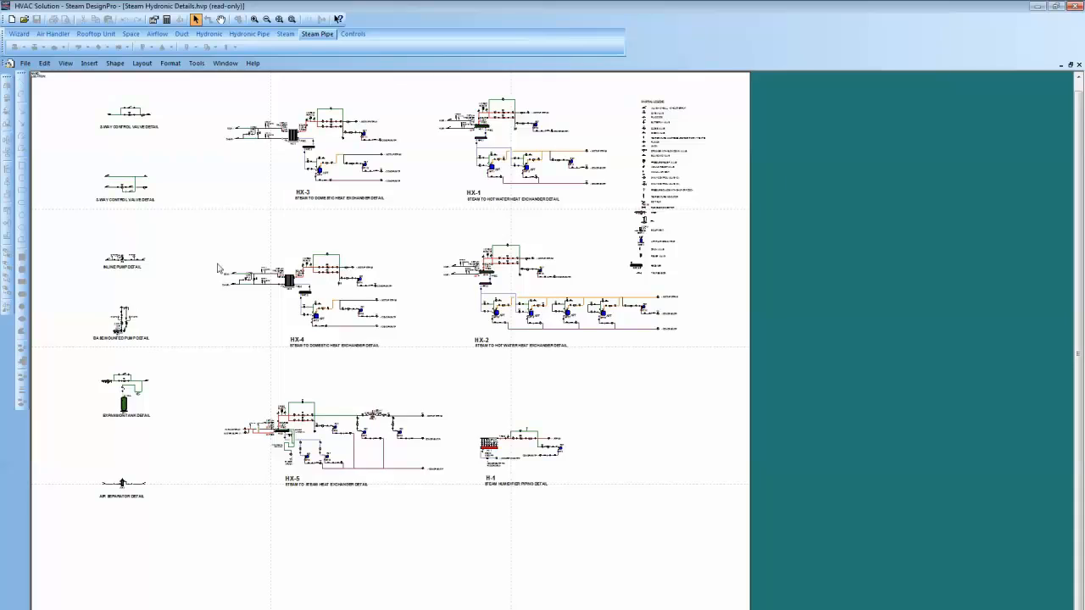
Examine the HX-3 domestic and HX-1 hot water heat exchanger details, and return to the maximized Project1 drawing.
{"action": "scroll", "coordinate": [273, 295], "scroll_direction": "up", "scroll_amount": 6}
{"action": "mouse_move", "coordinate": [463, 245]}
{"action": "left_mouse_down"}
{"action": "mouse_move", "coordinate": [424, 294]}
{"action": "mouse_move", "coordinate": [403, 364]}
{"action": "left_mouse_up"}
{"action": "left_click_drag", "start_coordinate": [444, 152], "coordinate": [412, 218]}
{"action": "scroll", "coordinate": [412, 217], "scroll_direction": "up", "scroll_amount": 9}
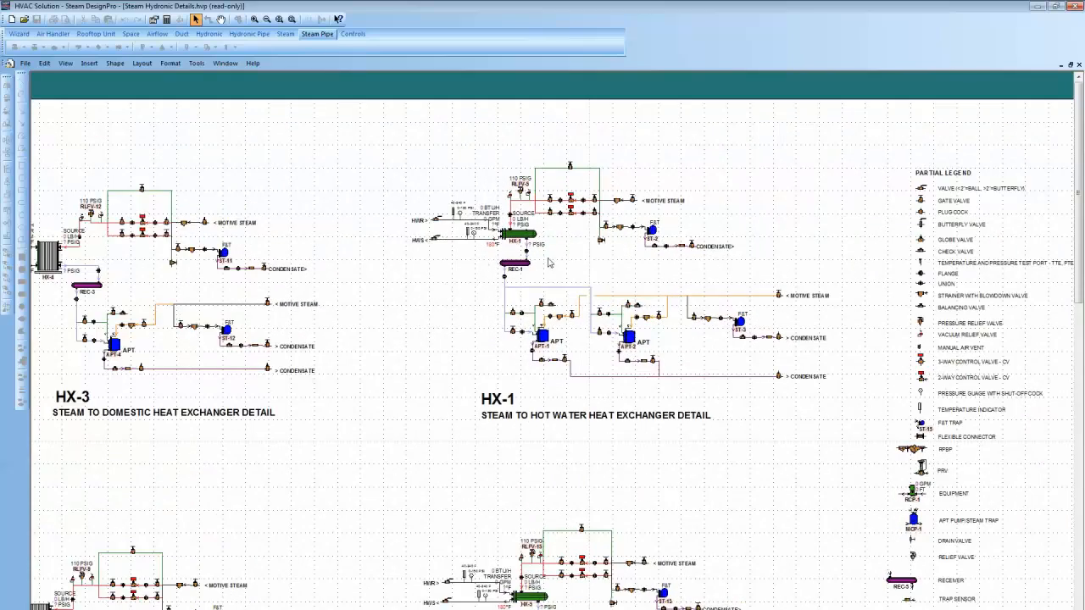
{"action": "mouse_move", "coordinate": [403, 300]}
{"action": "left_mouse_down"}
{"action": "mouse_move", "coordinate": [492, 278]}
{"action": "mouse_move", "coordinate": [596, 279]}
{"action": "left_mouse_up"}
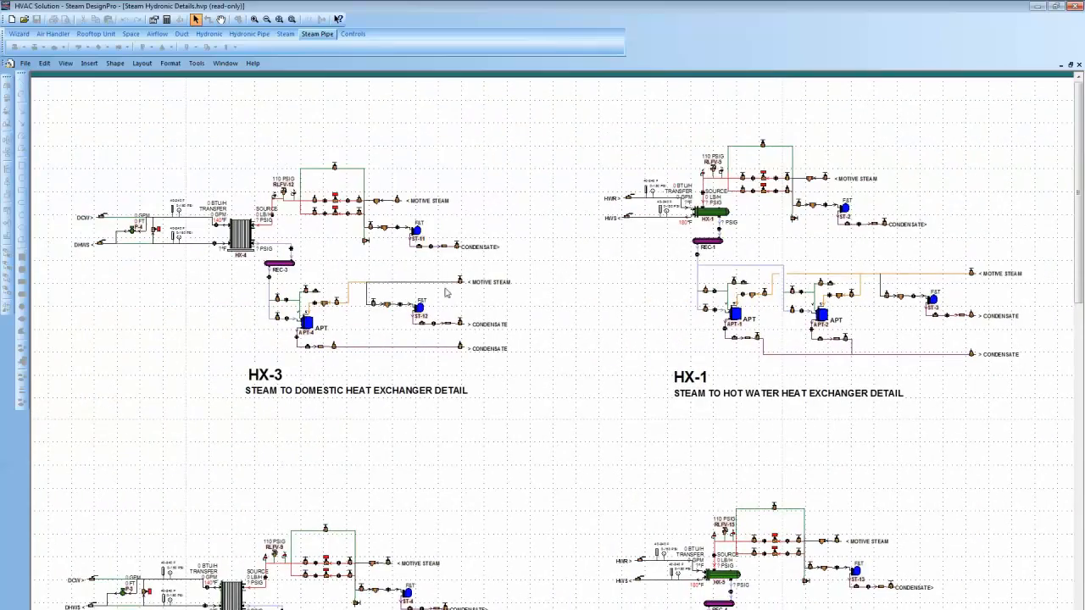
{"action": "scroll", "coordinate": [344, 310], "scroll_direction": "up", "scroll_amount": 4}
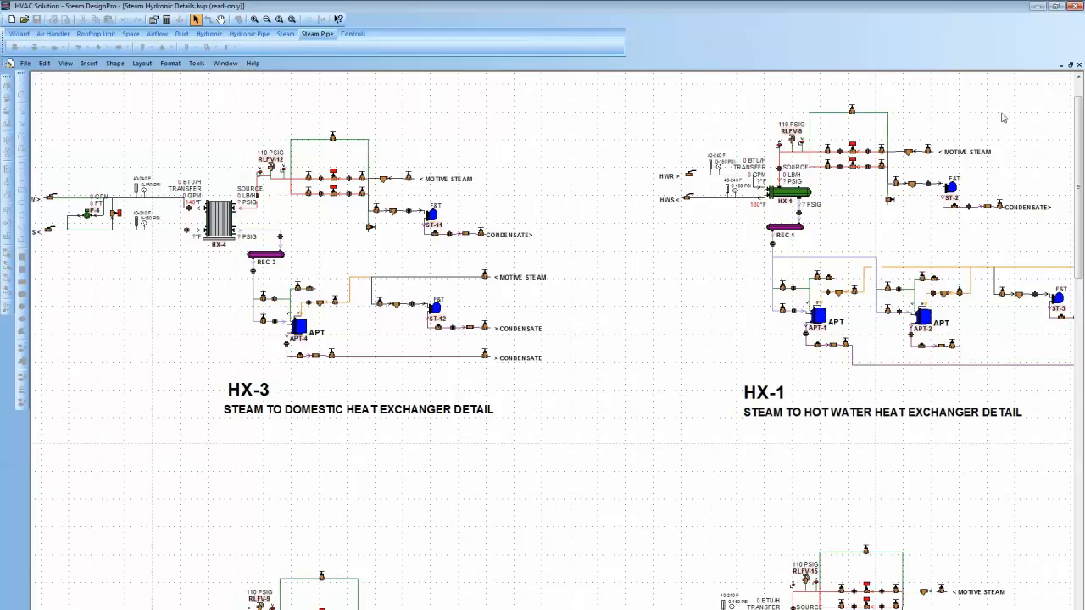
{"action": "left_click", "coordinate": [1061, 65]}
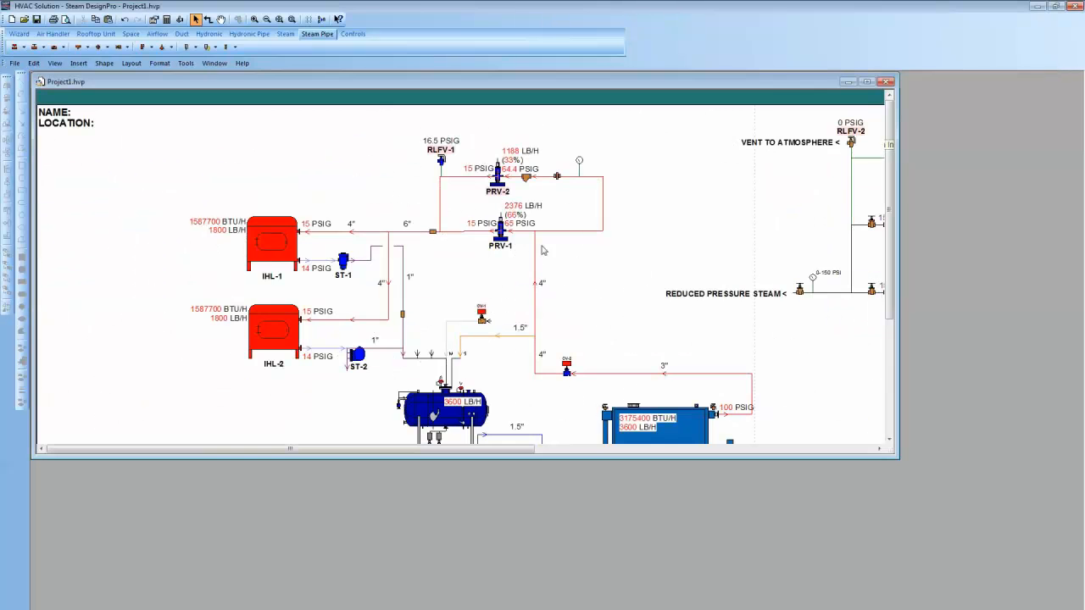
{"action": "left_click", "coordinate": [867, 81]}
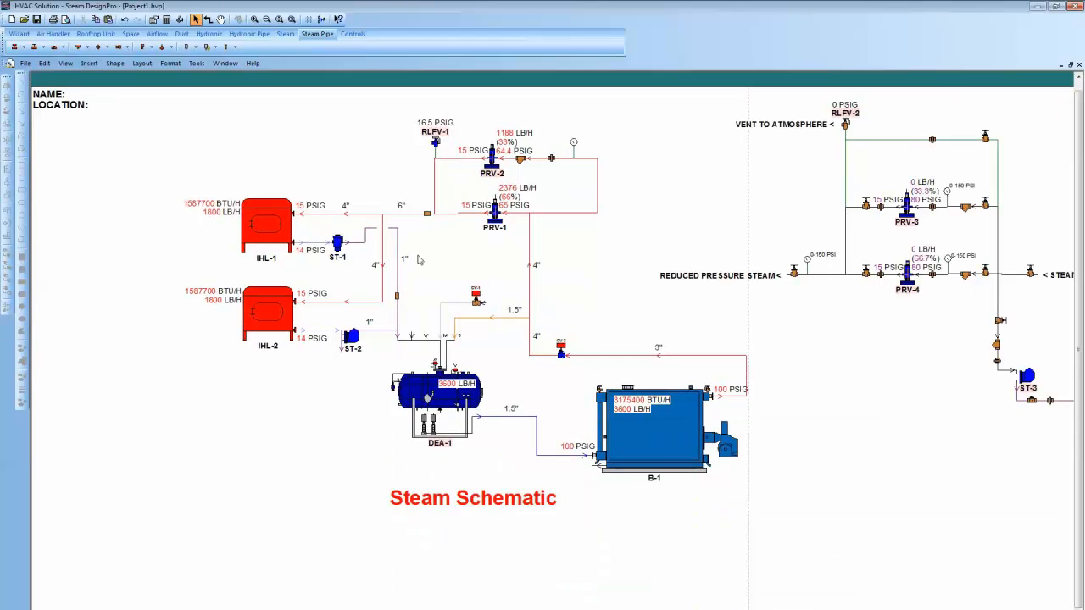